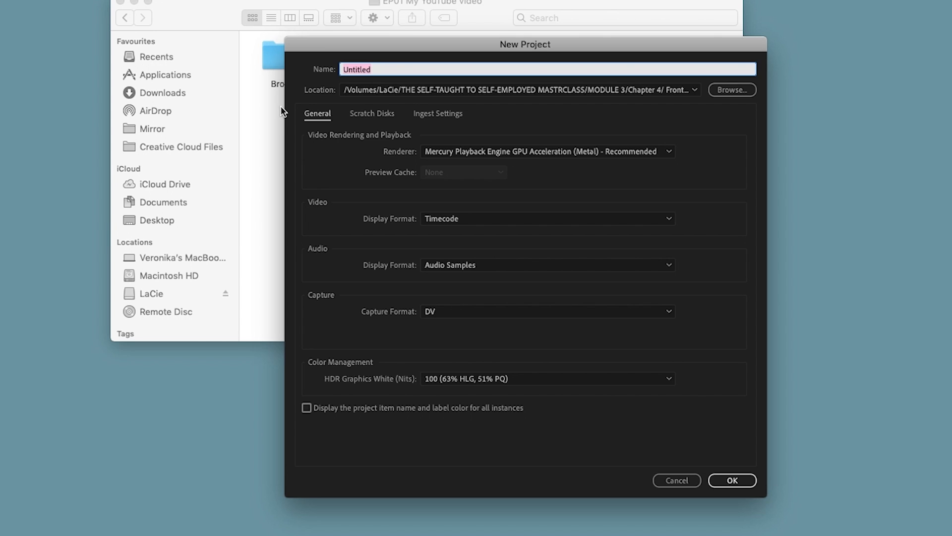
# Create a new project named "My YouTube video", stored in the EP01 My YouTube video folder on the LaCie drive
pyautogui.write('My YouTube video')
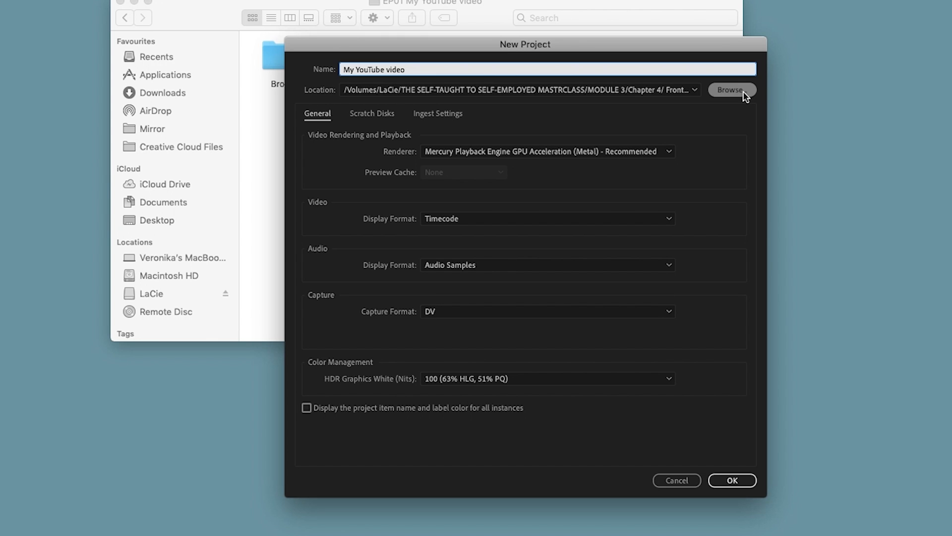
pyautogui.click(731, 89)
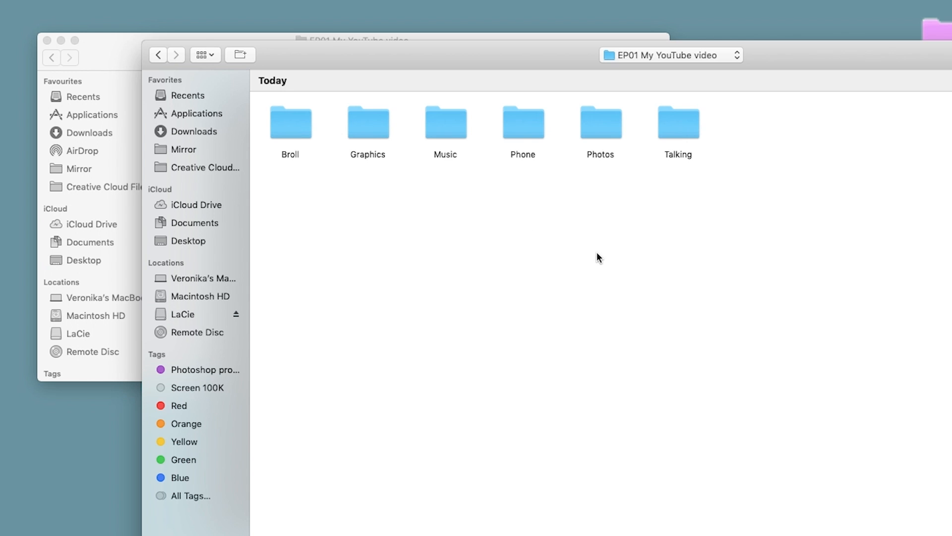
pyautogui.moveTo(814, 66); pyautogui.dragTo(766, 50)
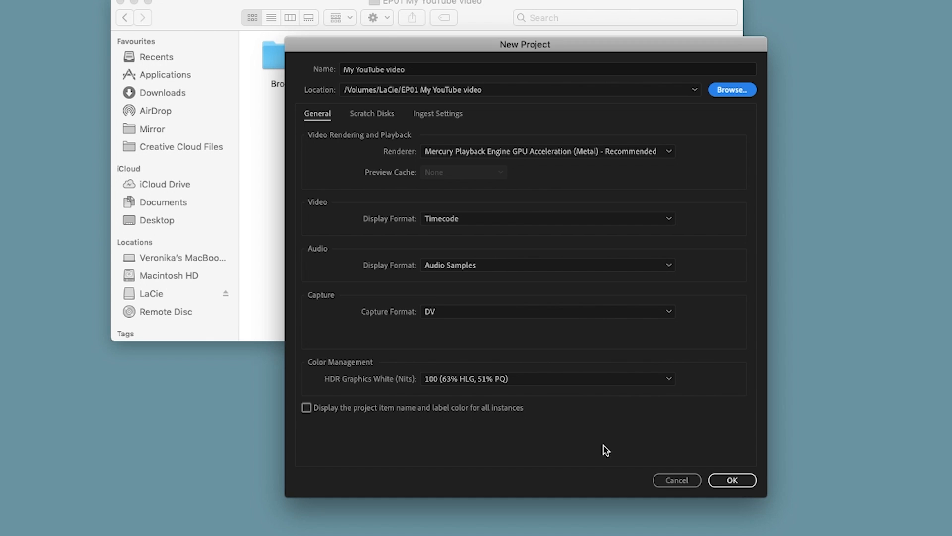
pyautogui.click(734, 482)
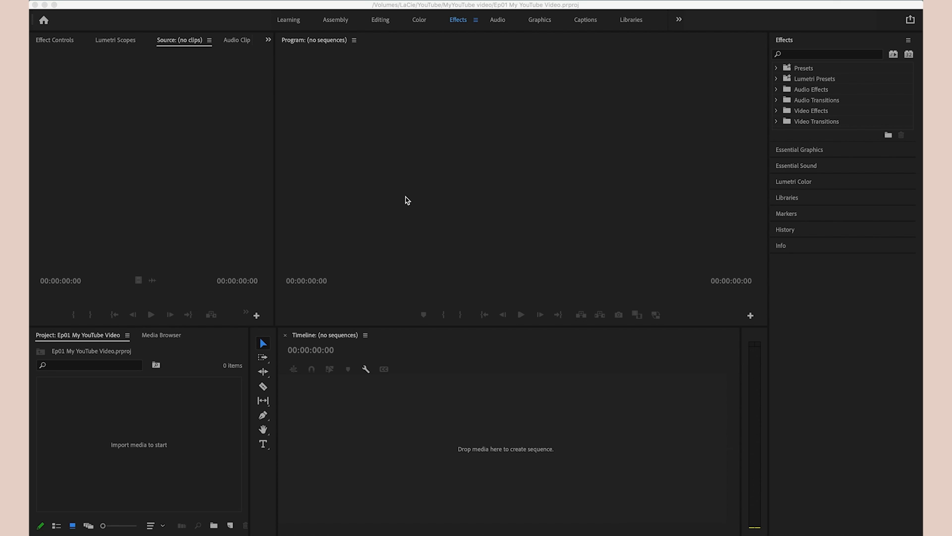
# Look through the Learning, Assembly and Editing workspaces to compare their layouts
pyautogui.click(405, 199)
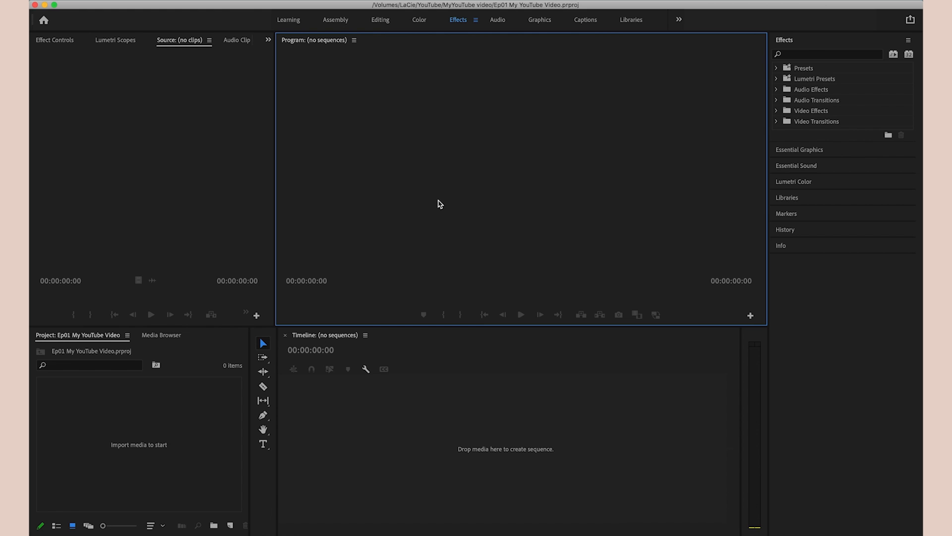
pyautogui.click(395, 473)
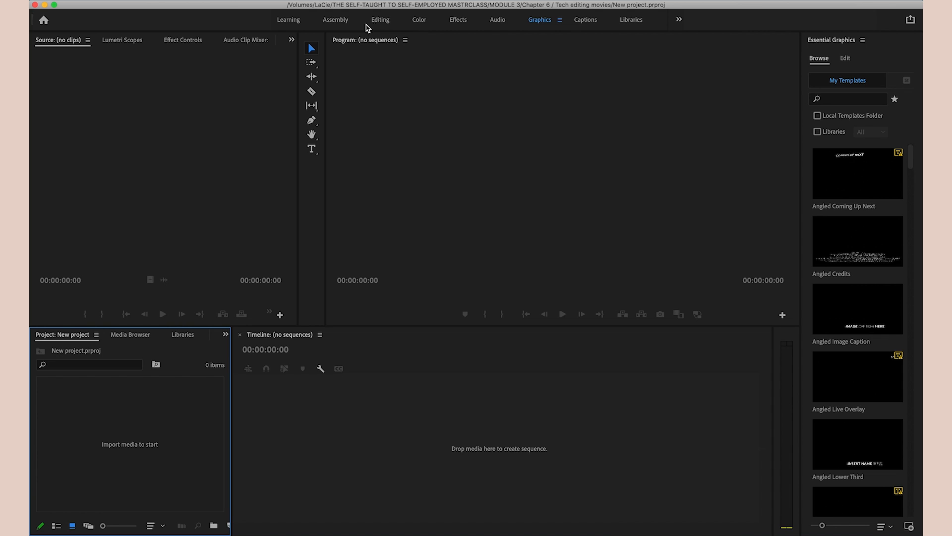
pyautogui.click(293, 21)
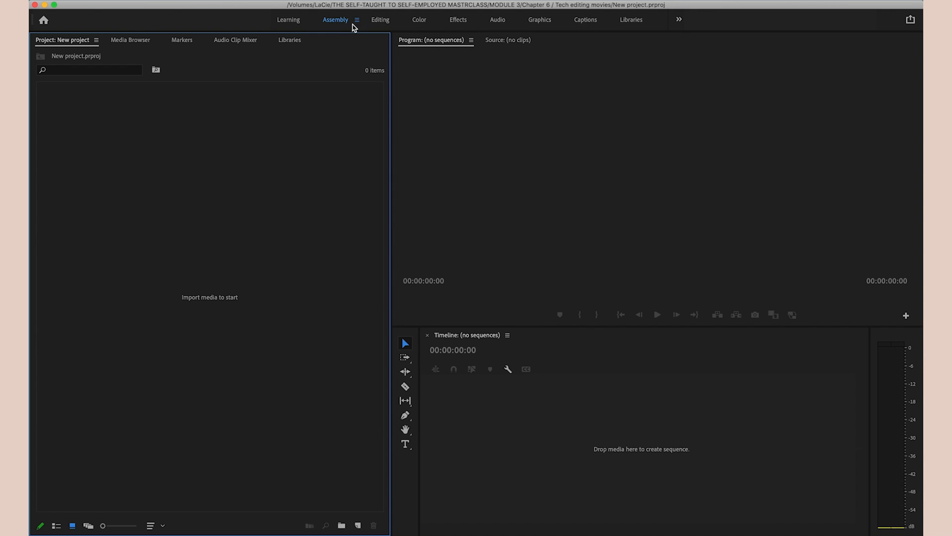
pyautogui.click(385, 24)
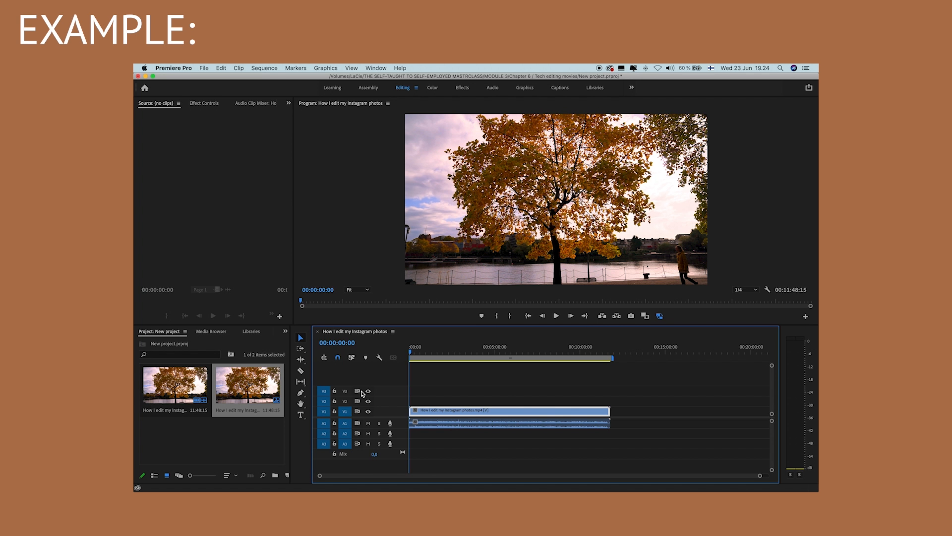
# Add the marked portion of C0038.MP4 to the C0005 sequence, after the last clip on track V1
pyautogui.click(226, 448)
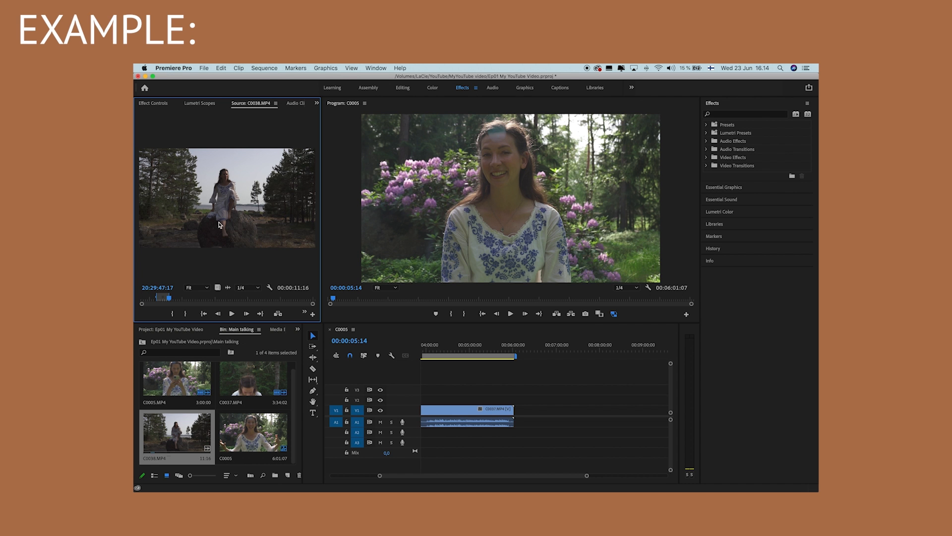
pyautogui.moveTo(218, 223); pyautogui.dragTo(526, 415)
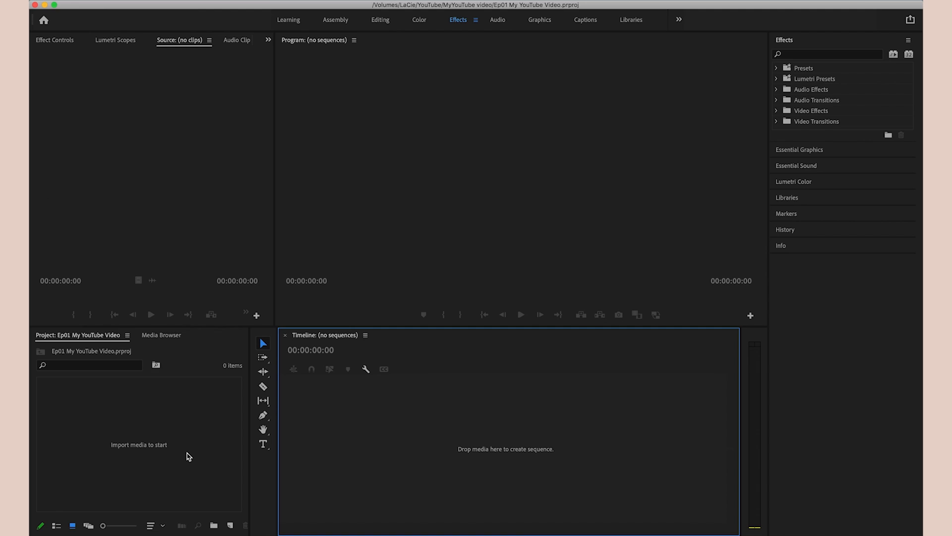
# Import the B roll, Graphics and Main talking folders from the MyYouTube video folder into the project and deselect them
pyautogui.click(187, 455)
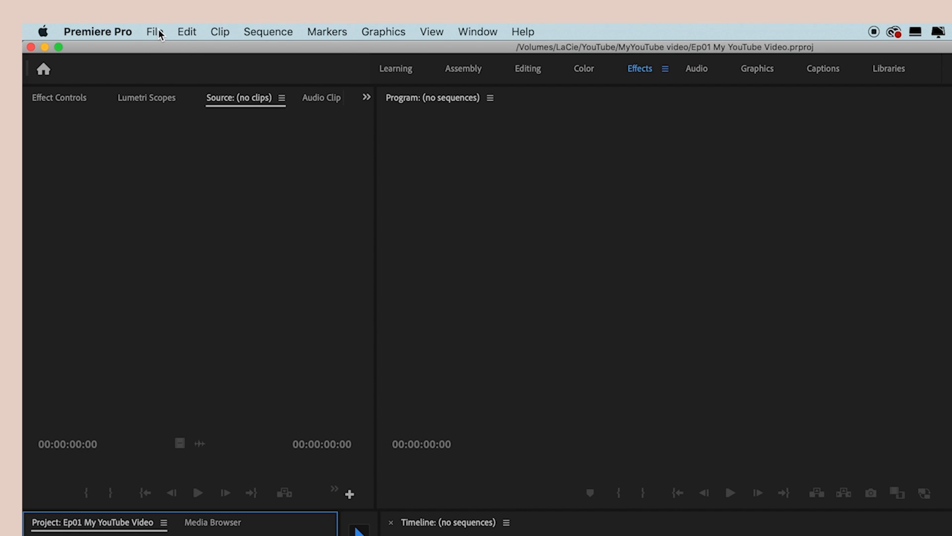
pyautogui.click(155, 32)
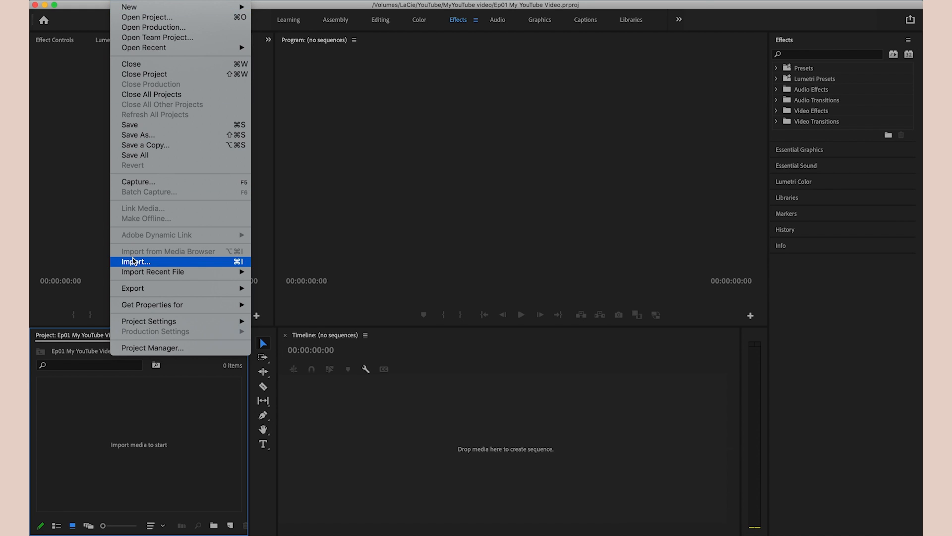
pyautogui.click(134, 261)
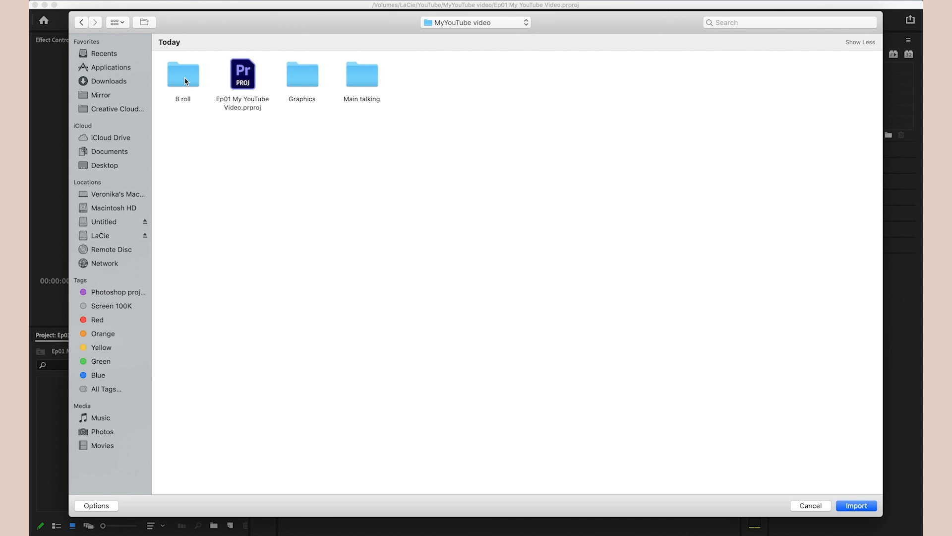
pyautogui.click(184, 81)
pyautogui.keyDown('super'); pyautogui.click(362, 75); pyautogui.keyUp('super')
pyautogui.keyDown('super'); pyautogui.click(311, 79); pyautogui.keyUp('super')
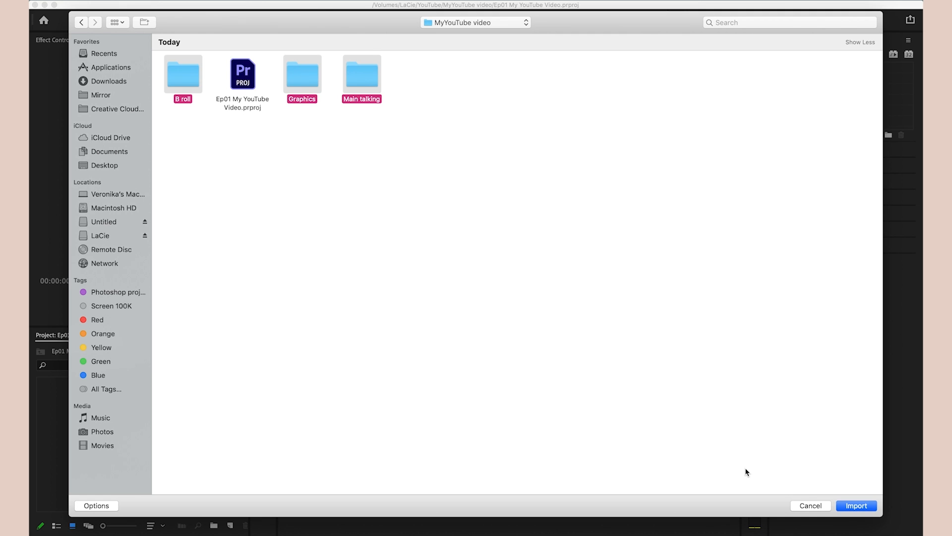
pyautogui.click(857, 505)
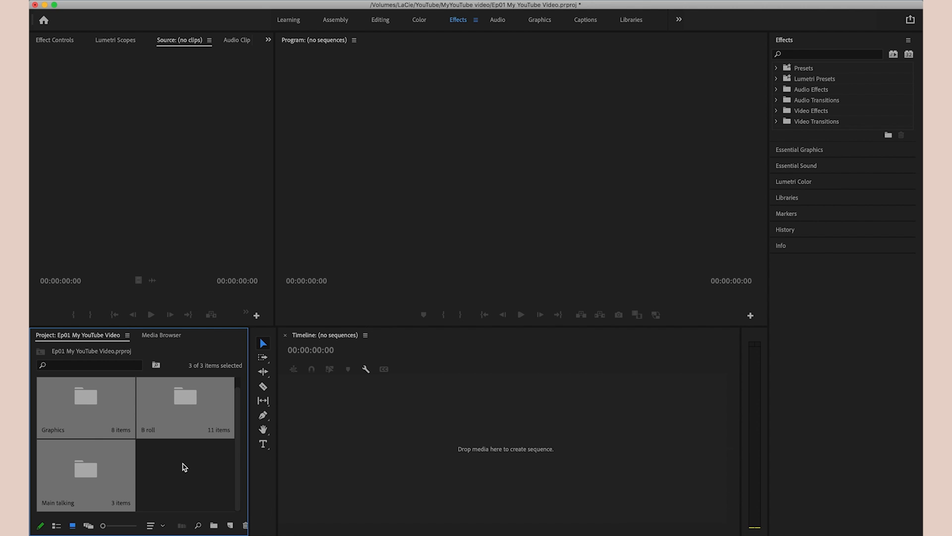
pyautogui.click(178, 477)
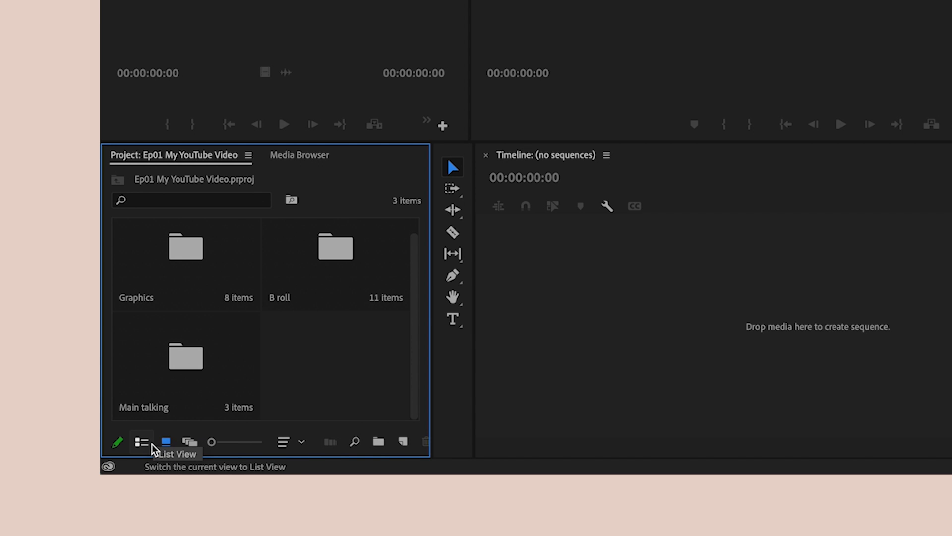
# Compare the imported bins in list view and icon view, finishing in icon view
pyautogui.click(142, 443)
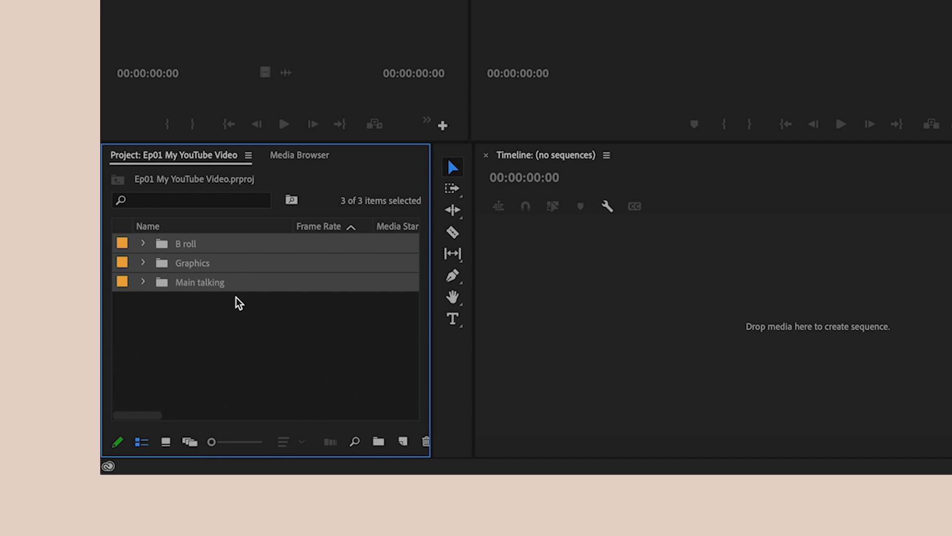
pyautogui.click(167, 443)
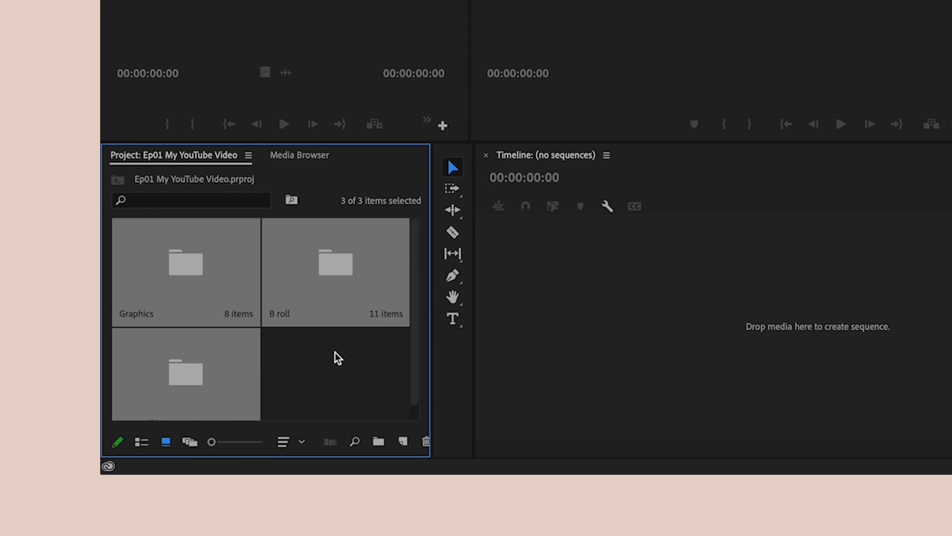
pyautogui.click(141, 443)
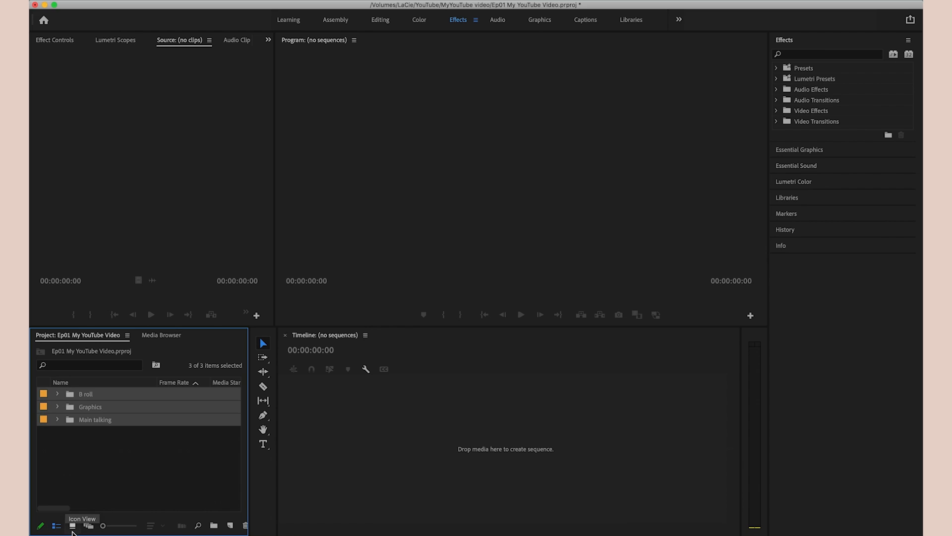
pyautogui.click(166, 442)
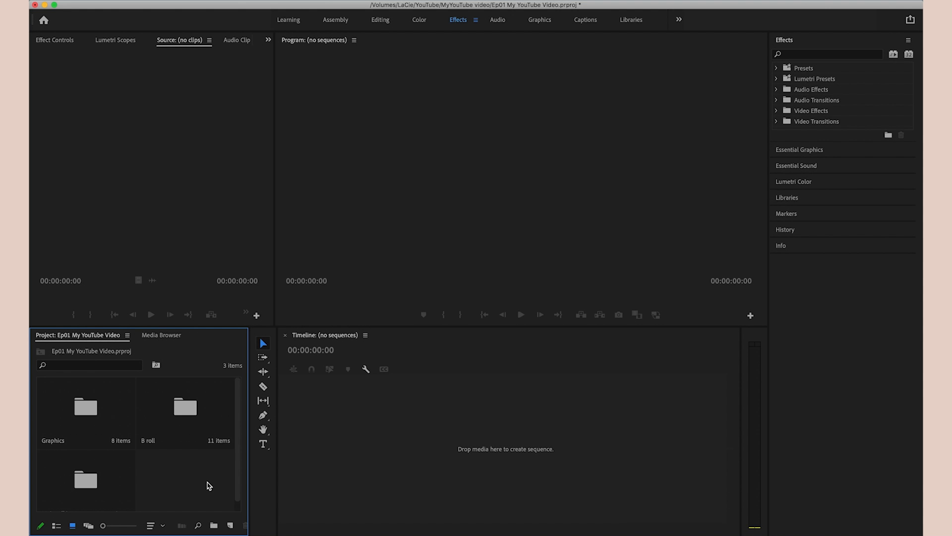
# Open the Main talking bin and create a new sequence from the C0005.MP4 clip
pyautogui.scroll(-1, 189, 485)
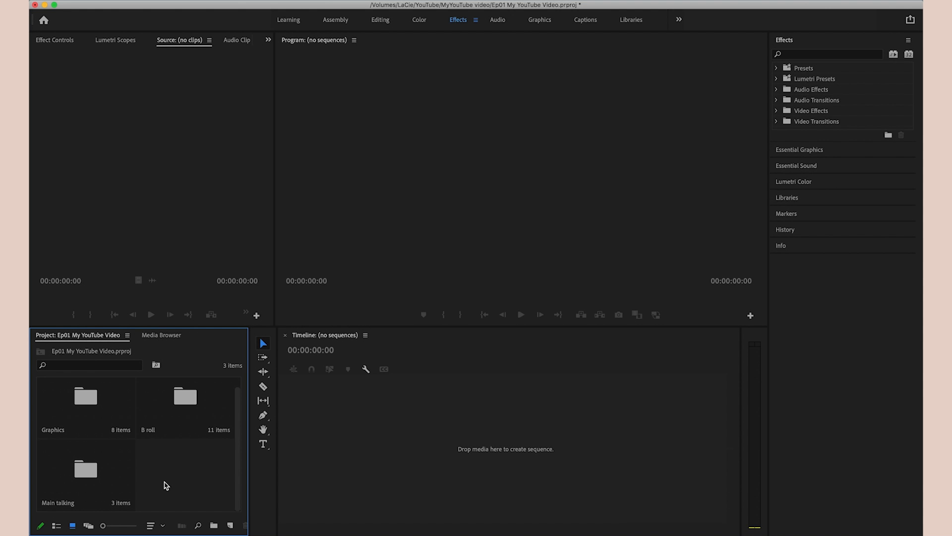
pyautogui.doubleClick(103, 487)
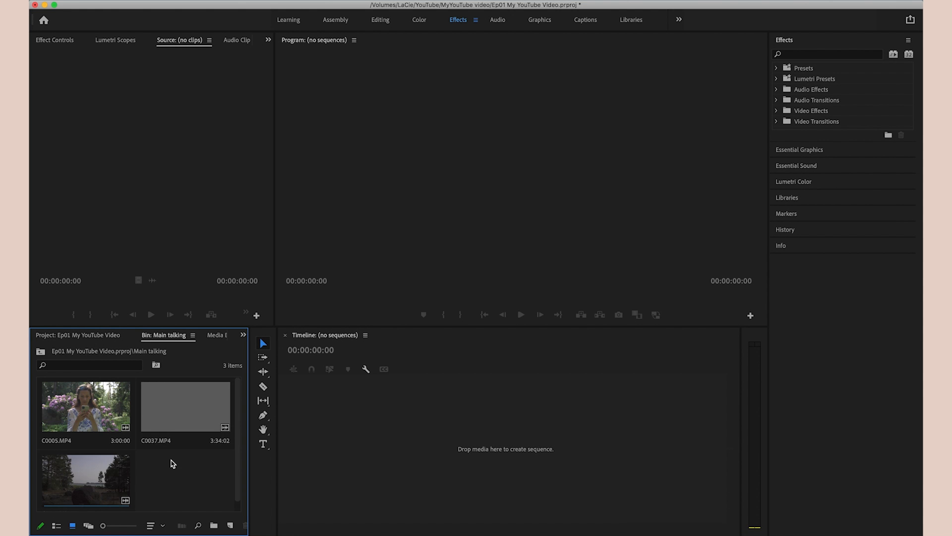
pyautogui.scroll(-1, 179, 467)
pyautogui.scroll(1, 180, 468)
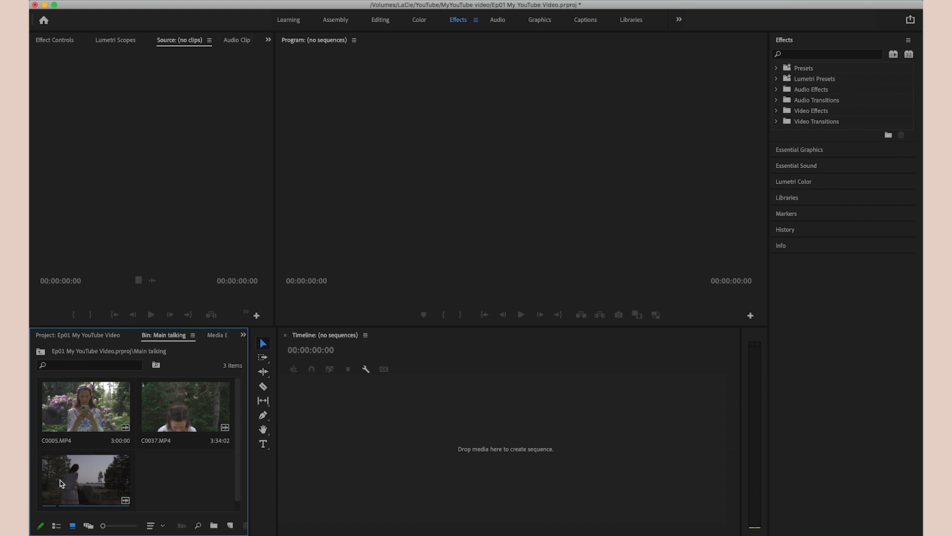
pyautogui.click(74, 407)
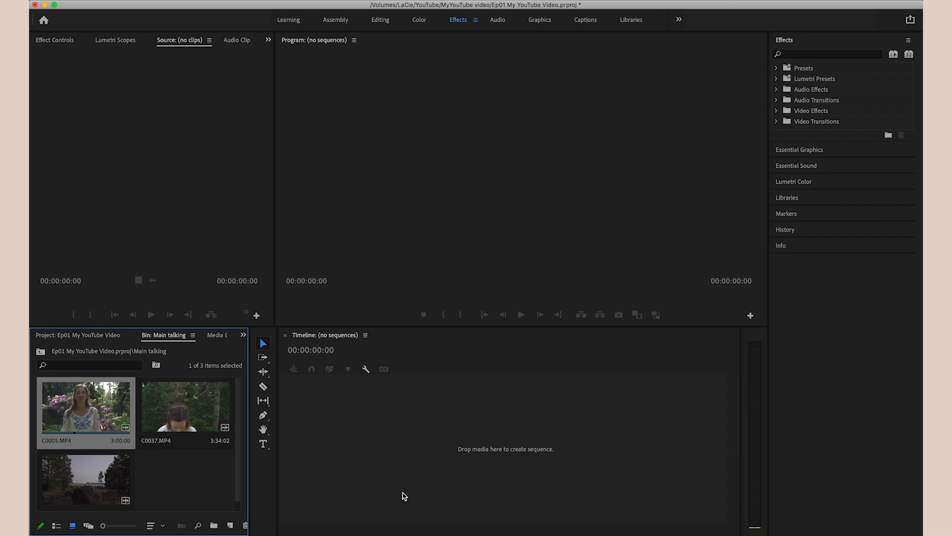
pyautogui.moveTo(78, 401); pyautogui.dragTo(307, 432)
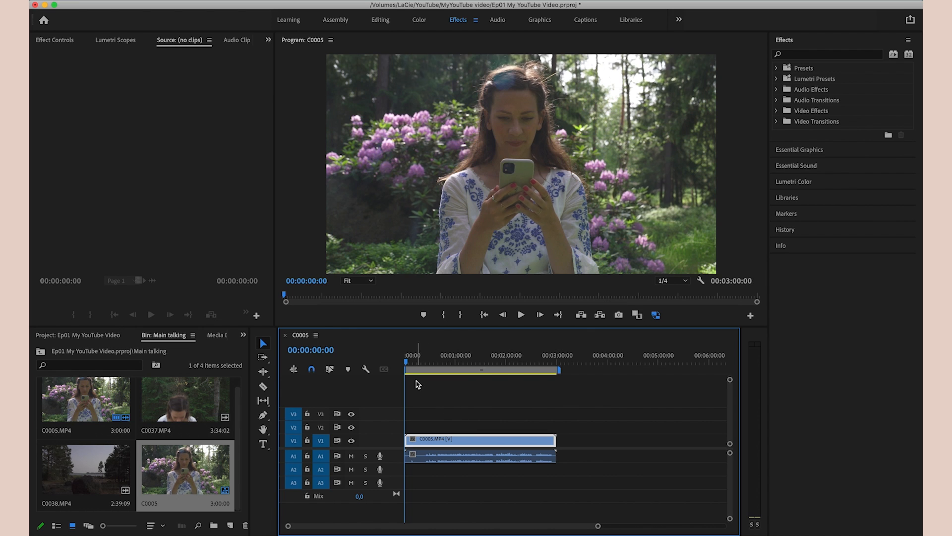
# Scrub through the C0005 sequence and place the playhead at 00:00:26:11
pyautogui.moveTo(406, 366); pyautogui.dragTo(437, 376)
pyautogui.click(378, 216)
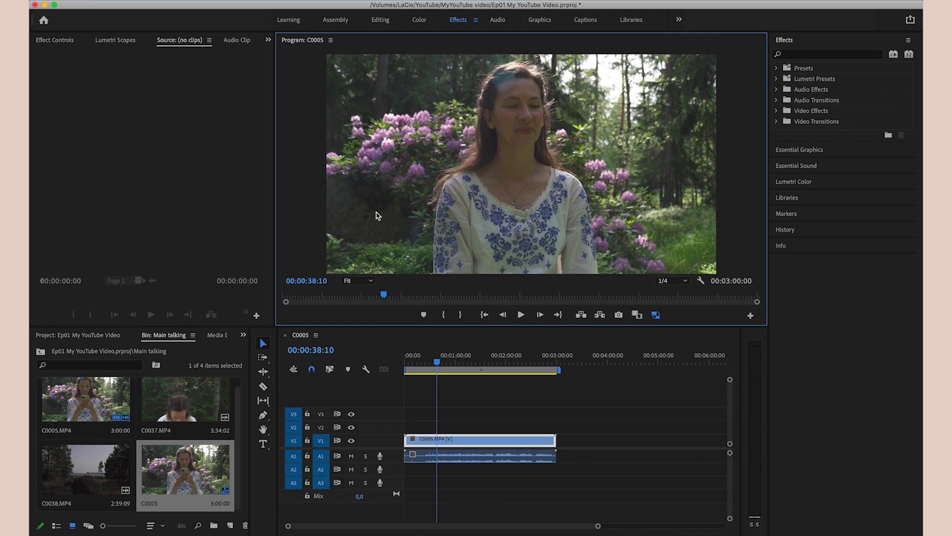
pyautogui.moveTo(420, 370); pyautogui.dragTo(483, 368)
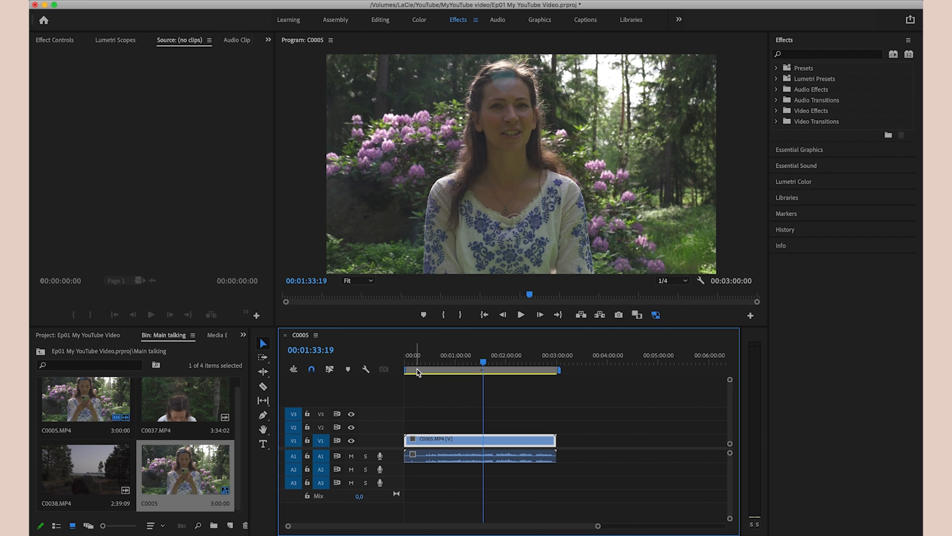
pyautogui.click(424, 377)
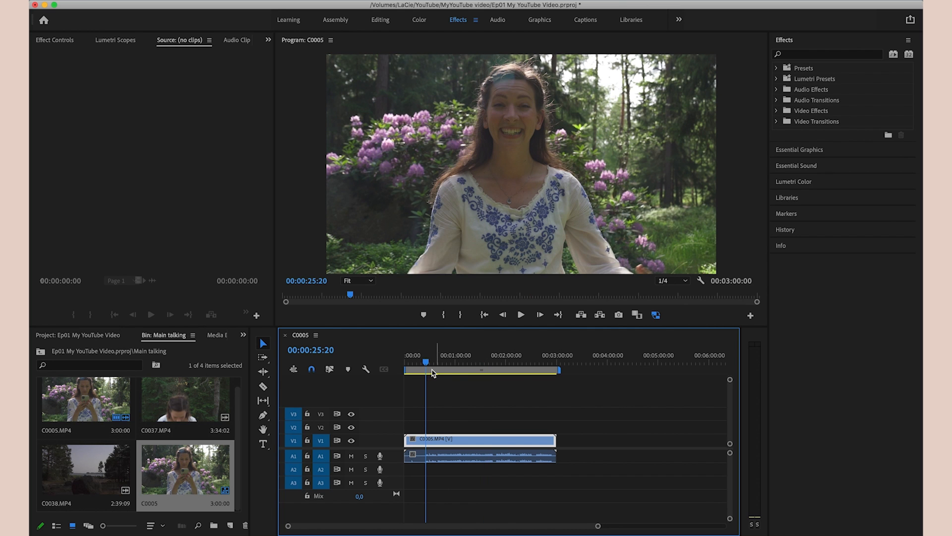
pyautogui.click(423, 367)
pyautogui.moveTo(423, 367); pyautogui.dragTo(428, 368)
# Try trimming the start of the C0005.MP4 video clip to the playhead and extend it back to the sequence start
pyautogui.click(265, 345)
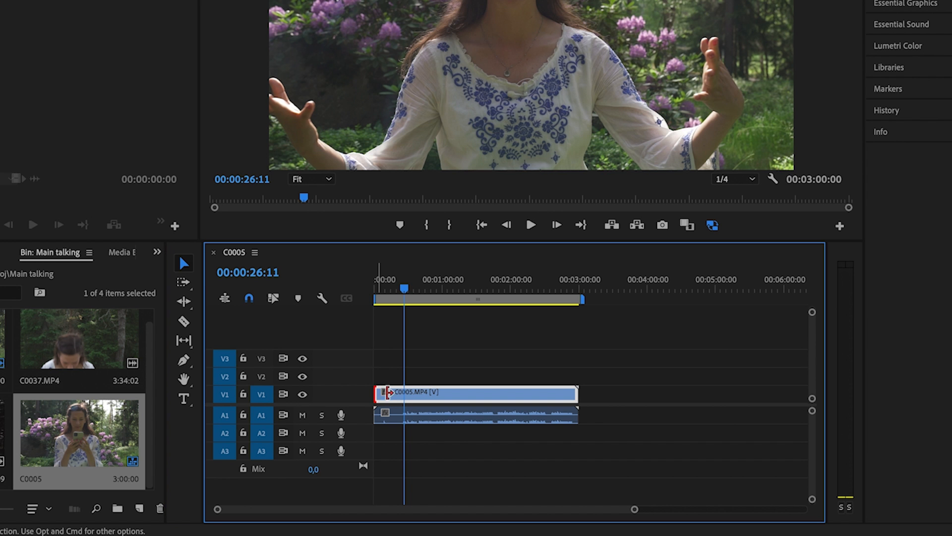
pyautogui.moveTo(407, 439); pyautogui.dragTo(427, 440)
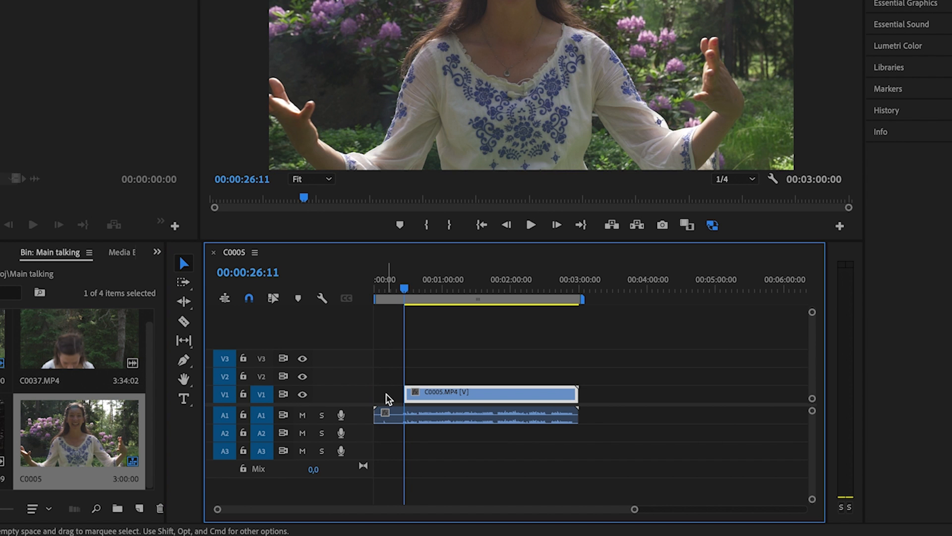
pyautogui.moveTo(406, 393); pyautogui.dragTo(352, 389)
# Cut the C0005.MP4 clip at the playhead with the Razor tool and delete the segment before the cut
pyautogui.click(192, 324)
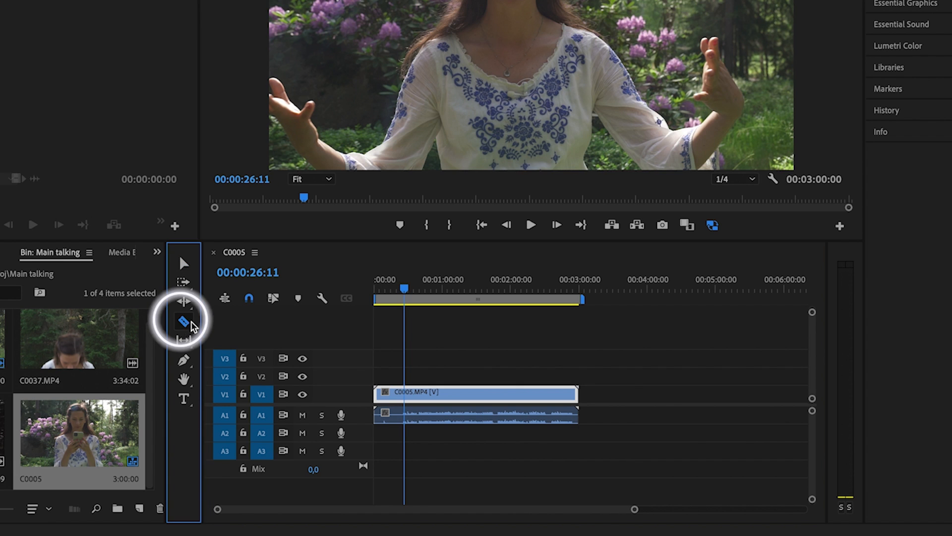
pyautogui.click(408, 416)
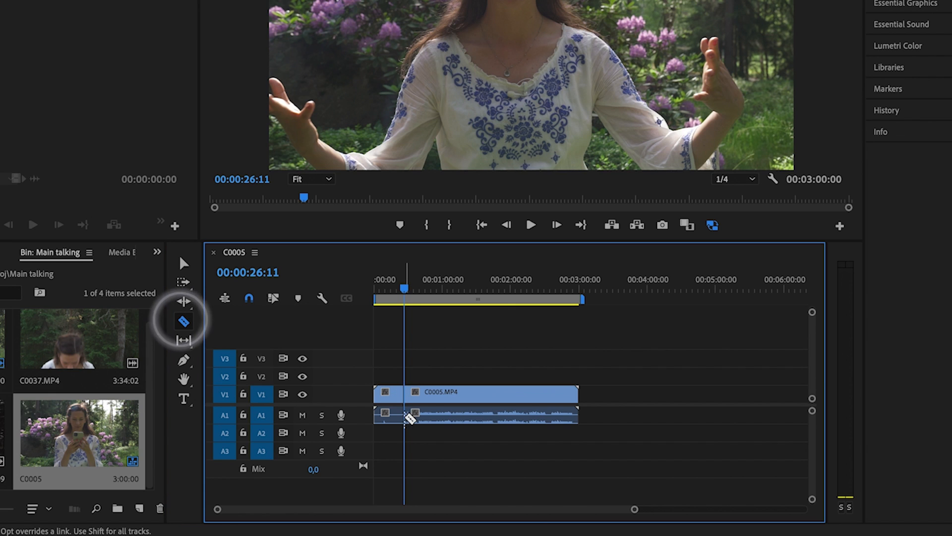
pyautogui.click(183, 264)
pyautogui.click(381, 388)
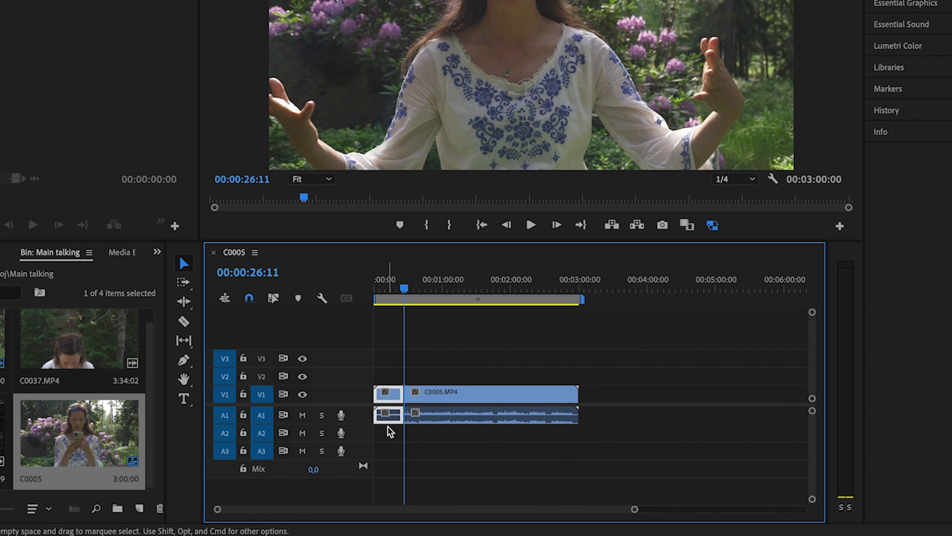
pyautogui.press('BackSpace')
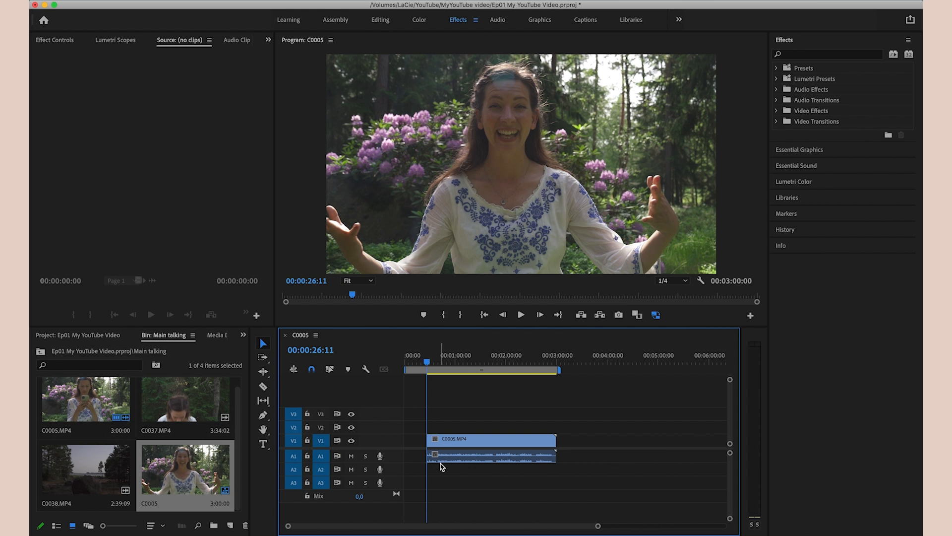
# Play the C0005 sequence up to 00:00:33:10 and cut the C0005.MP4 clip there with the Razor tool
pyautogui.press('space')
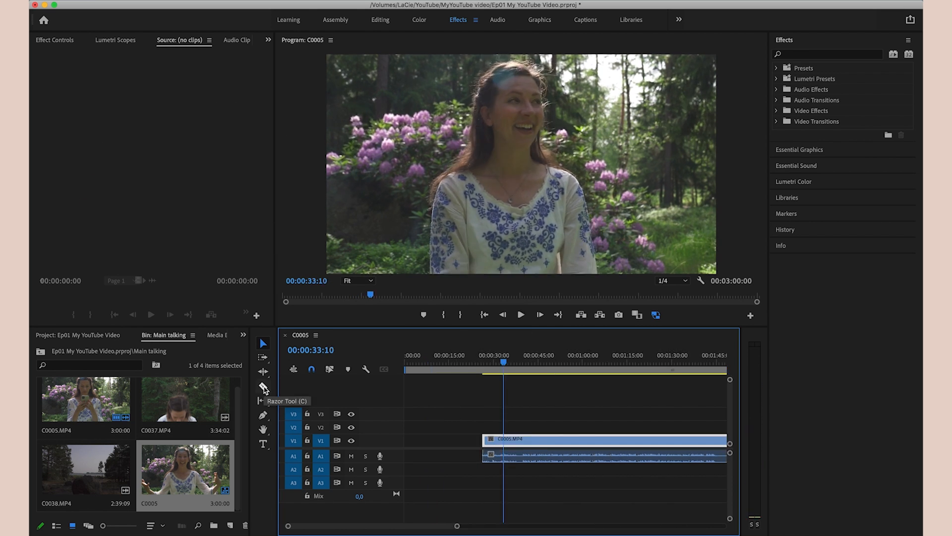
pyautogui.click(263, 388)
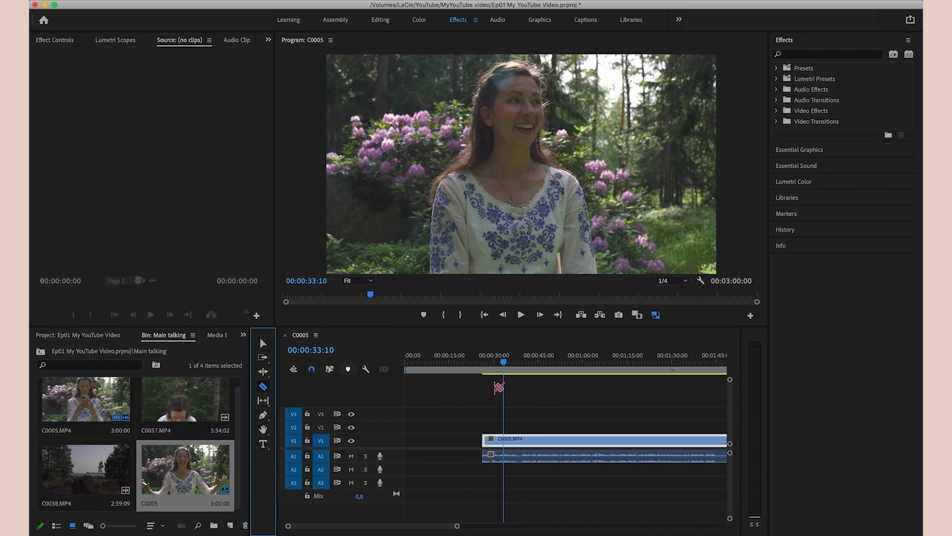
pyautogui.click(504, 440)
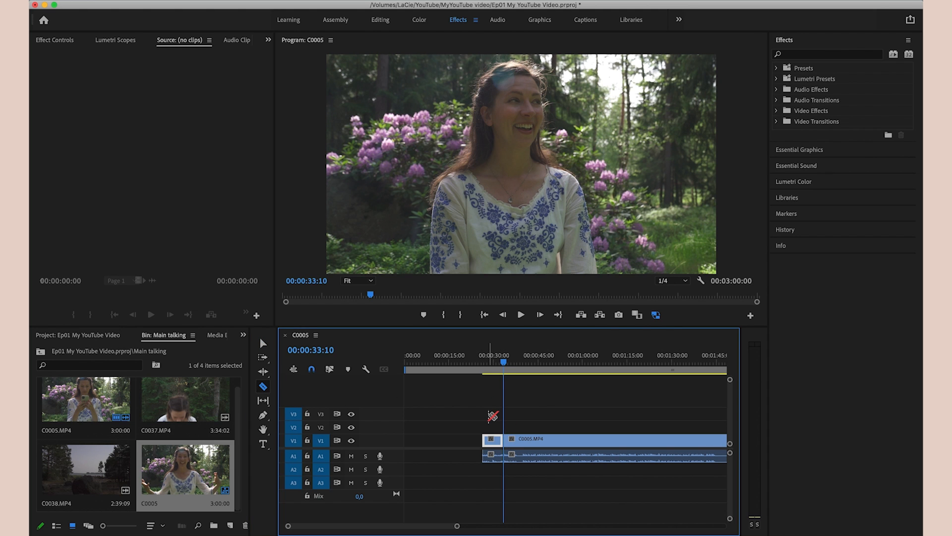
# Cut the C0005.MP4 clip again at 00:00:39:19 and delete the segment between the two cuts
pyautogui.press('space')
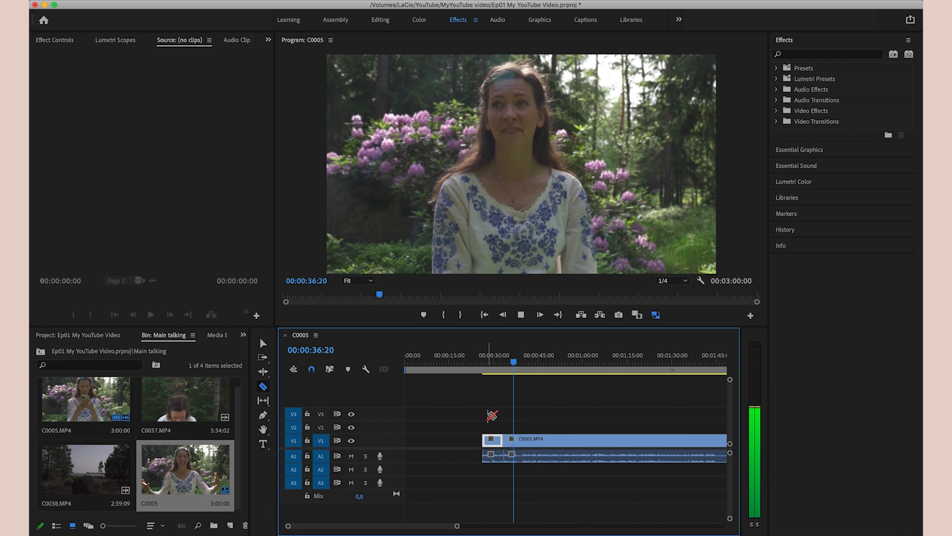
pyautogui.click(524, 365)
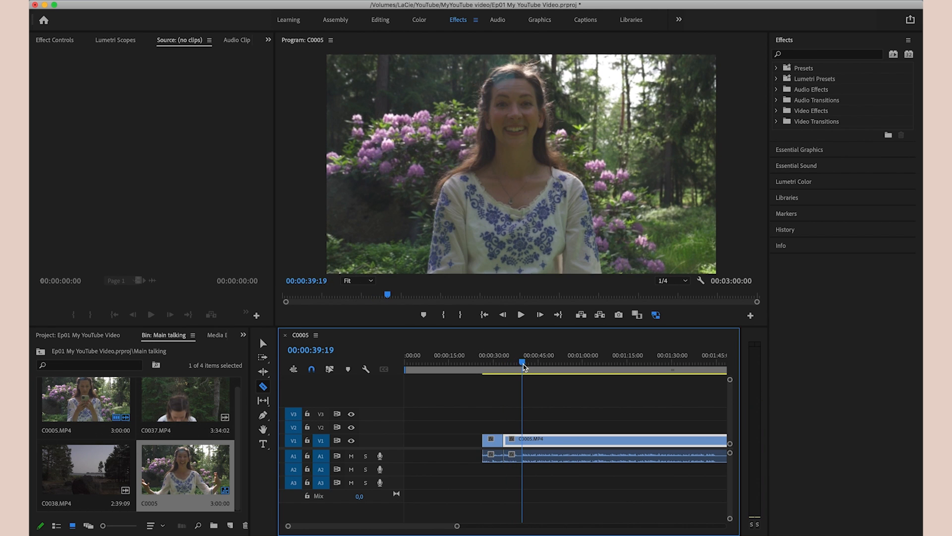
pyautogui.click(524, 456)
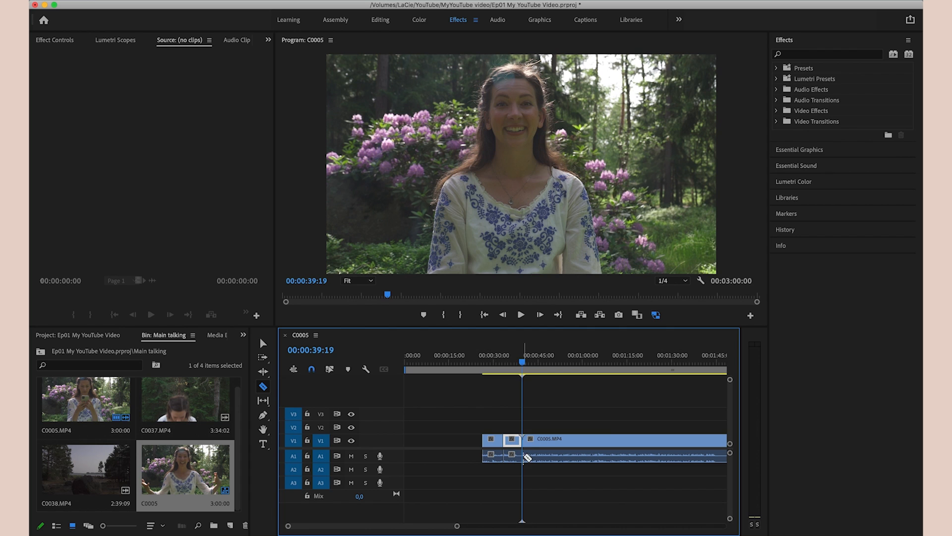
pyautogui.click(263, 343)
pyautogui.click(511, 440)
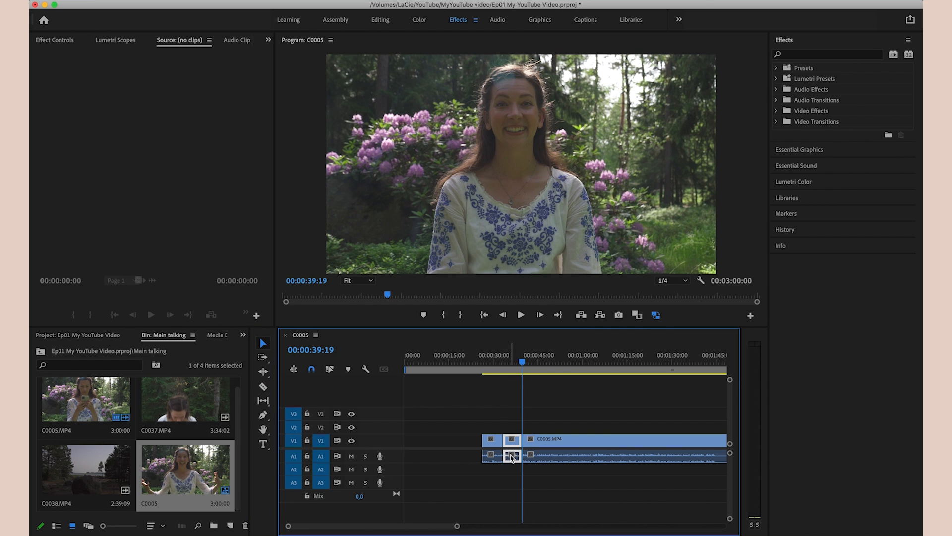
pyautogui.press('Delete')
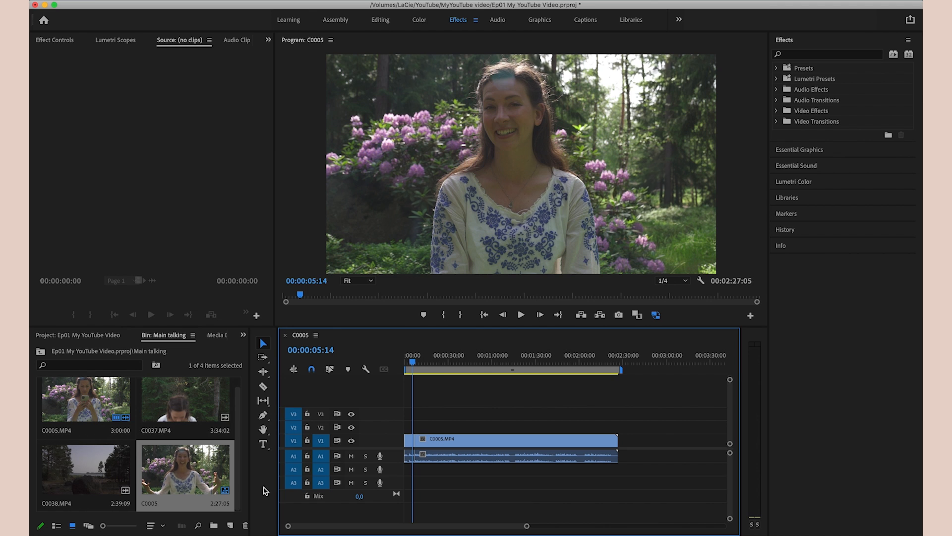
# Add the C0037.MP4 clip to the sequence directly after the C0005.MP4 clip on V1
pyautogui.moveTo(185, 399); pyautogui.dragTo(626, 441)
pyautogui.click(526, 527)
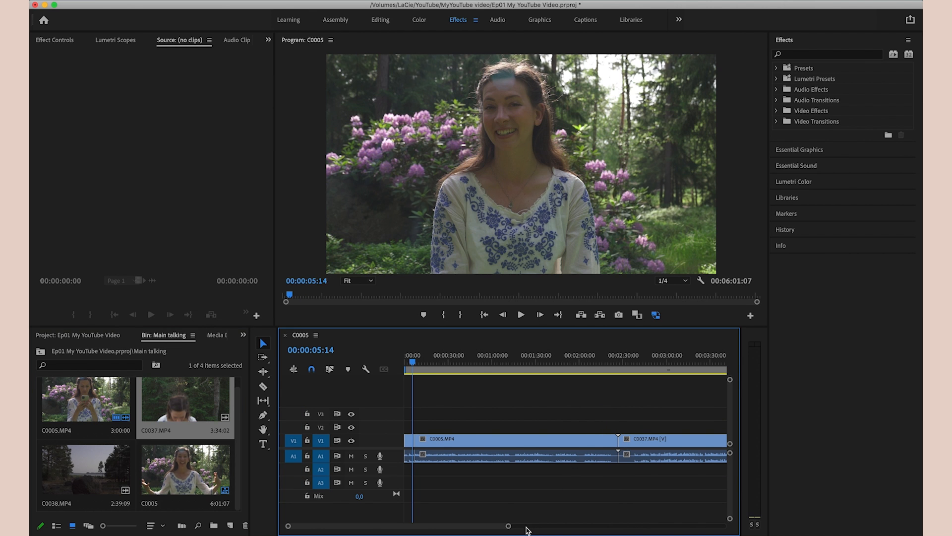
pyautogui.moveTo(509, 529); pyautogui.dragTo(533, 526)
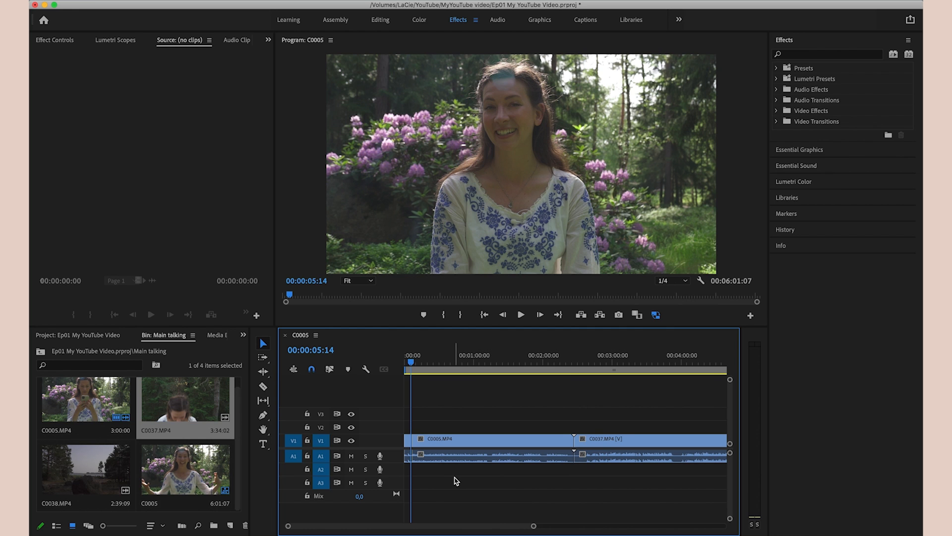
# Mark an 11:16 section of C0038.MP4 ending at 20:29:47:17 in the Source monitor and append it to the end of the sequence
pyautogui.doubleClick(75, 466)
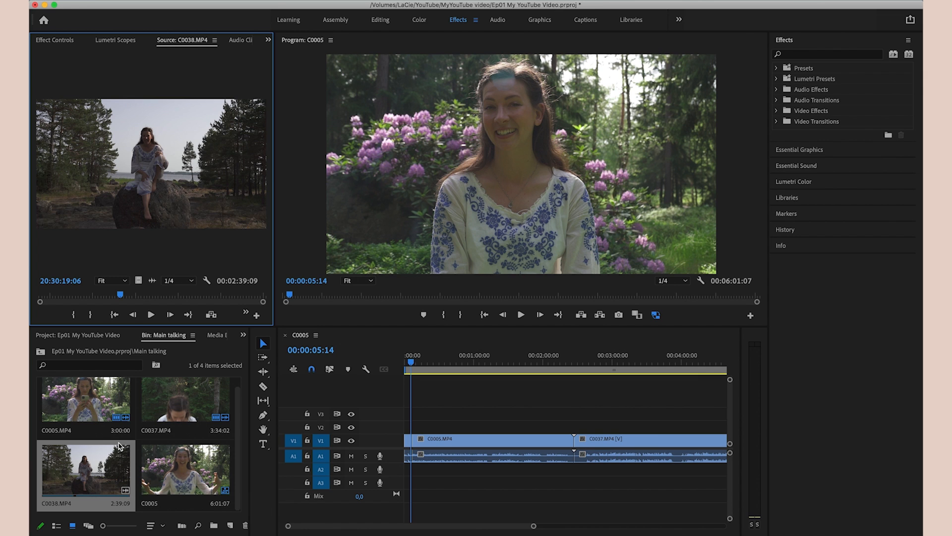
pyautogui.click(65, 296)
pyautogui.moveTo(66, 297)
pyautogui.mouseDown()
pyautogui.moveTo(159, 299)
pyautogui.moveTo(50, 299)
pyautogui.mouseUp()
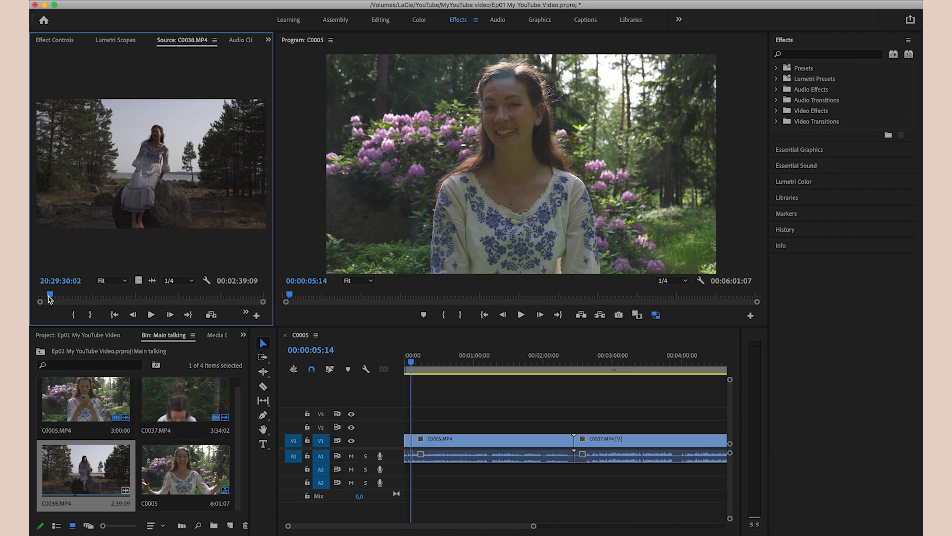
pyautogui.click(73, 316)
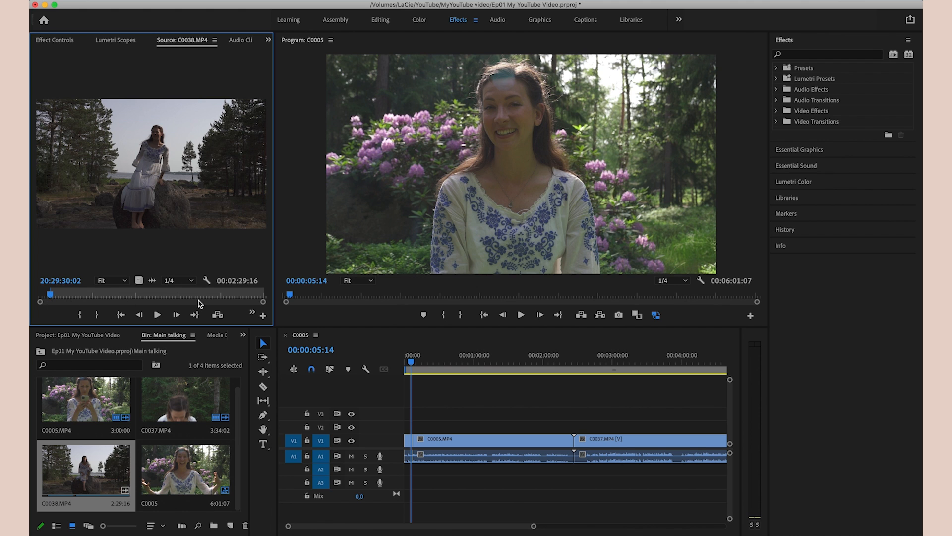
pyautogui.moveTo(53, 298); pyautogui.dragTo(62, 297)
pyautogui.click(95, 315)
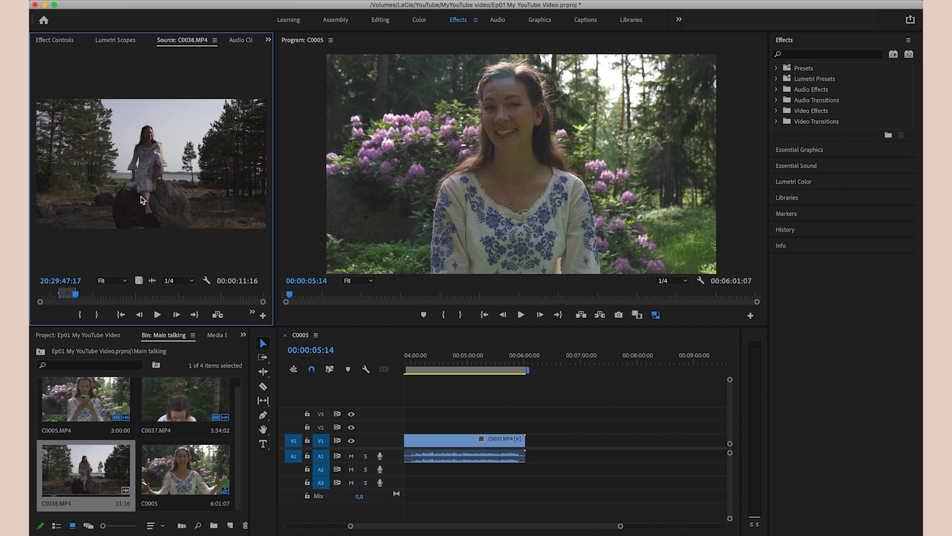
pyautogui.moveTo(141, 200); pyautogui.dragTo(541, 449)
pyautogui.click(537, 370)
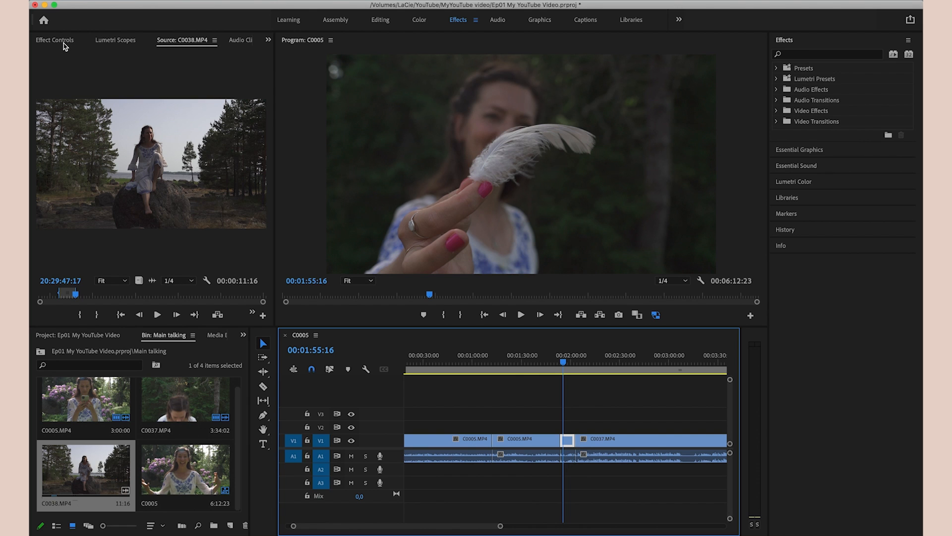
# Enlarge the selected short C0037.MP4 segment at the playhead to a scale of 113.7
pyautogui.click(64, 43)
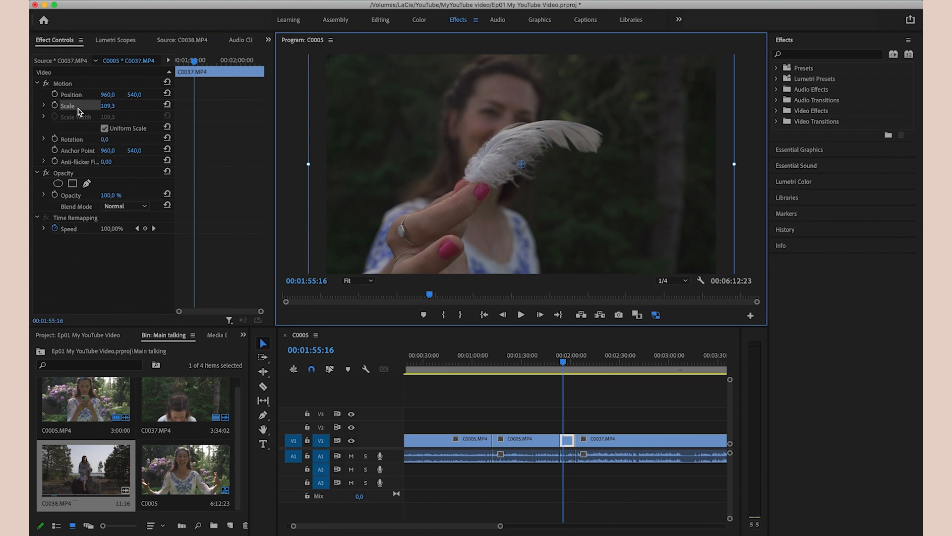
pyautogui.moveTo(309, 163); pyautogui.dragTo(300, 166)
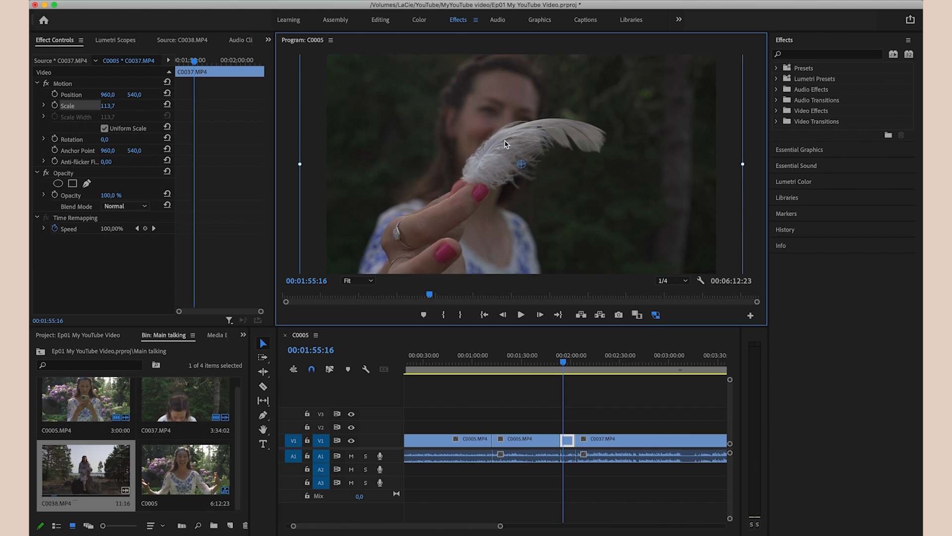
pyautogui.moveTo(498, 149); pyautogui.dragTo(505, 144)
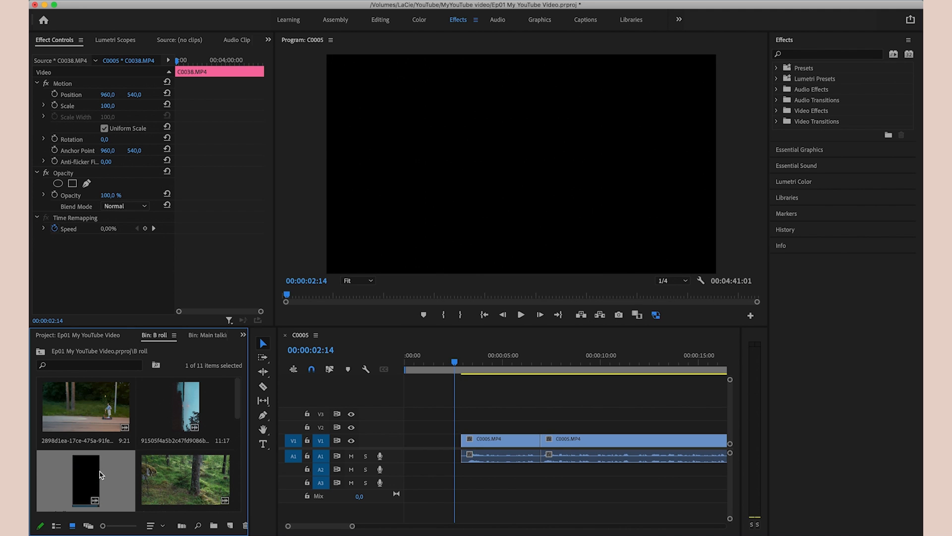
# Place the sideways sunset lake clip from the B roll bin on V2 at the sequence start and set its rotation to 270°
pyautogui.moveTo(78, 490); pyautogui.dragTo(408, 431)
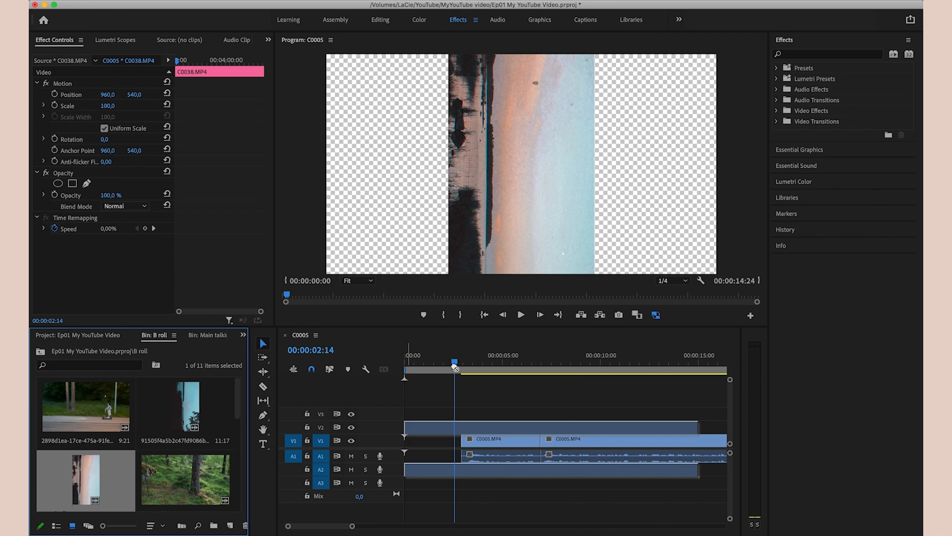
pyautogui.click(430, 370)
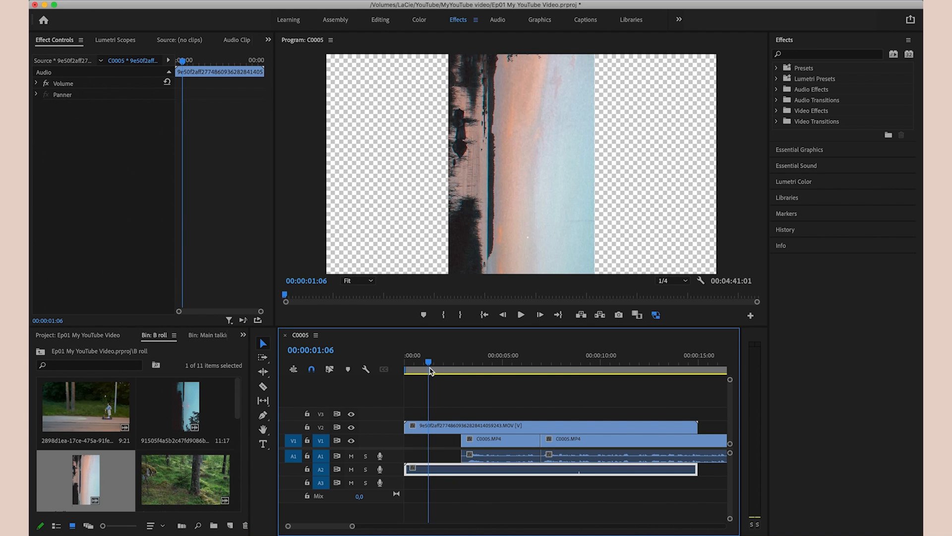
pyautogui.click(442, 428)
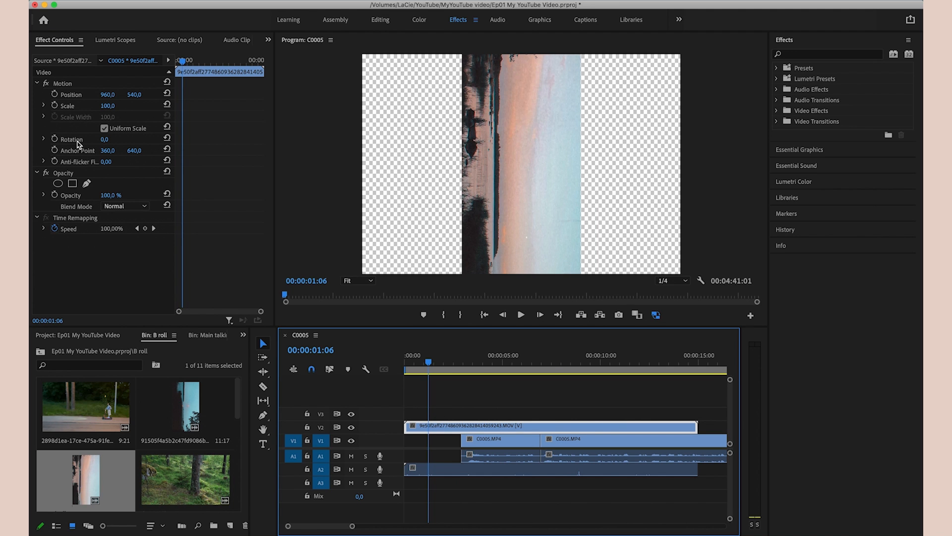
pyautogui.click(109, 140)
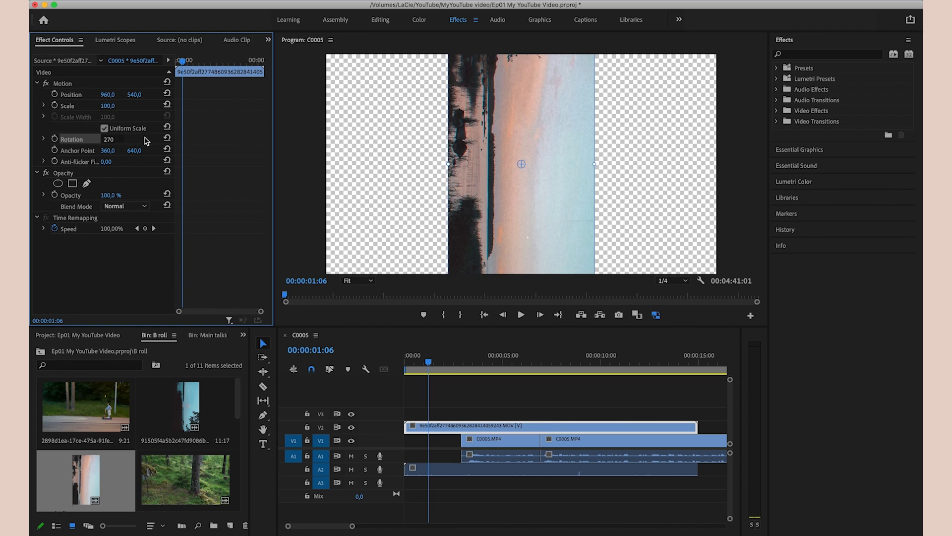
pyautogui.press('Return')
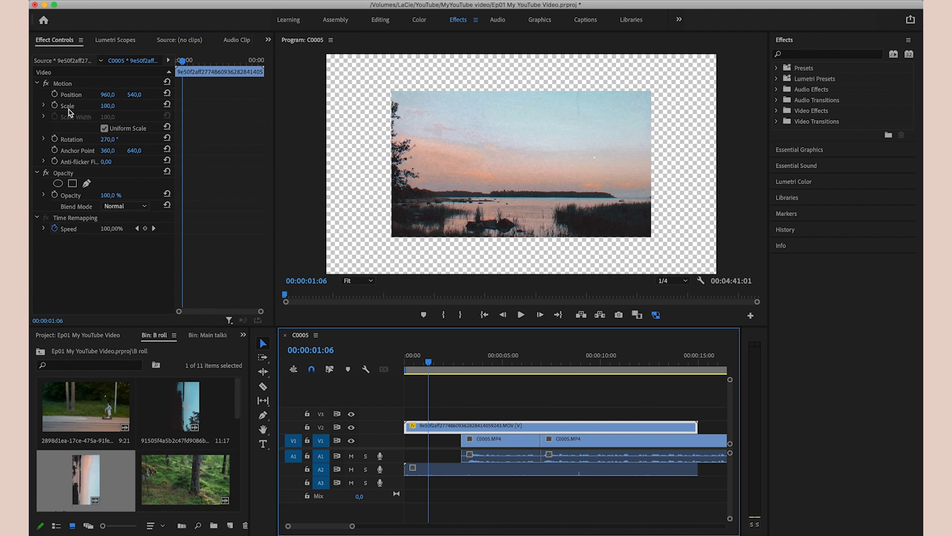
# Scale the rotated sunset clip to 154.1 so that it fills the frame
pyautogui.click(69, 109)
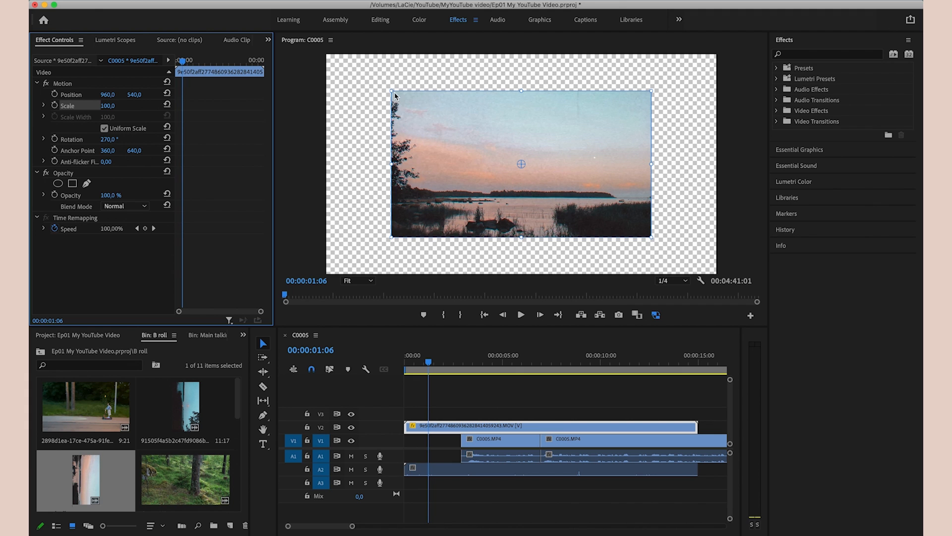
pyautogui.moveTo(392, 91); pyautogui.dragTo(322, 48)
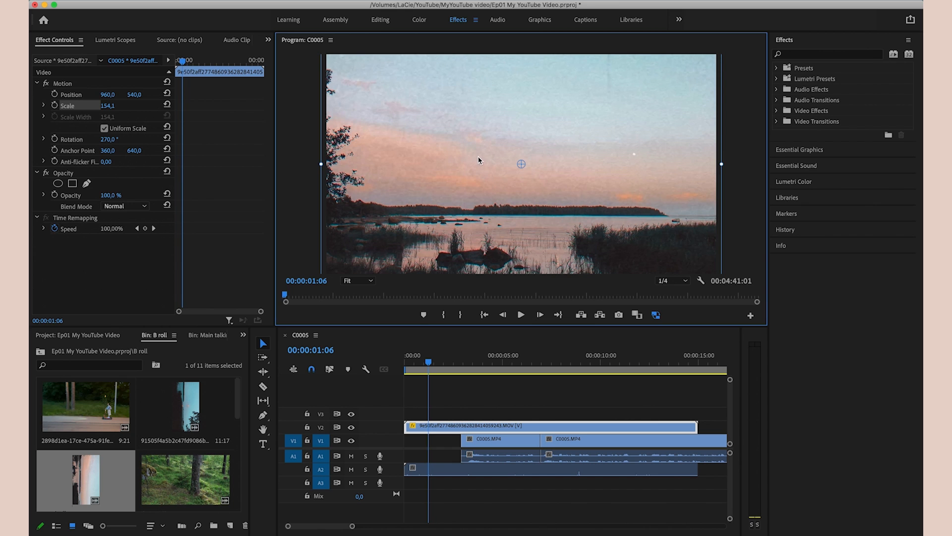
pyautogui.click(472, 406)
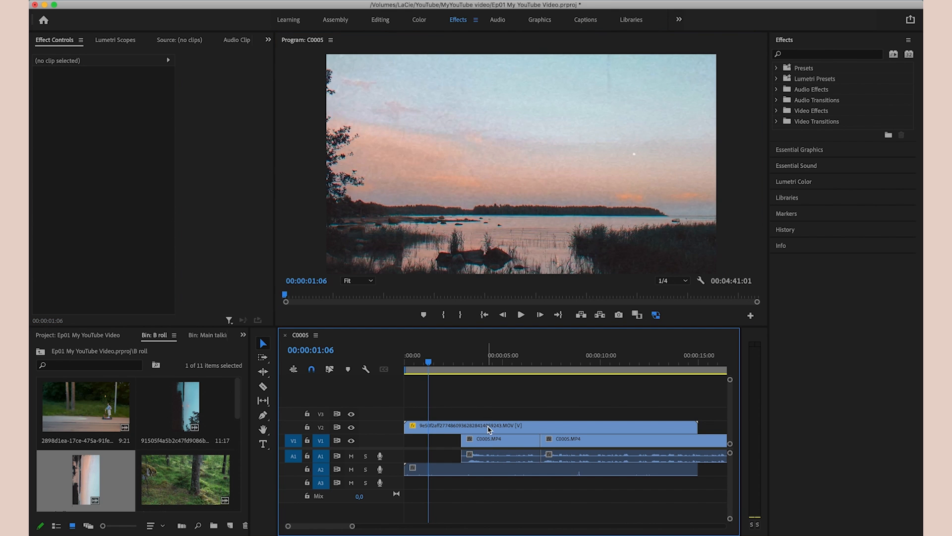
# Shift all clips in the sequence about 12 seconds later with the Track Select Forward tool
pyautogui.press('space')
pyautogui.click(509, 371)
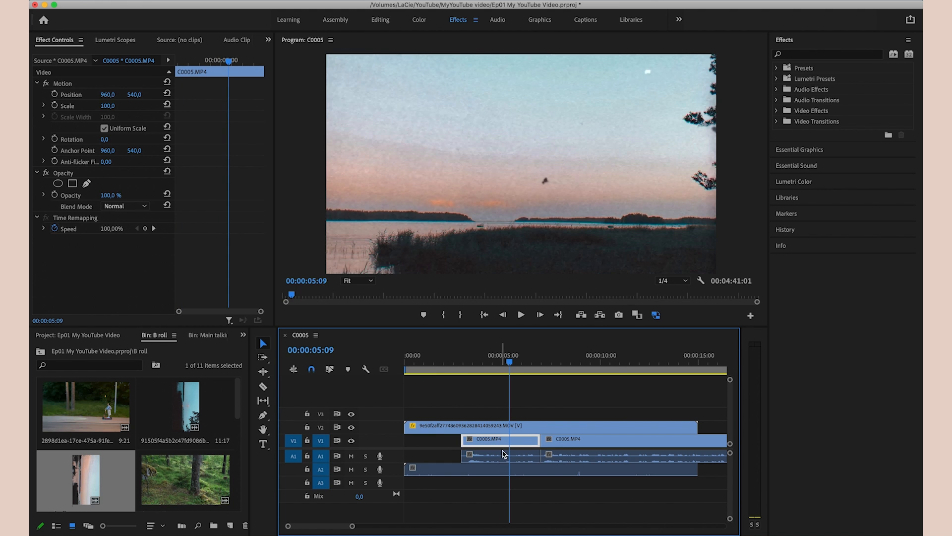
pyautogui.press('-')
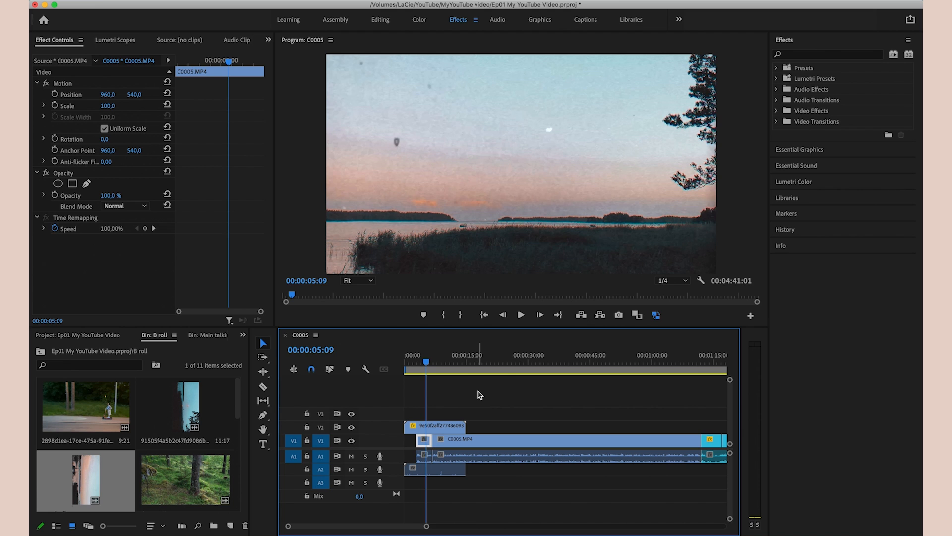
pyautogui.press('a')
pyautogui.click(425, 444)
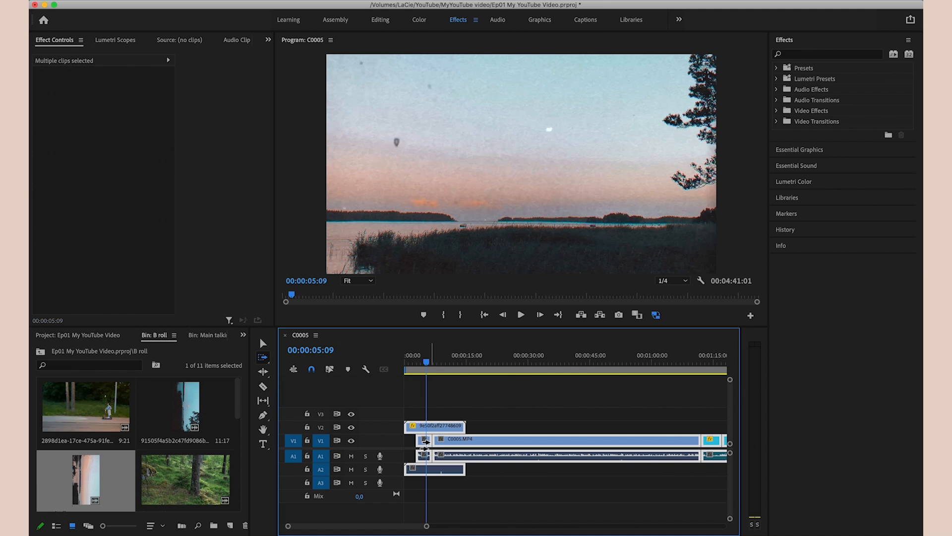
pyautogui.moveTo(425, 442); pyautogui.dragTo(484, 447)
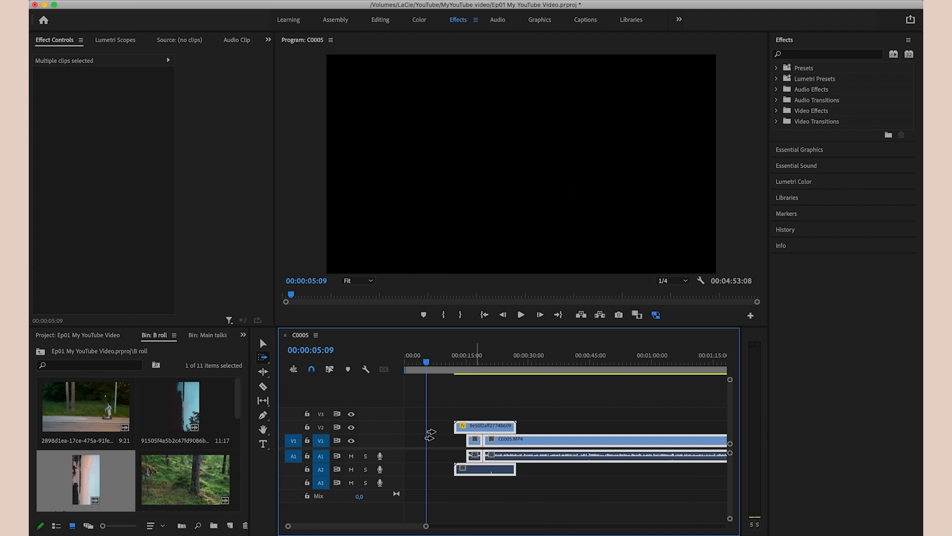
# Move the sunset clip's video and audio onto V1 and A1 at the start of the sequence
pyautogui.click(266, 344)
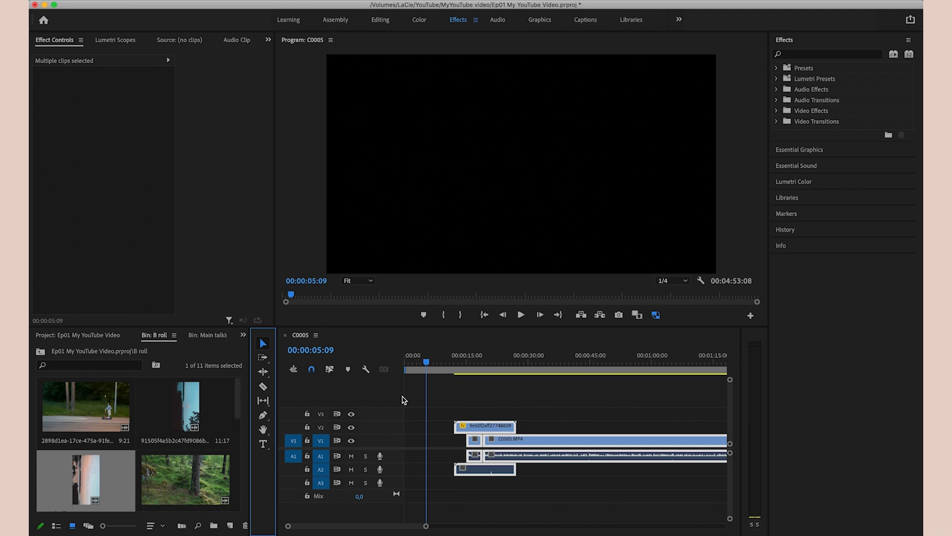
pyautogui.click(444, 427)
pyautogui.click(471, 428)
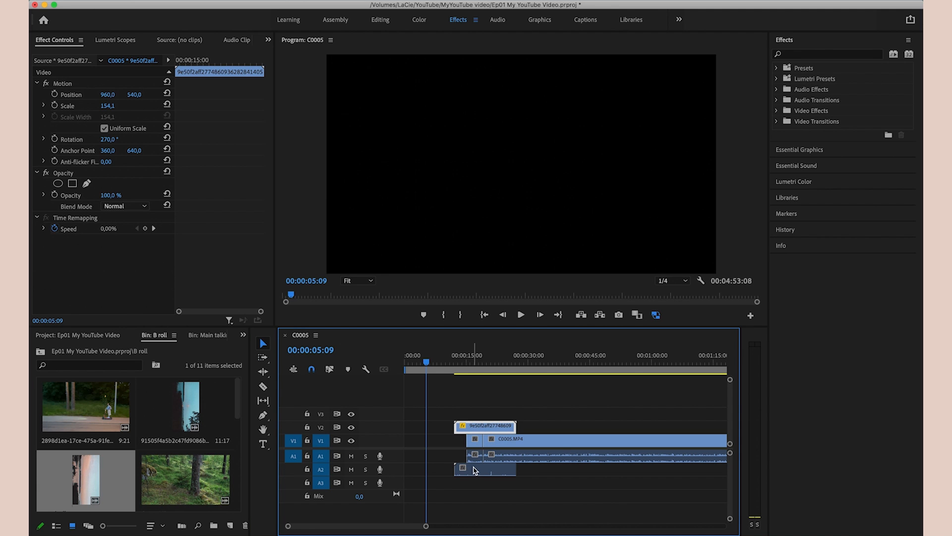
pyautogui.keyDown('shift'); pyautogui.click(475, 472); pyautogui.keyUp('shift')
pyautogui.moveTo(464, 430); pyautogui.dragTo(457, 457)
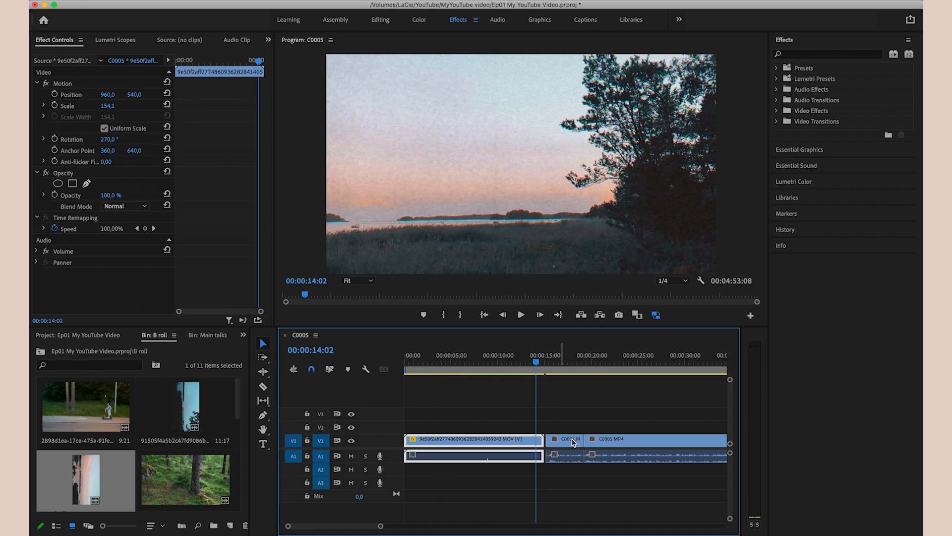
# Select all clips following the sunset clip with the Track Select Forward tool and move them earlier to close the gap
pyautogui.press('a')
pyautogui.click(564, 440)
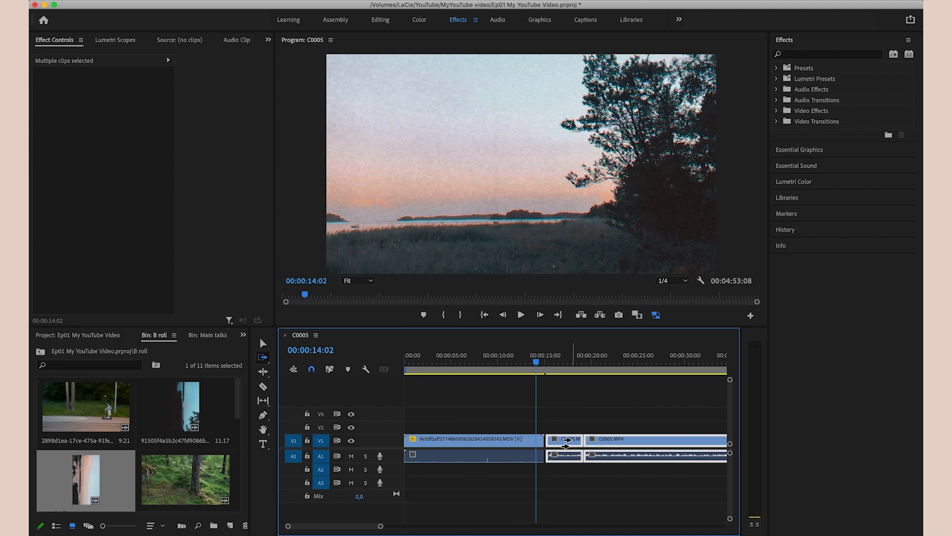
pyautogui.moveTo(564, 440); pyautogui.dragTo(538, 367)
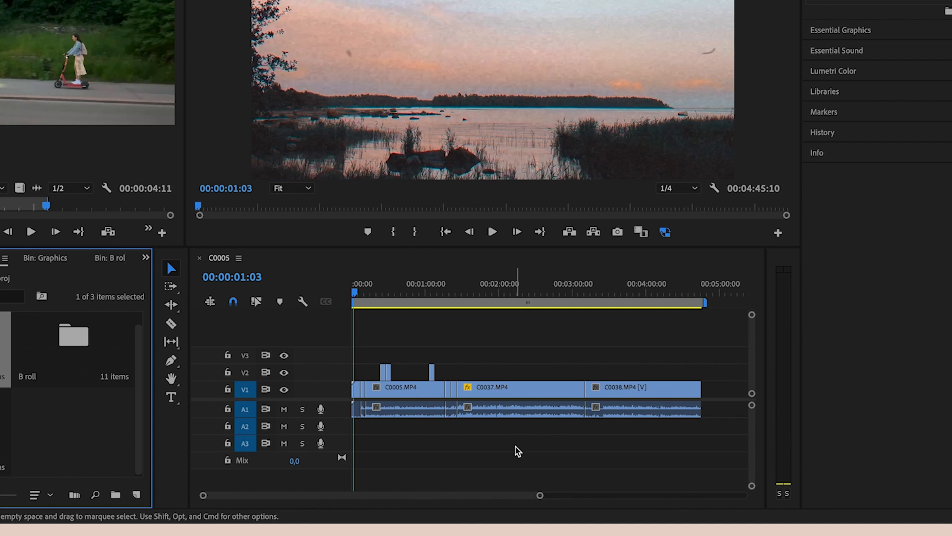
# Give the C0038.MP4 clip the Rose label and the C0037.MP4 clip the Mango label in the sequence
pyautogui.moveTo(598, 372); pyautogui.dragTo(640, 422)
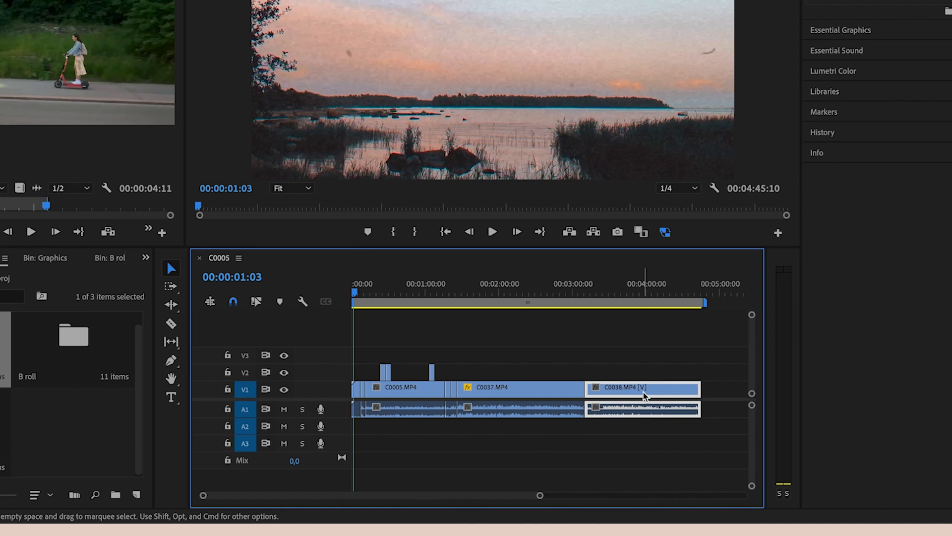
pyautogui.rightClick(645, 394)
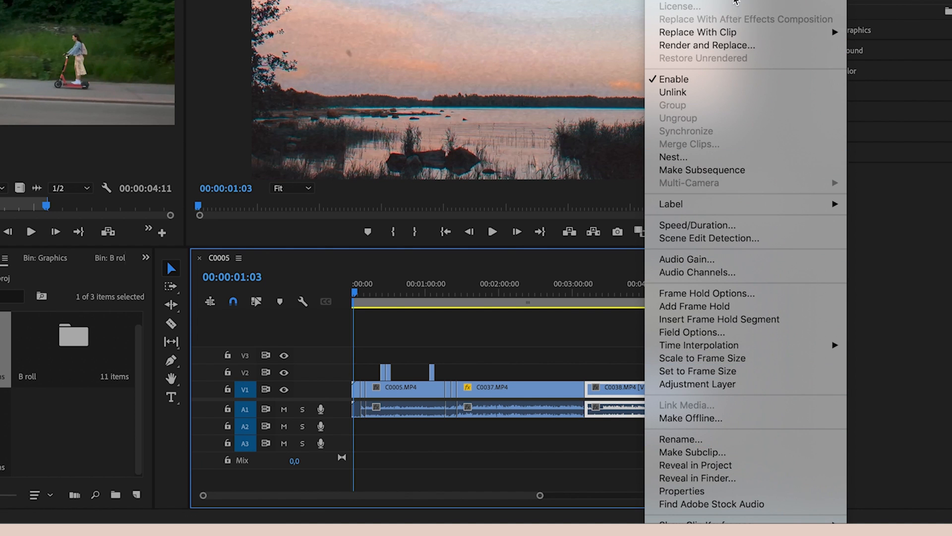
pyautogui.moveTo(698, 205)
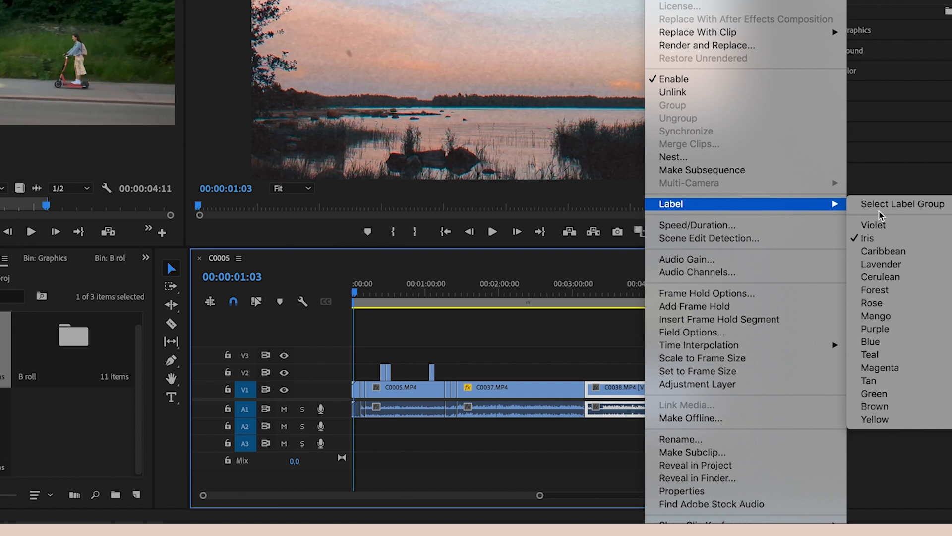
pyautogui.click(873, 303)
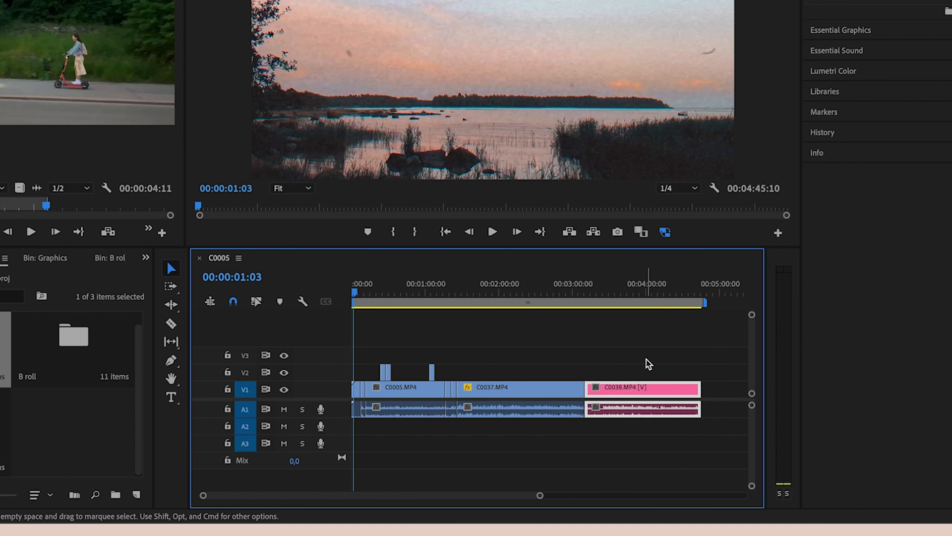
pyautogui.rightClick(533, 389)
pyautogui.moveTo(689, 304)
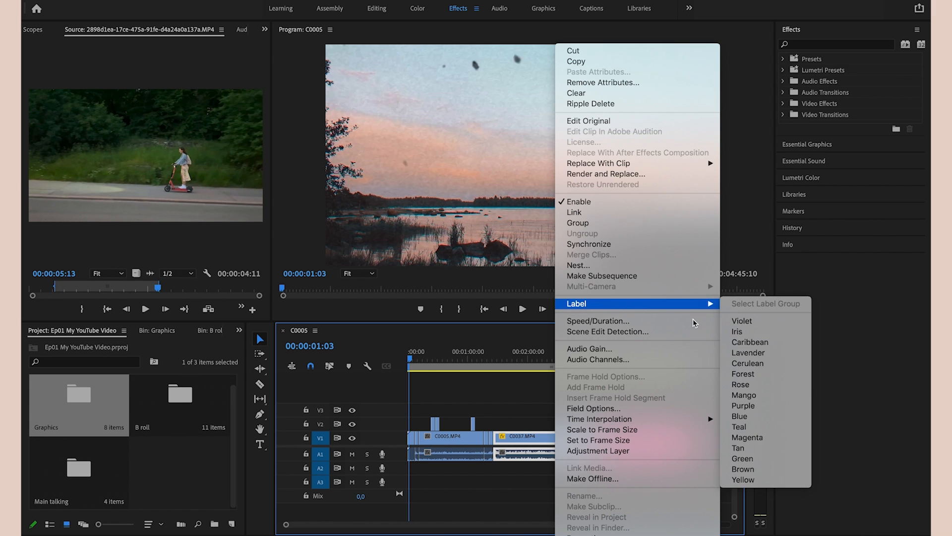
pyautogui.click(744, 395)
# Rename the sunset clip at the start of the sequence as intro and give it the Teal label
pyautogui.moveTo(560, 524); pyautogui.dragTo(481, 525)
pyautogui.rightClick(416, 438)
pyautogui.click(425, 420)
pyautogui.rightClick(429, 440)
pyautogui.click(452, 515)
pyautogui.rightClick(434, 437)
pyautogui.moveTo(493, 284)
pyautogui.click(636, 410)
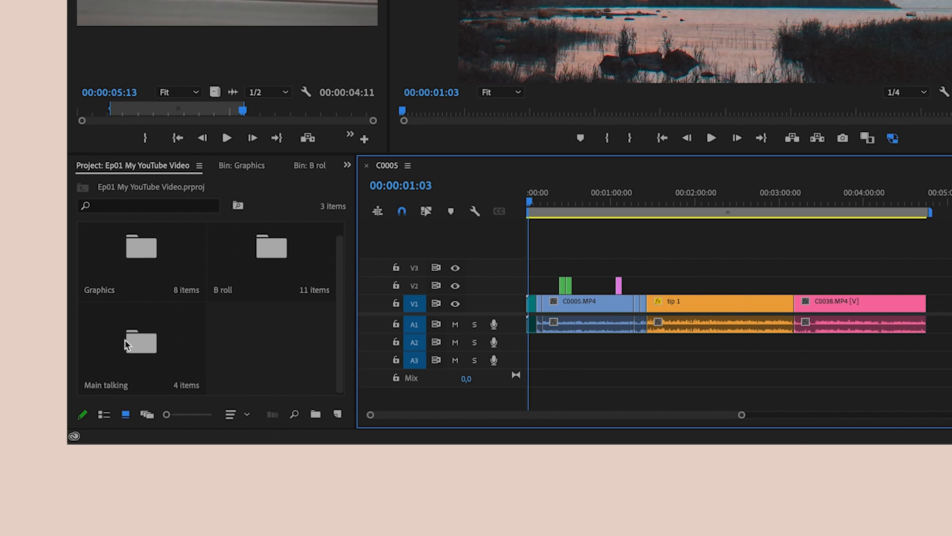
# Create a 1920 × 1080, 25 fps adjustment layer with square pixels and place it on V2 above the tip 1 clip
pyautogui.click(338, 414)
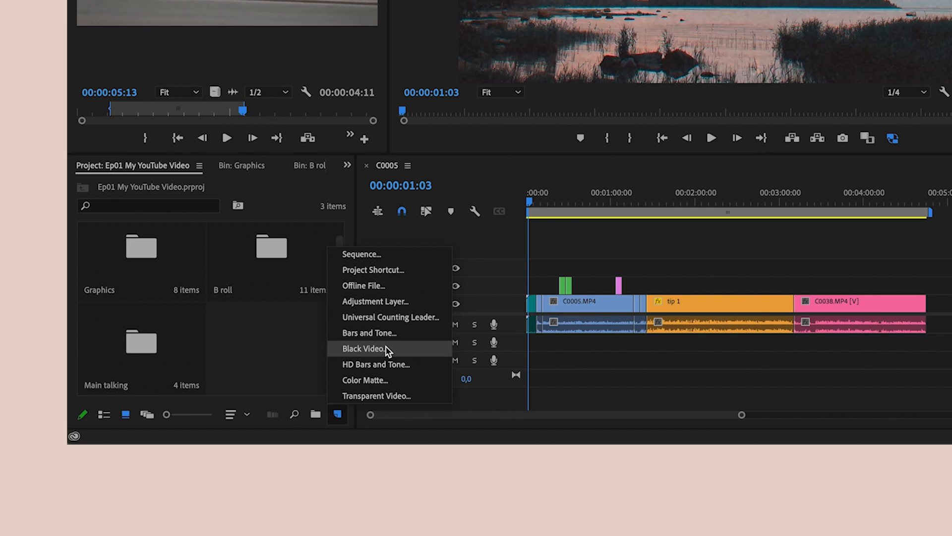
pyautogui.click(389, 302)
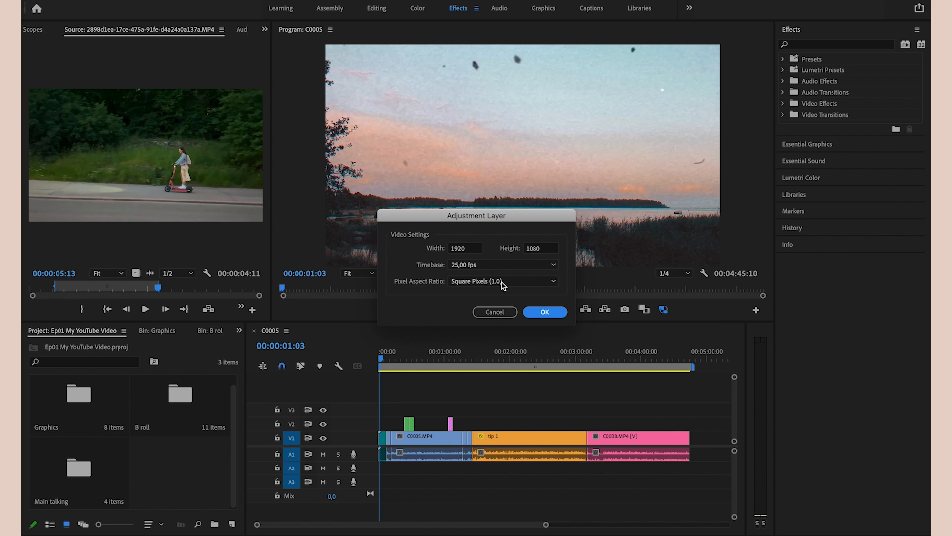
pyautogui.click(544, 312)
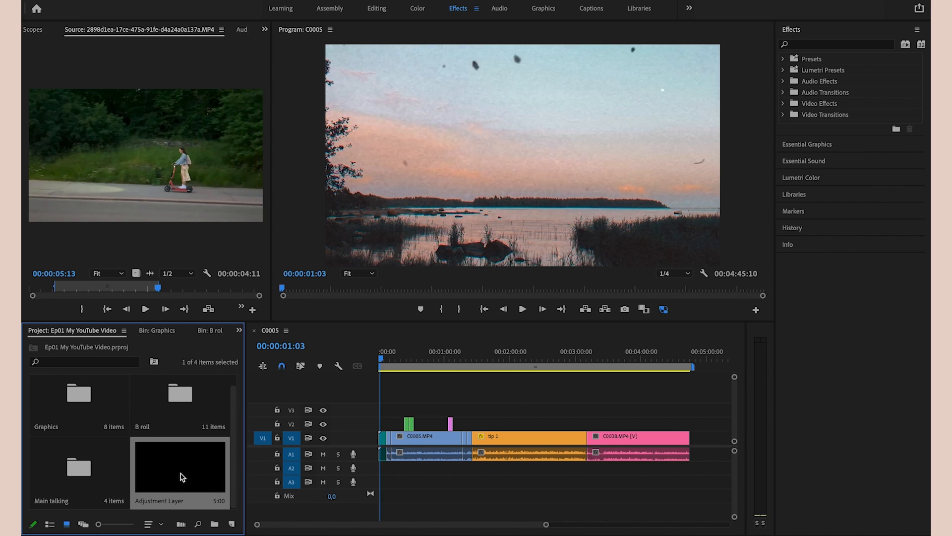
pyautogui.moveTo(189, 469); pyautogui.dragTo(587, 421)
# Move the playhead to 00:02:09:00, show the Lumetri Color controls for the adjustment layer and enlarge their area
pyautogui.click(491, 360)
pyautogui.moveTo(490, 363); pyautogui.dragTo(498, 365)
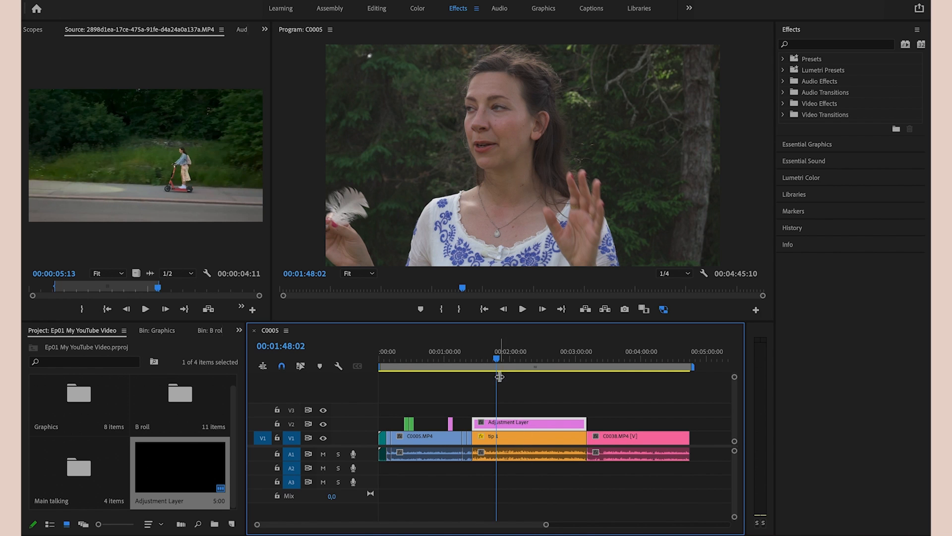
pyautogui.moveTo(516, 364); pyautogui.dragTo(521, 365)
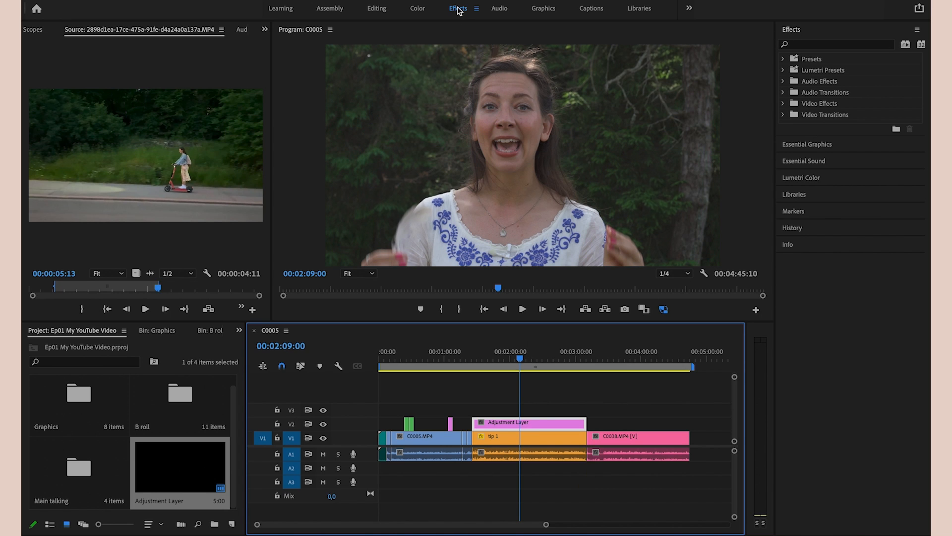
pyautogui.click(816, 181)
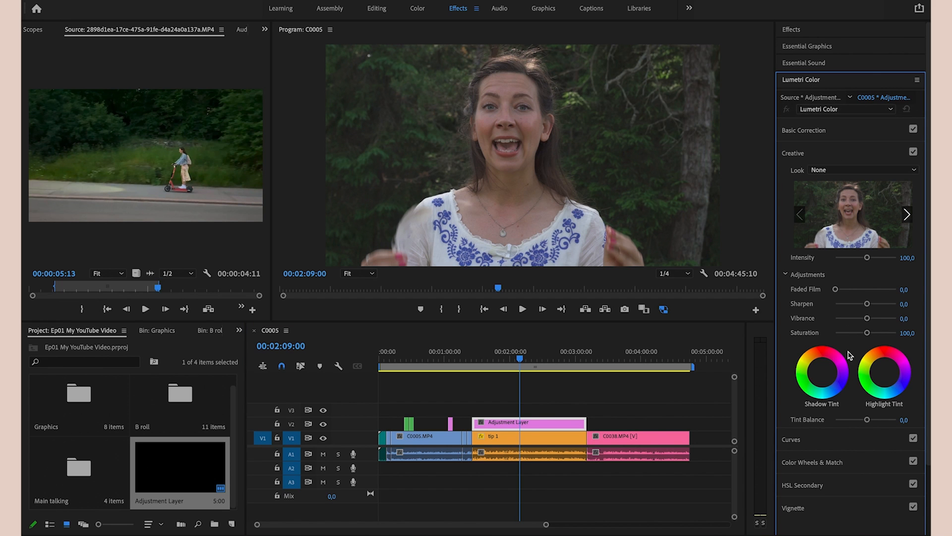
pyautogui.moveTo(775, 257); pyautogui.dragTo(749, 260)
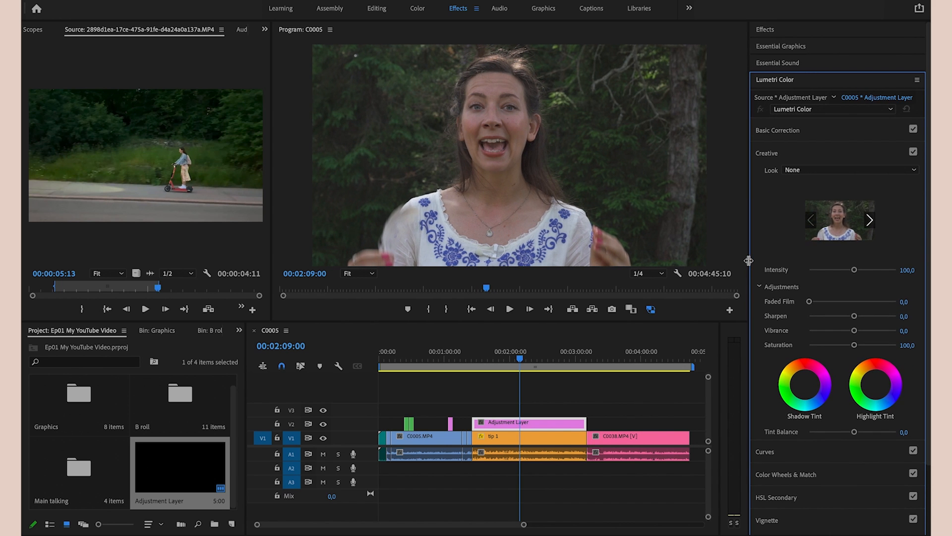
pyautogui.moveTo(272, 313); pyautogui.dragTo(246, 315)
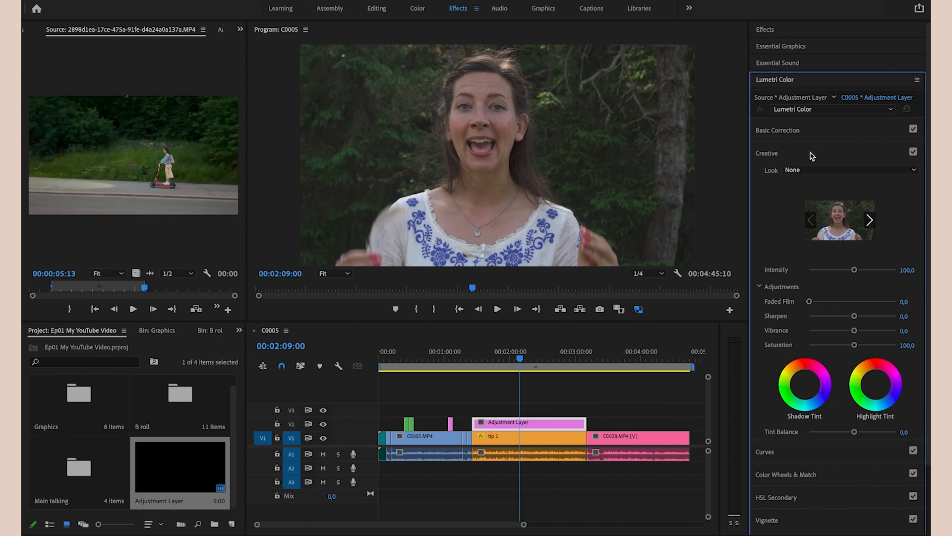
# Set the adjustment layer's Basic Correction exposure to 0.5 and temperature to 10.8
pyautogui.click(806, 133)
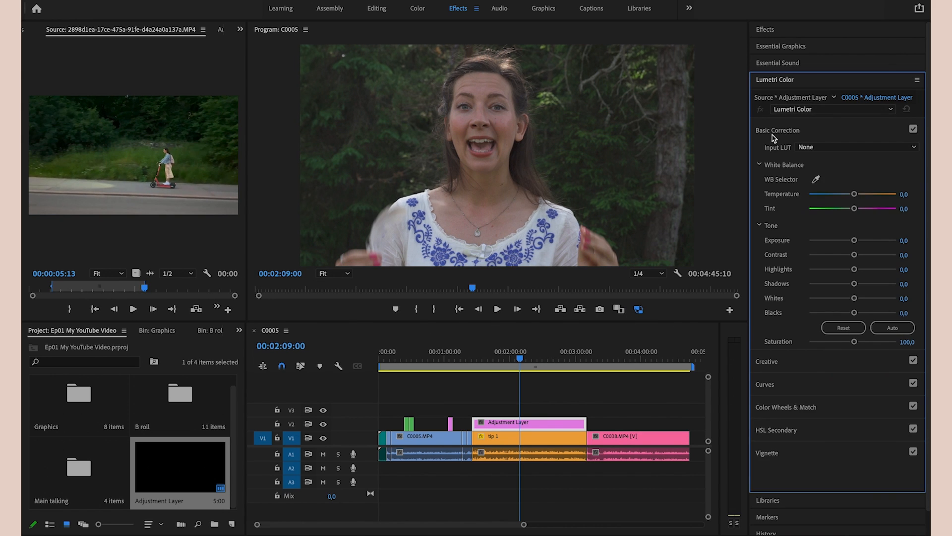
pyautogui.moveTo(854, 240); pyautogui.dragTo(857, 241)
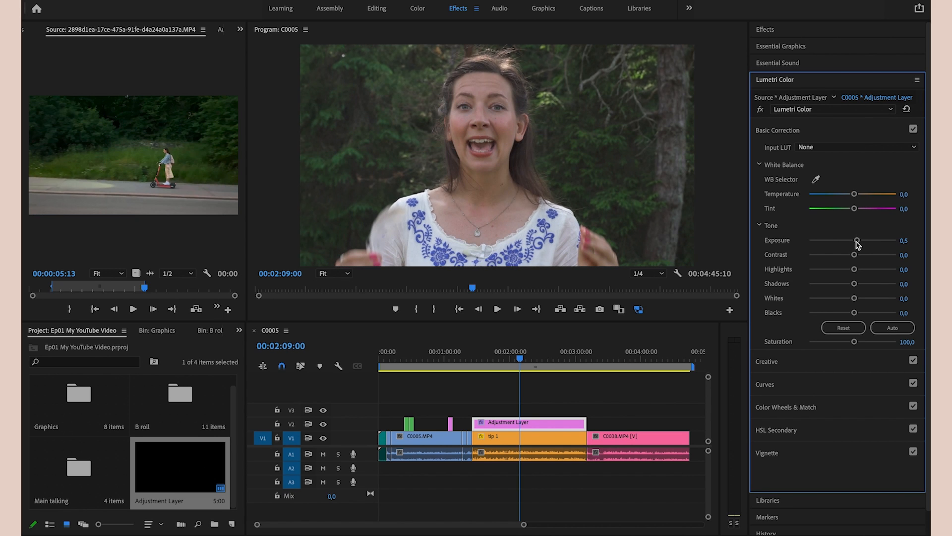
pyautogui.moveTo(855, 197); pyautogui.dragTo(857, 196)
# Extend the adjustment layer on V2 to the end of the C0038.MP4 clip and move the playhead to 00:02:35:13
pyautogui.click(585, 423)
pyautogui.moveTo(585, 422); pyautogui.dragTo(688, 424)
pyautogui.moveTo(642, 362); pyautogui.dragTo(549, 366)
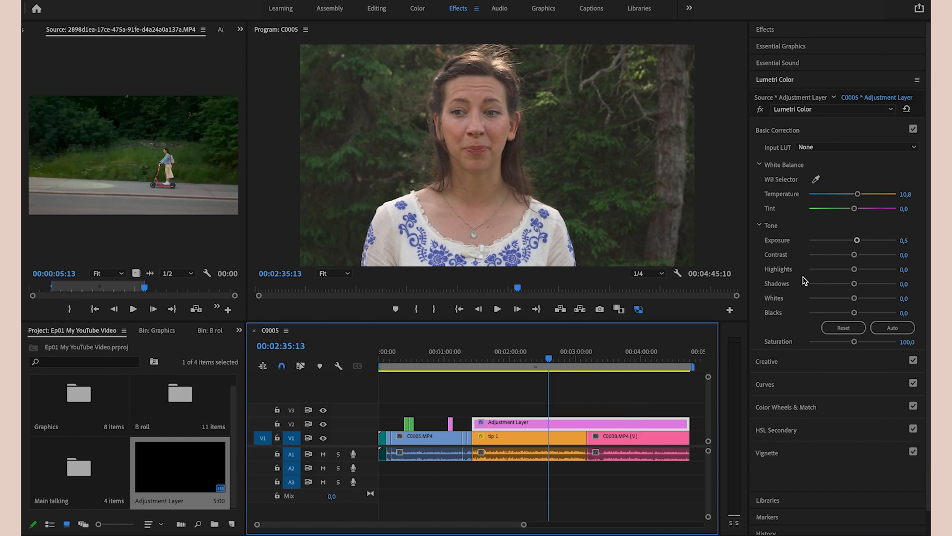
# Set the adjustment layer's exposure to 0.7, highlights to -13.4, whites to -17.2, blacks to -4.5 and saturation to 109.6
pyautogui.moveTo(857, 241); pyautogui.dragTo(858, 242)
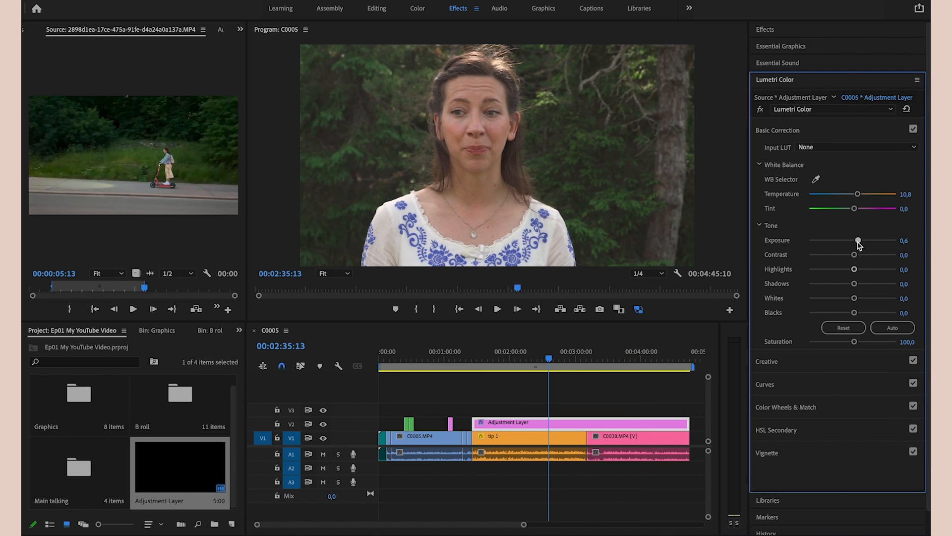
pyautogui.moveTo(854, 313); pyautogui.dragTo(851, 316)
pyautogui.moveTo(854, 342); pyautogui.dragTo(857, 342)
pyautogui.moveTo(859, 241); pyautogui.dragTo(861, 240)
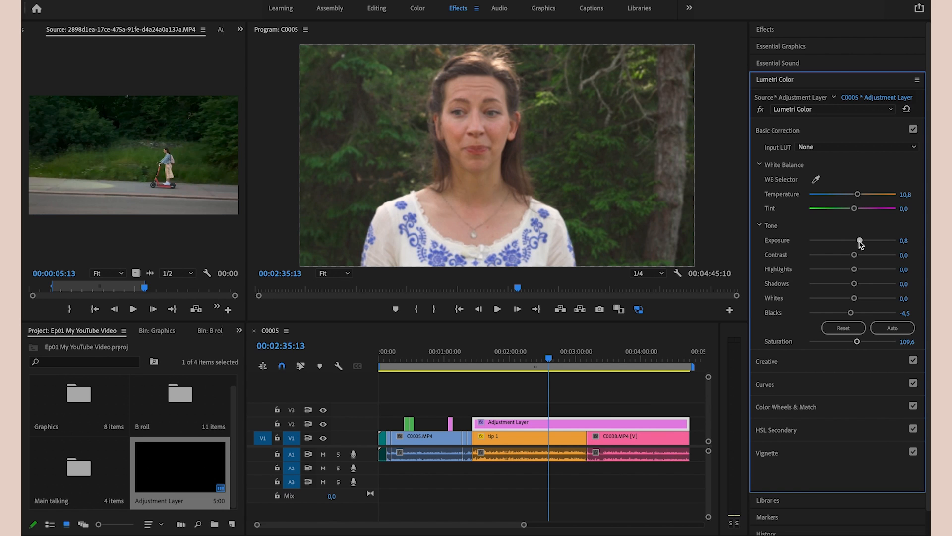
pyautogui.click(847, 269)
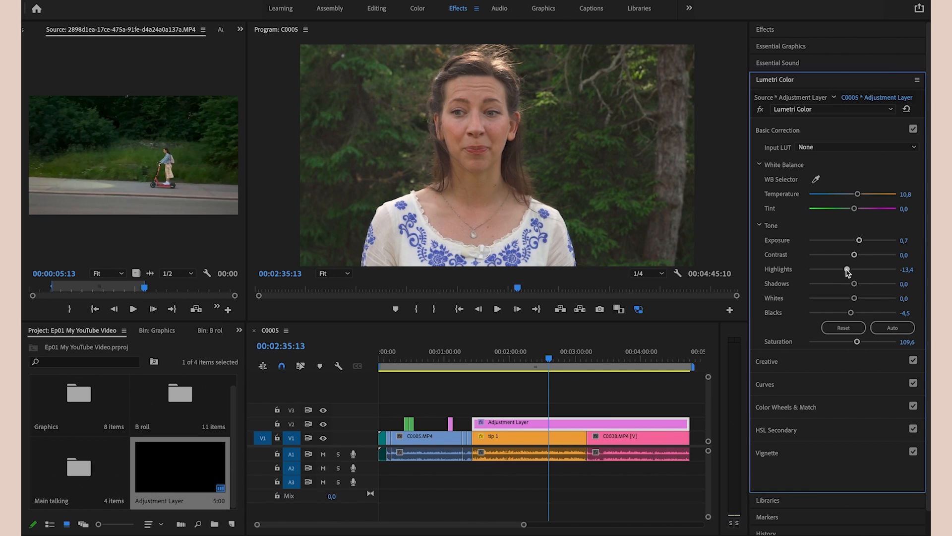
pyautogui.click(845, 298)
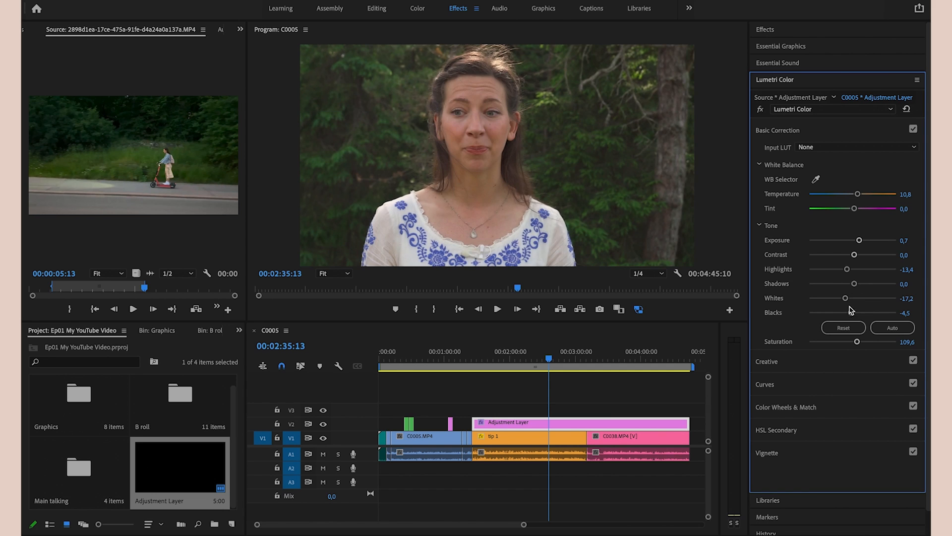
# Refine the adjustment layer's grade with exposure 0.9, temperature 14.6 and contrast 18.5, and fine-tune the blacks
pyautogui.moveTo(853, 314); pyautogui.dragTo(854, 314)
pyautogui.moveTo(860, 241); pyautogui.dragTo(861, 242)
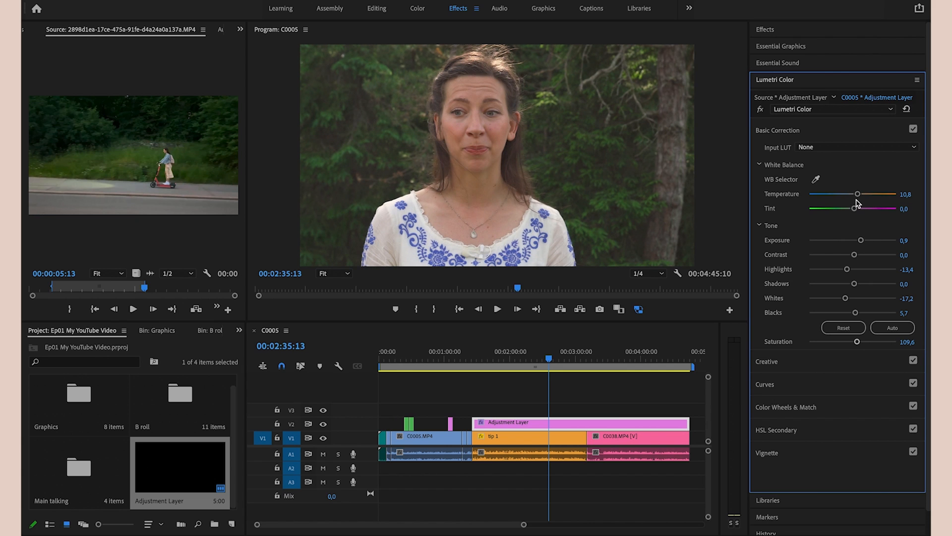
pyautogui.moveTo(858, 194); pyautogui.dragTo(861, 194)
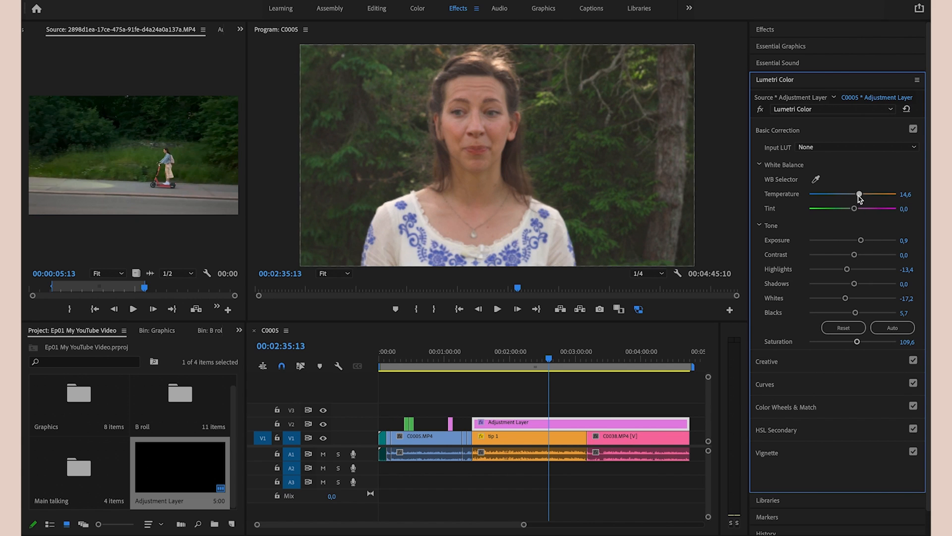
pyautogui.click(861, 255)
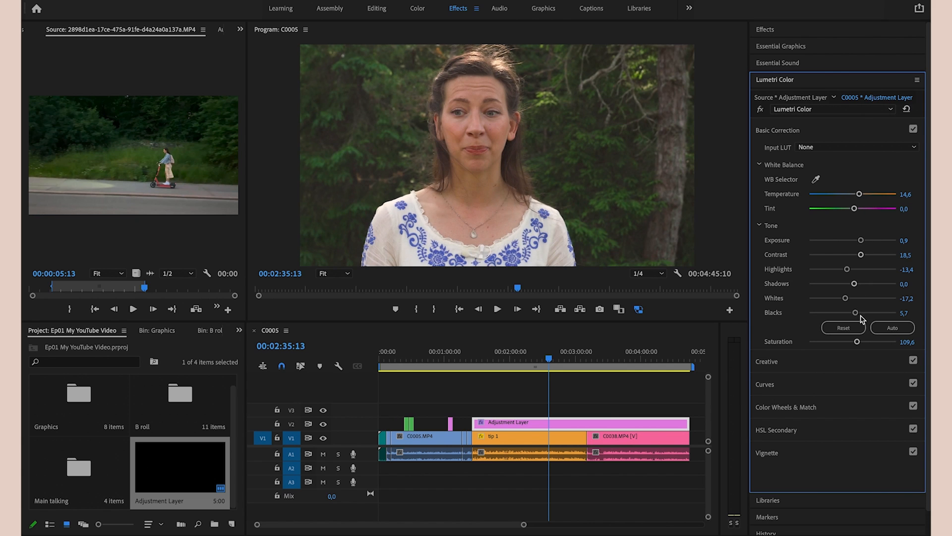
pyautogui.moveTo(855, 314); pyautogui.dragTo(851, 314)
pyautogui.moveTo(861, 240); pyautogui.dragTo(860, 240)
# Adjust the shadow tint in the adjustment layer's Creative color settings
pyautogui.click(811, 362)
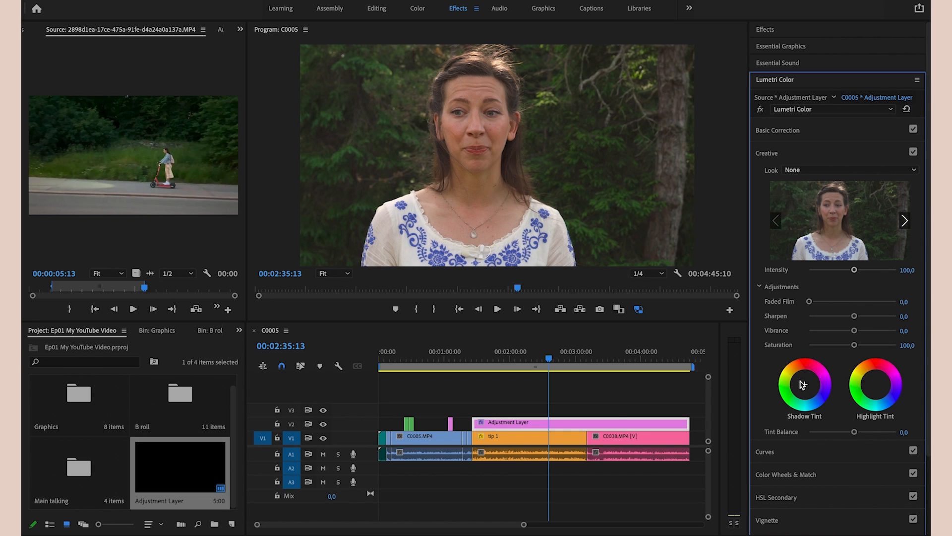
pyautogui.moveTo(804, 384); pyautogui.dragTo(800, 380)
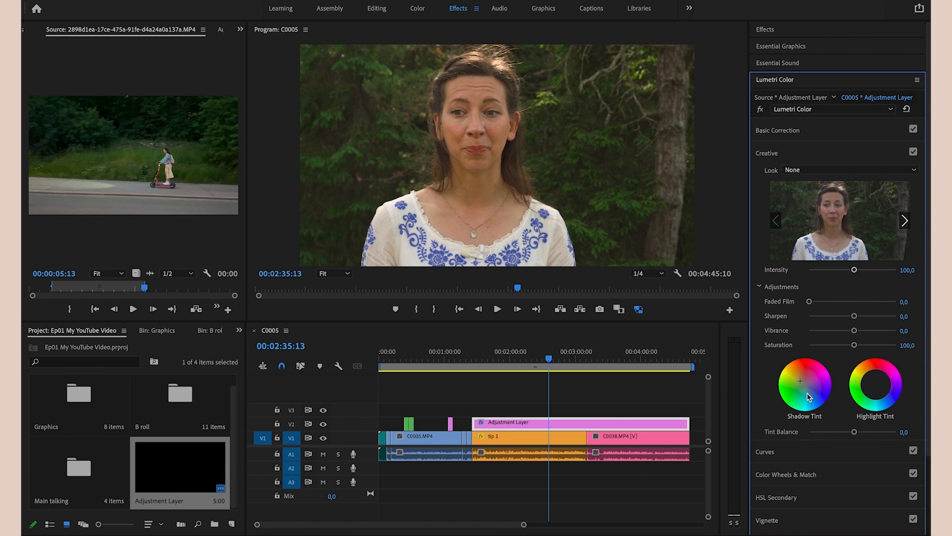
pyautogui.click(812, 391)
pyautogui.moveTo(812, 392); pyautogui.dragTo(800, 393)
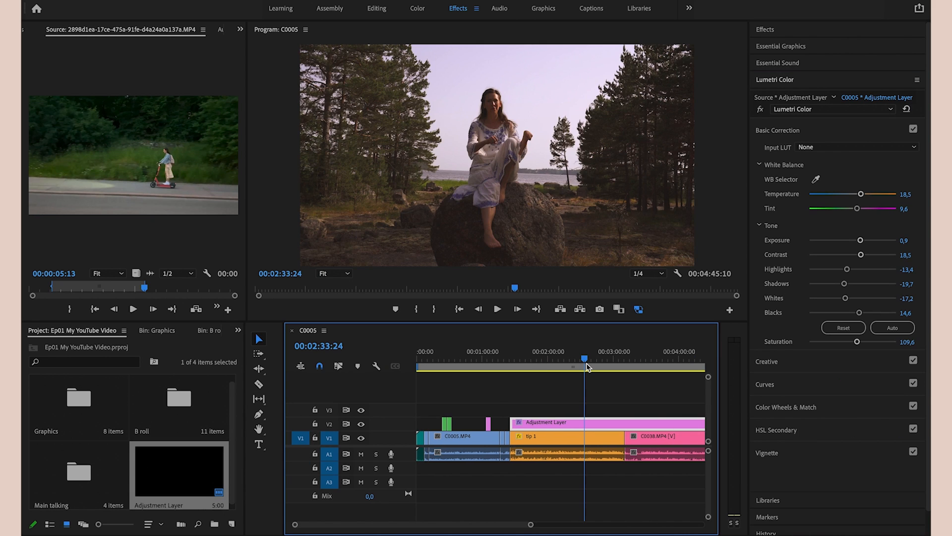
# Cut the adjustment layer at the start of C0038.MP4 with the Razor tool and select the part above that clip
pyautogui.click(606, 368)
pyautogui.moveTo(628, 371); pyautogui.dragTo(648, 373)
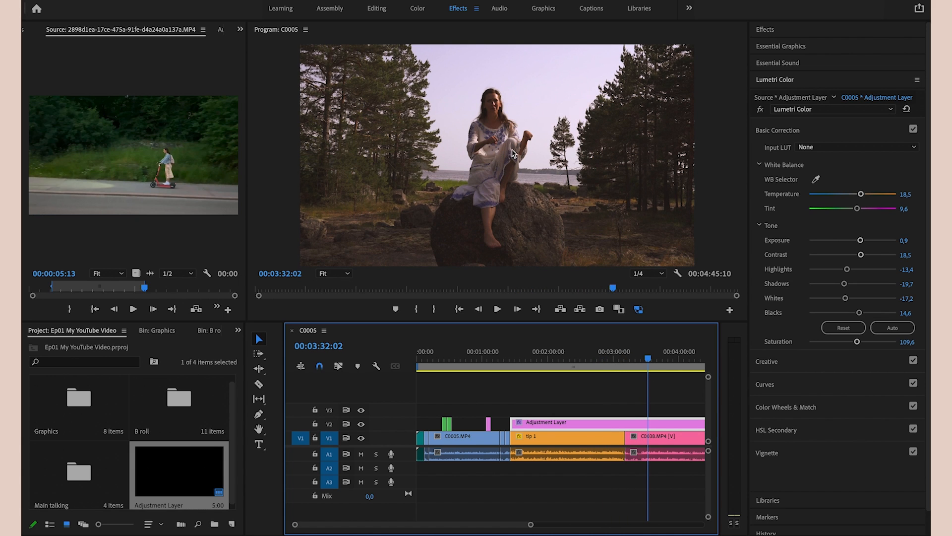
pyautogui.click(259, 384)
pyautogui.click(625, 425)
pyautogui.press('v')
pyautogui.click(597, 381)
pyautogui.click(665, 424)
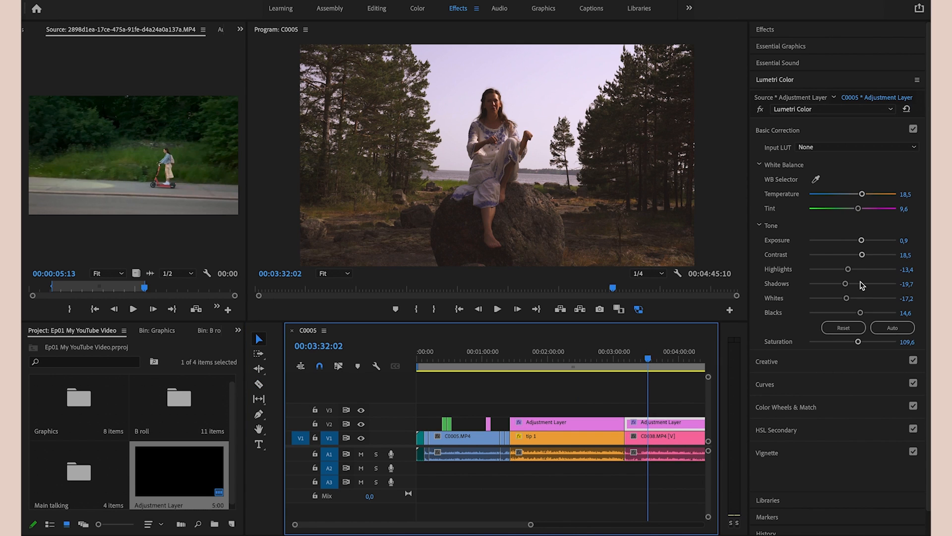
# Grade the adjustment layer above C0038.MP4 with temperature 9.6, exposure 1.4 and highlights -38.9, and lift its shadows
pyautogui.moveTo(860, 287); pyautogui.dragTo(853, 287)
pyautogui.moveTo(862, 240); pyautogui.dragTo(837, 272)
pyautogui.moveTo(861, 195); pyautogui.dragTo(857, 195)
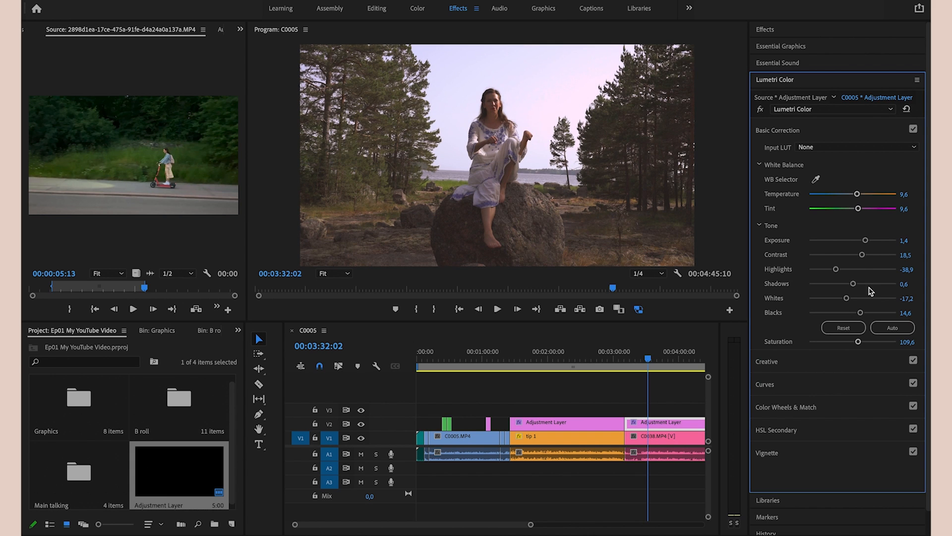
pyautogui.moveTo(854, 284); pyautogui.dragTo(857, 286)
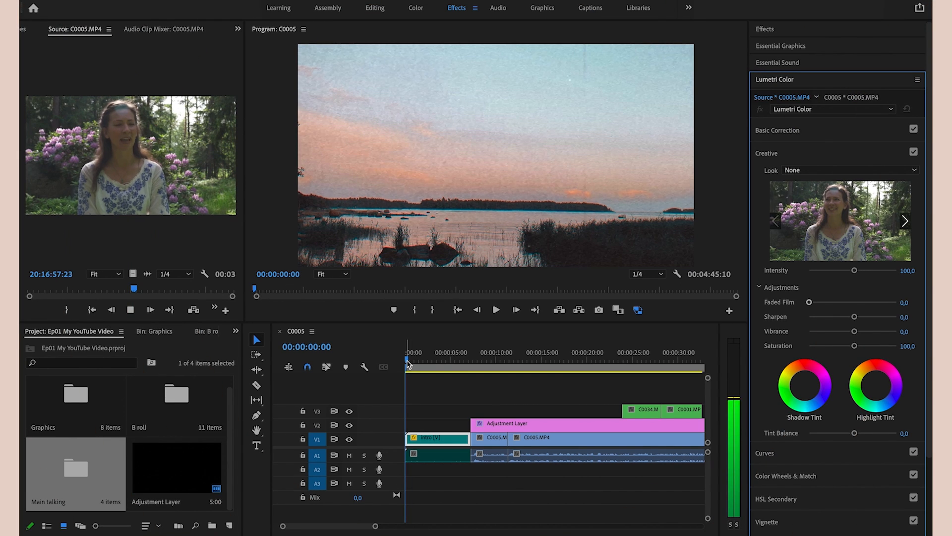
# Play the intro clip from the start of the sequence and return the playhead to 00:00:00:00
pyautogui.click(436, 397)
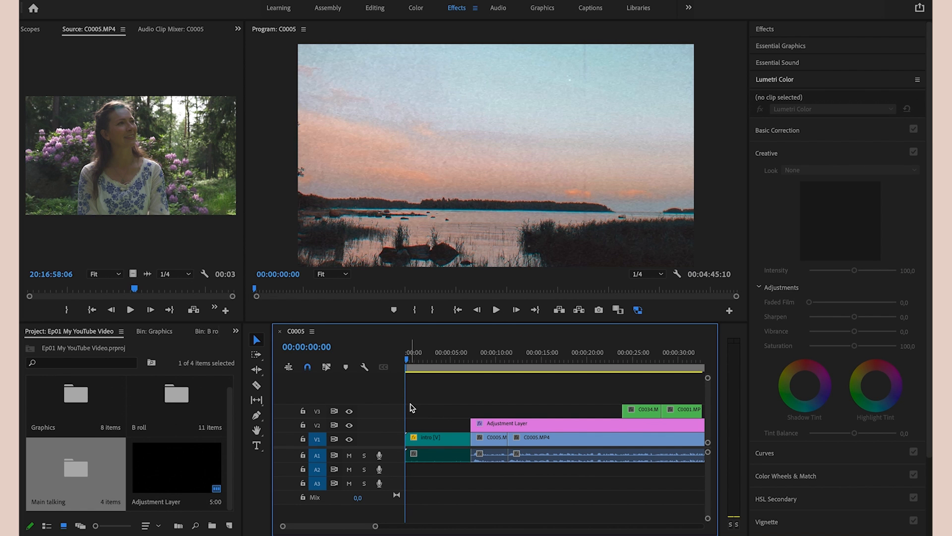
pyautogui.press('space')
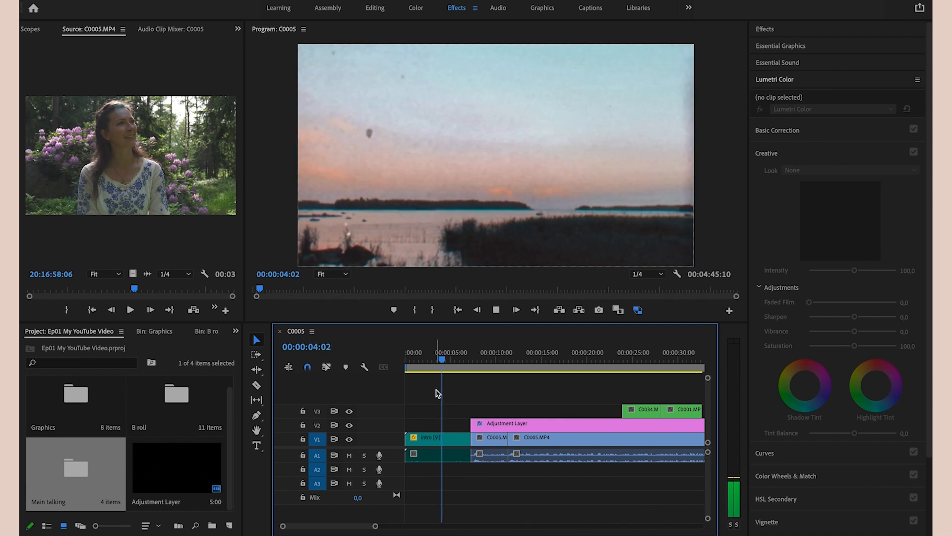
pyautogui.press('space')
pyautogui.moveTo(455, 359); pyautogui.dragTo(399, 361)
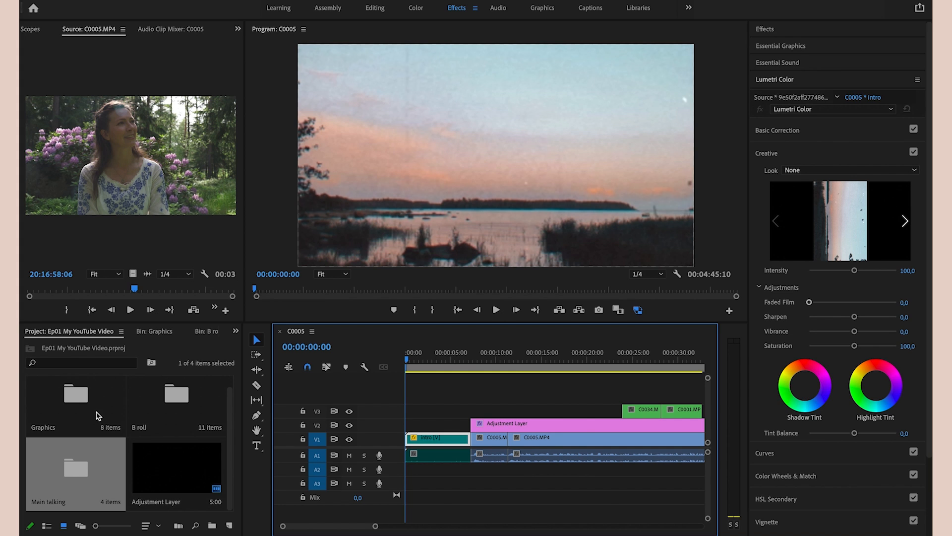
# Place the mockup title graphic "Things that have brought me joy" from the Graphics bin on V3 at the sequence start and play it
pyautogui.doubleClick(98, 415)
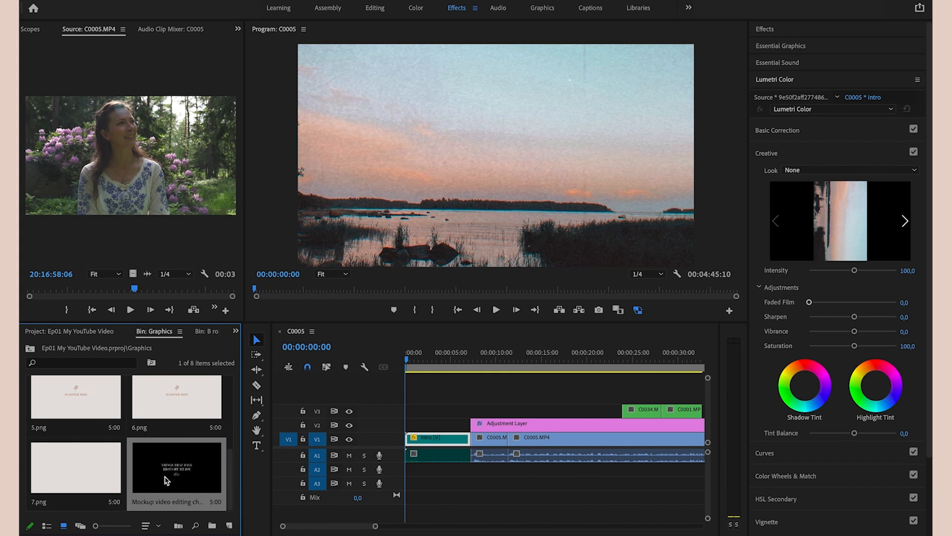
pyautogui.moveTo(174, 474); pyautogui.dragTo(396, 412)
pyautogui.click(410, 354)
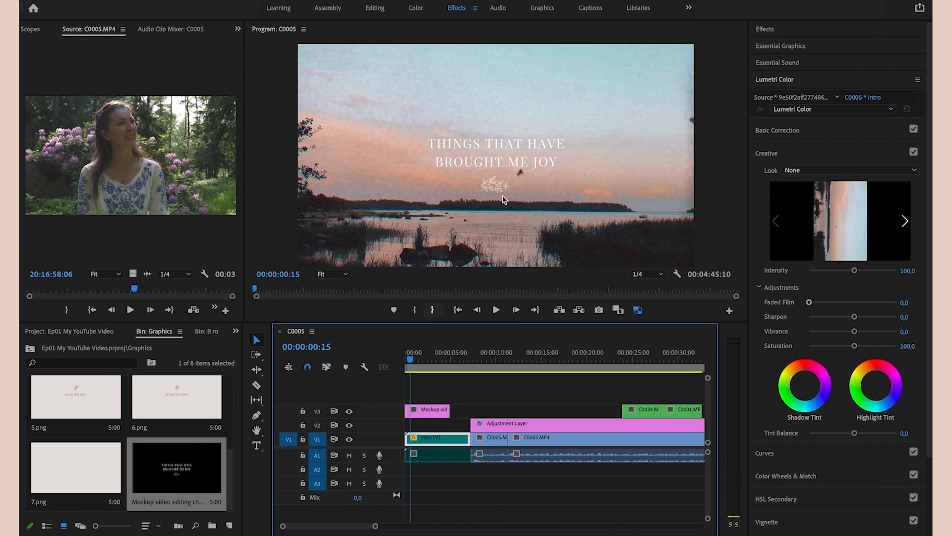
pyautogui.click(400, 364)
pyautogui.press('space')
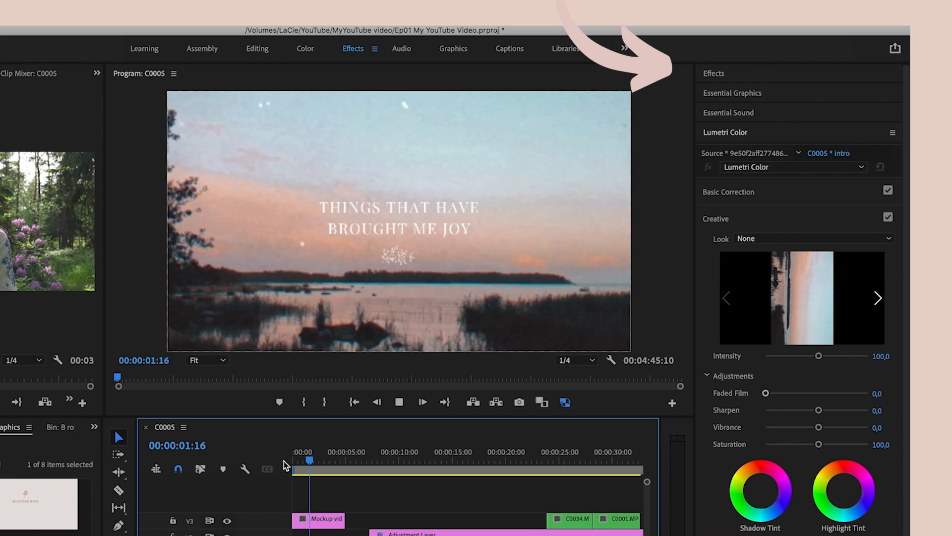
pyautogui.press('space')
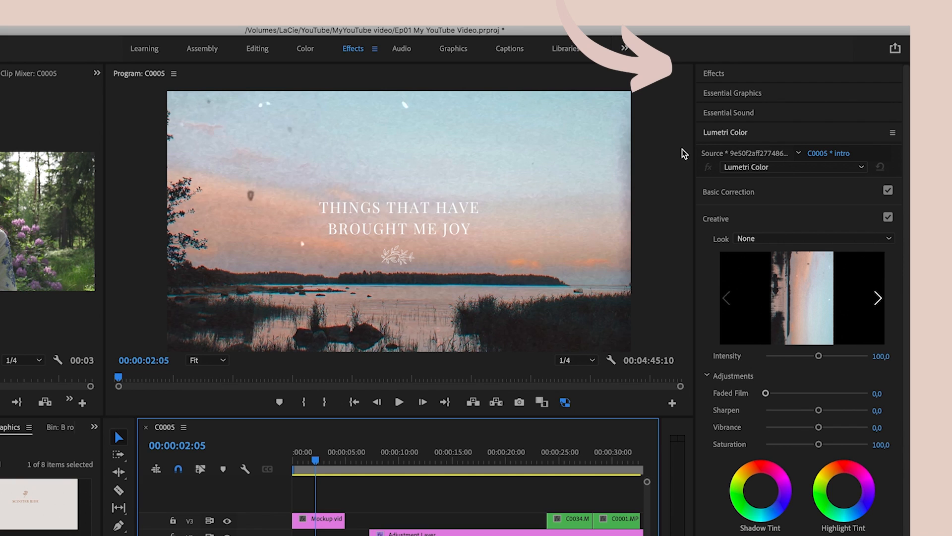
# Apply the Cross Dissolve video transition to the start of the title graphic on V3 and play it back
pyautogui.click(726, 75)
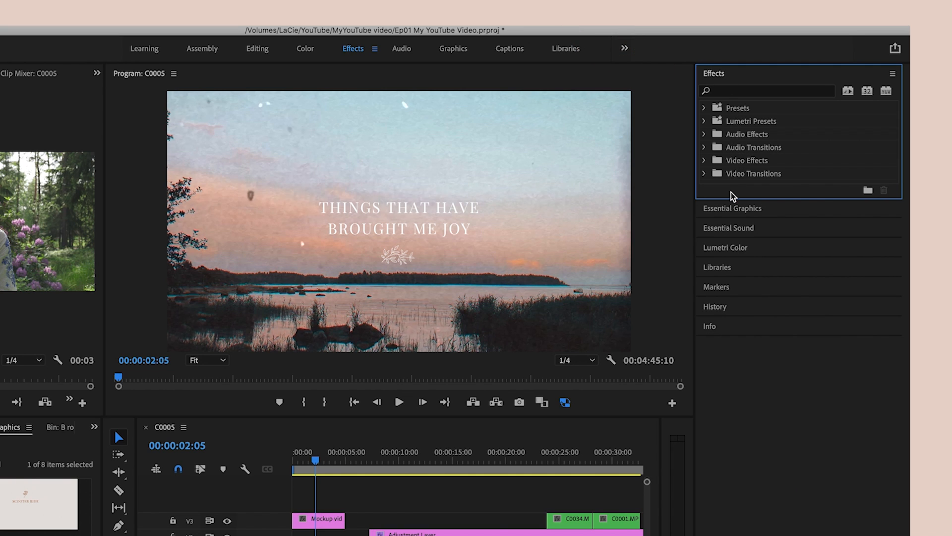
pyautogui.click(705, 174)
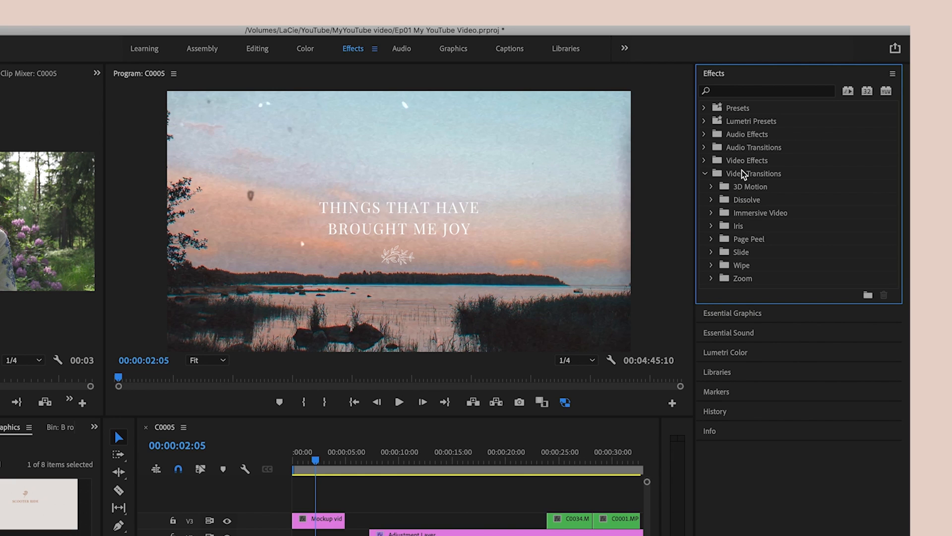
pyautogui.click(712, 200)
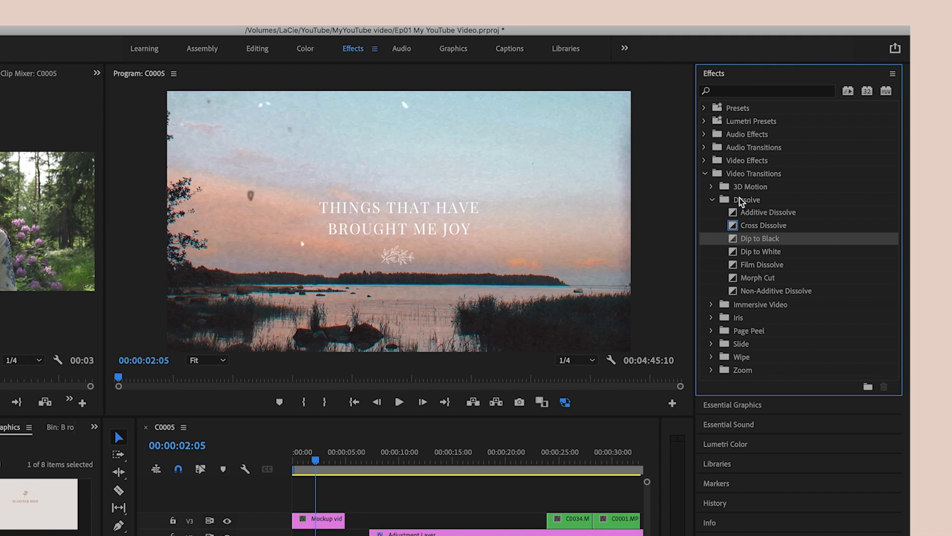
pyautogui.click(763, 225)
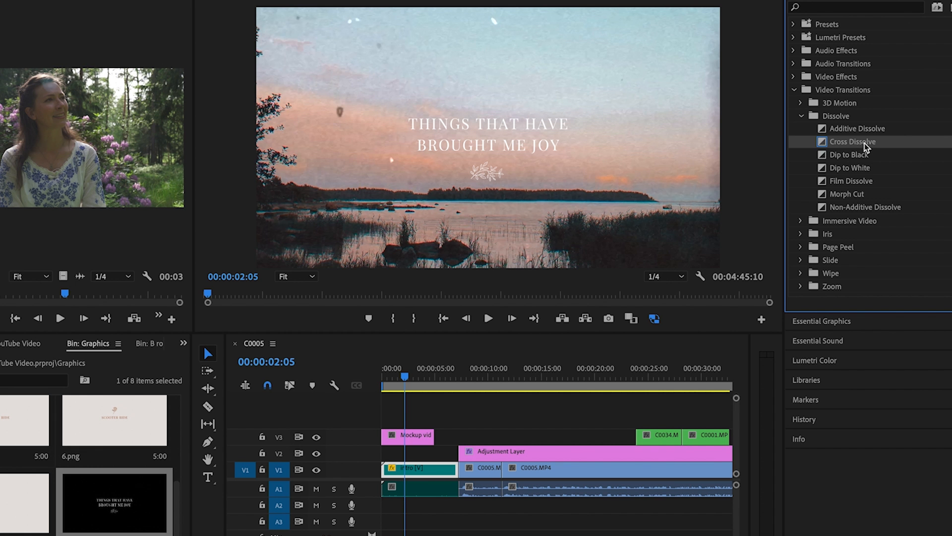
pyautogui.moveTo(866, 145); pyautogui.dragTo(386, 435)
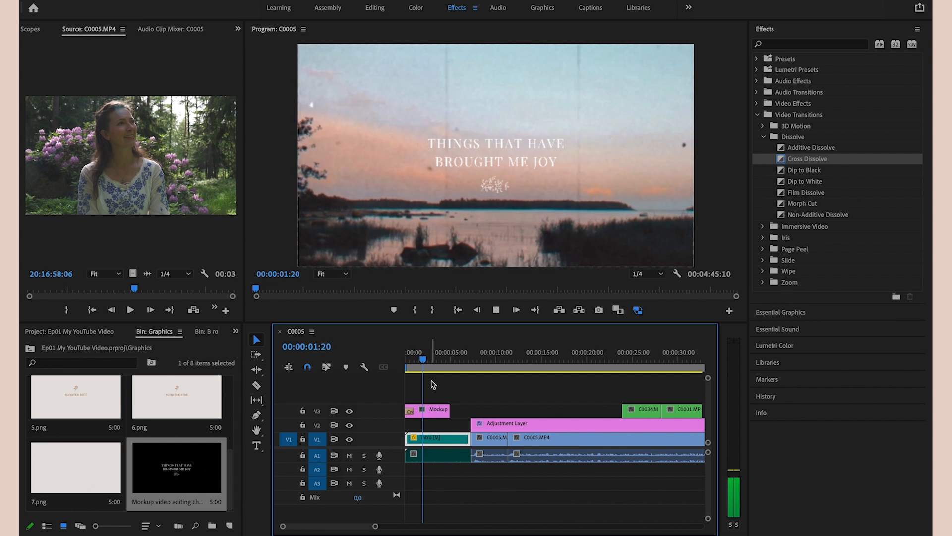
pyautogui.press('space')
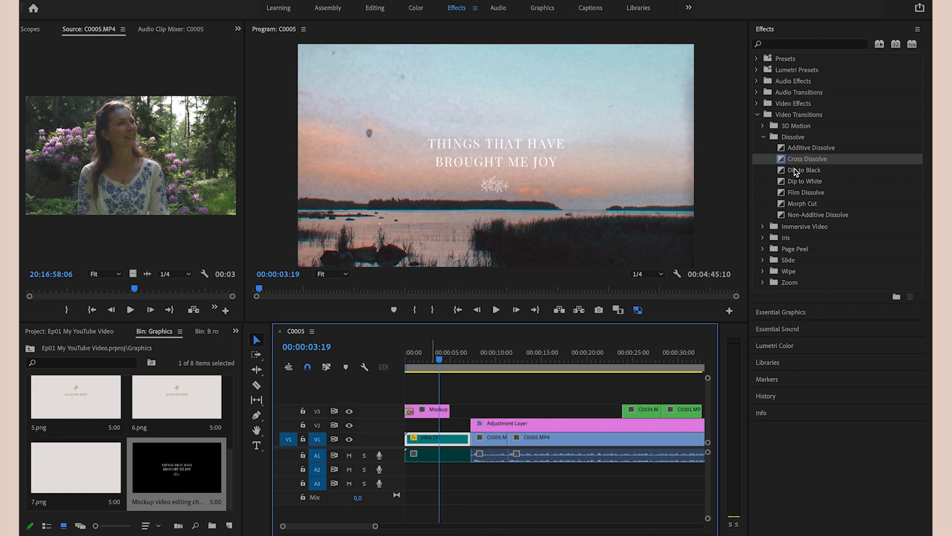
# Apply a Cross Dissolve to the end of the title graphic and play the intro from 00:00:00:00 into the first talking clip
pyautogui.moveTo(803, 161); pyautogui.dragTo(448, 412)
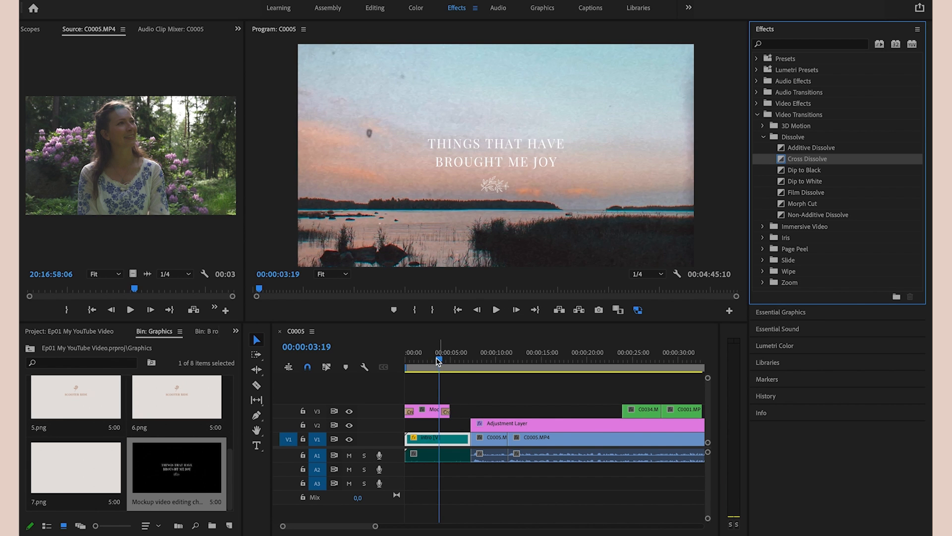
pyautogui.click(404, 360)
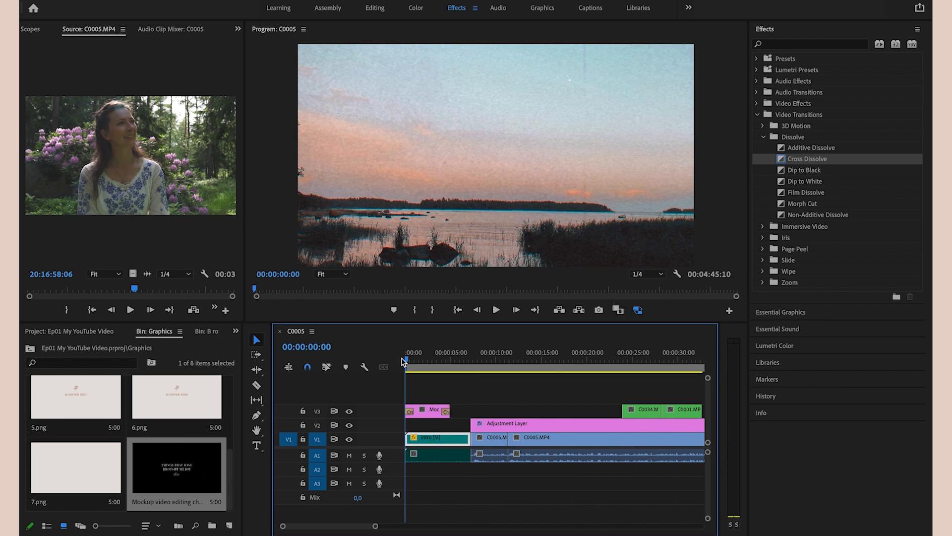
pyautogui.press('space')
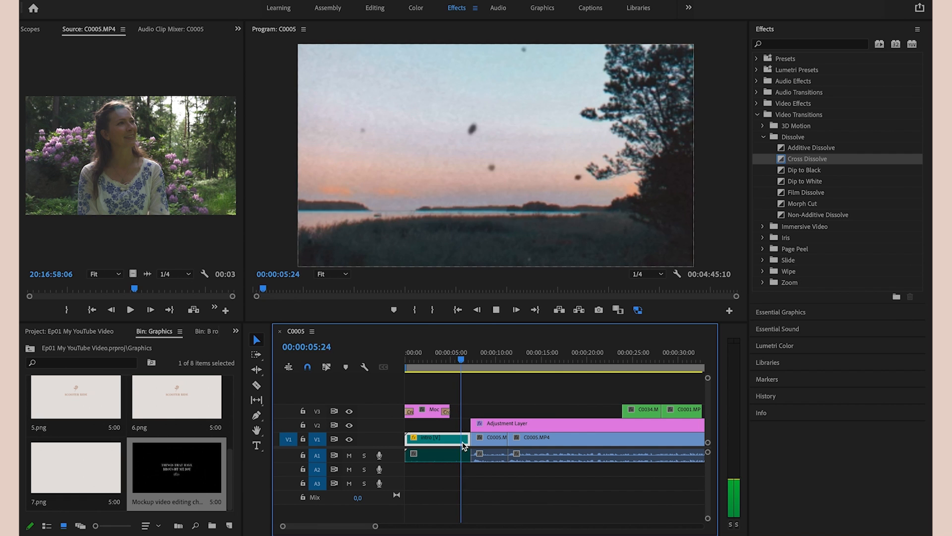
pyautogui.press('space')
pyautogui.press('space')
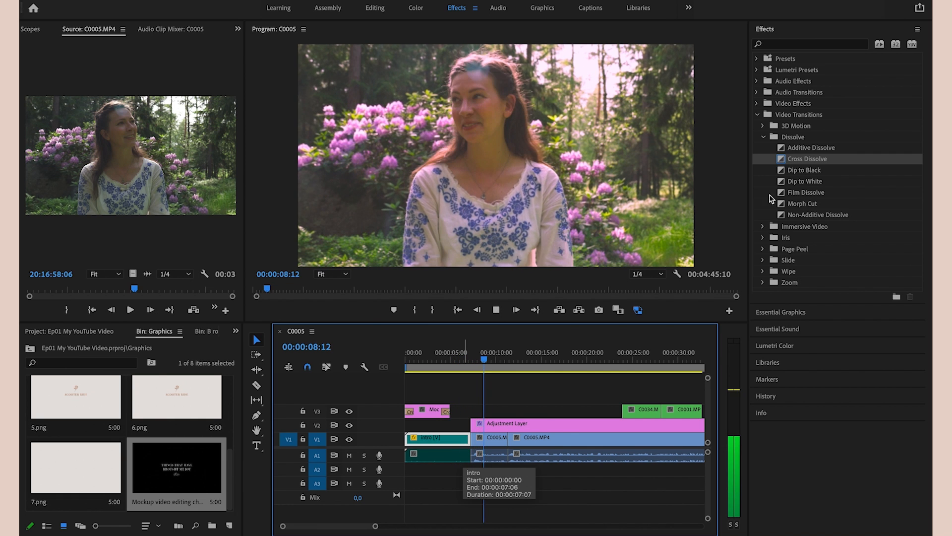
pyautogui.press('space')
# Apply the Dip to Black transition at the cut between the intro and the first C0005.MP4 clip on V1
pyautogui.click(800, 172)
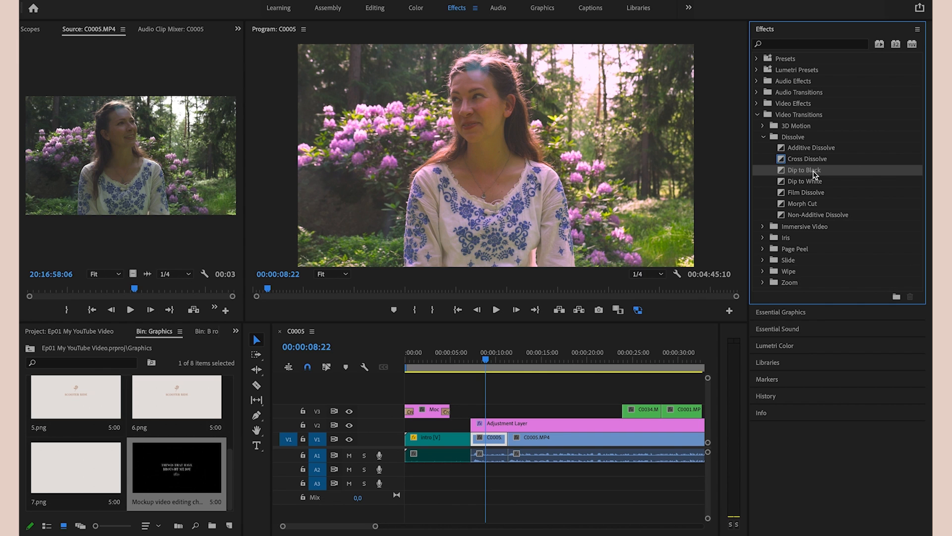
pyautogui.moveTo(813, 175); pyautogui.dragTo(507, 365)
pyautogui.click(465, 368)
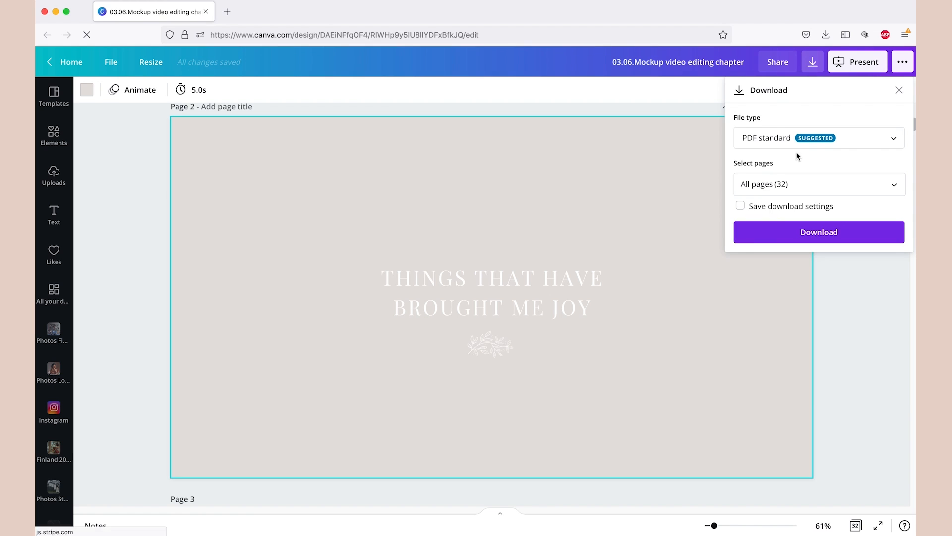
# In Canva, open the file type choices for downloading the "03.06.Mockup video editing chapter" design
pyautogui.click(877, 144)
pyautogui.click(810, 92)
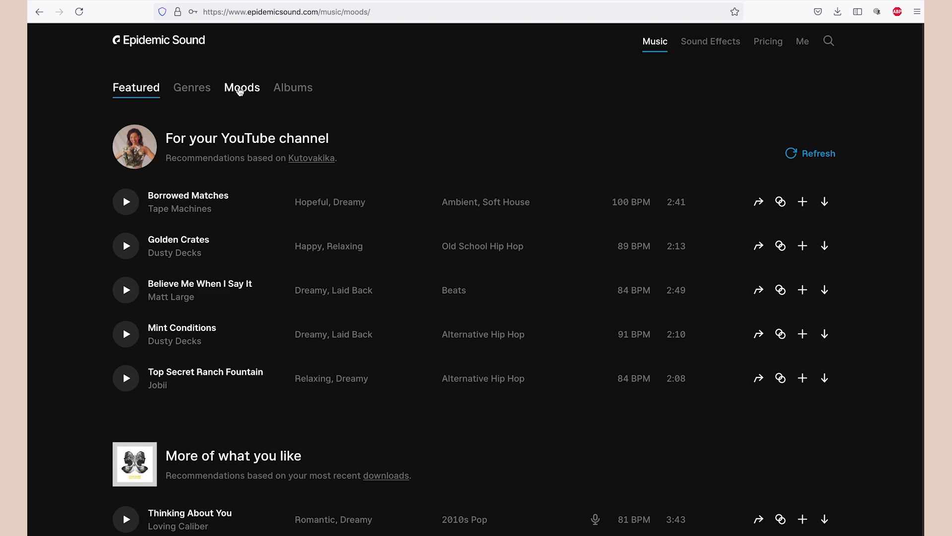
# In Epidemic Sound, browse the Quirky mood tracks, trying the Funny filter and replacing it with Hopeful
pyautogui.click(242, 88)
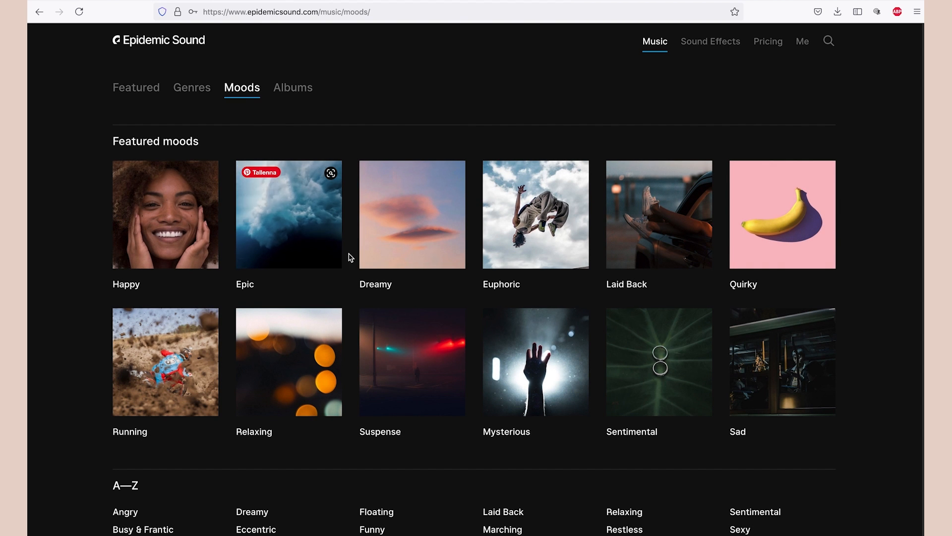
pyautogui.click(750, 248)
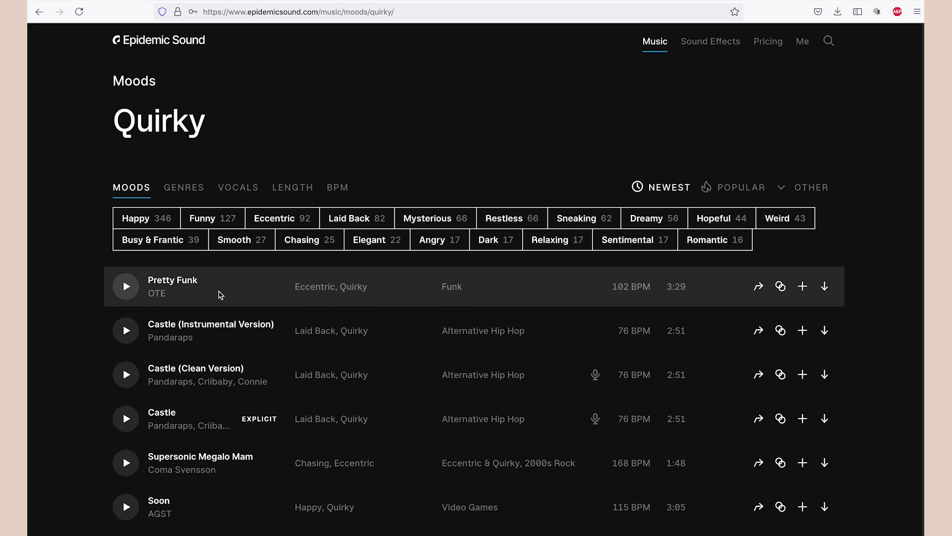
pyautogui.click(214, 220)
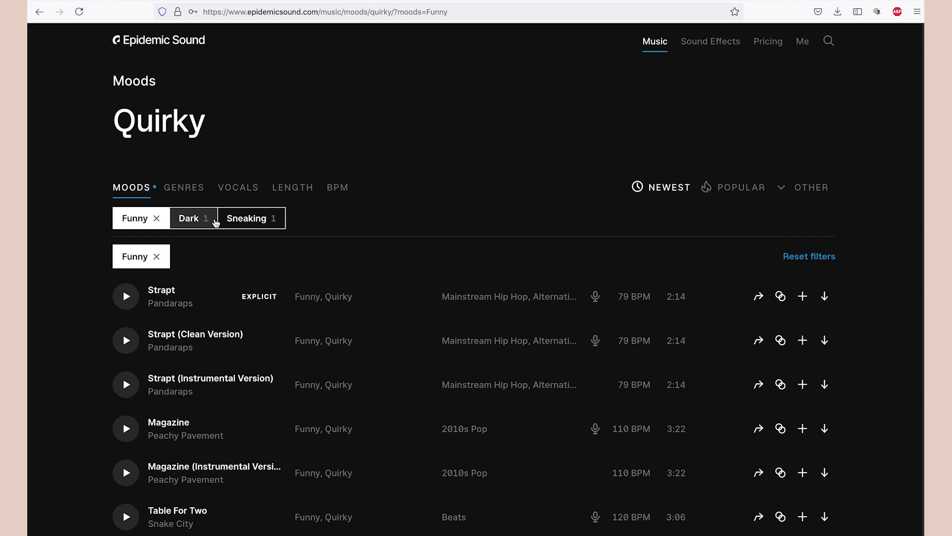
pyautogui.click(156, 256)
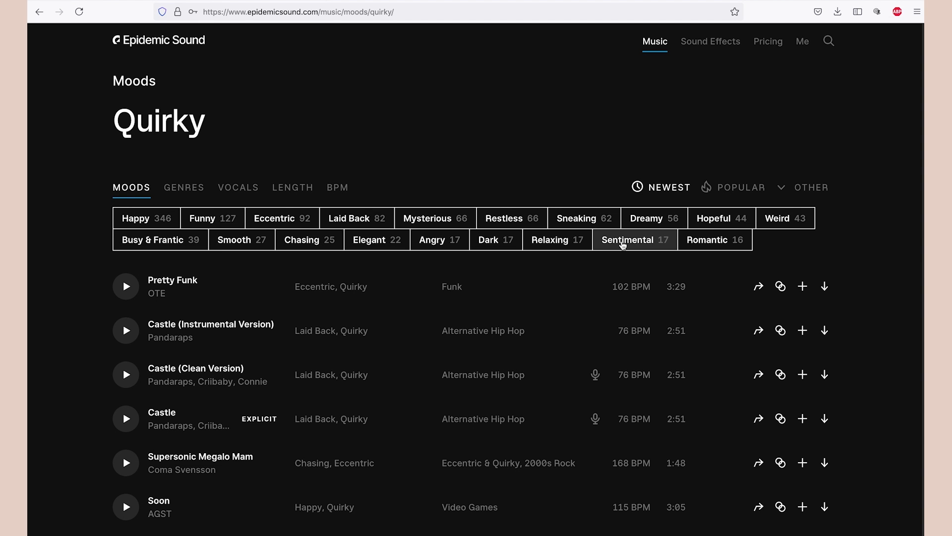
pyautogui.click(701, 218)
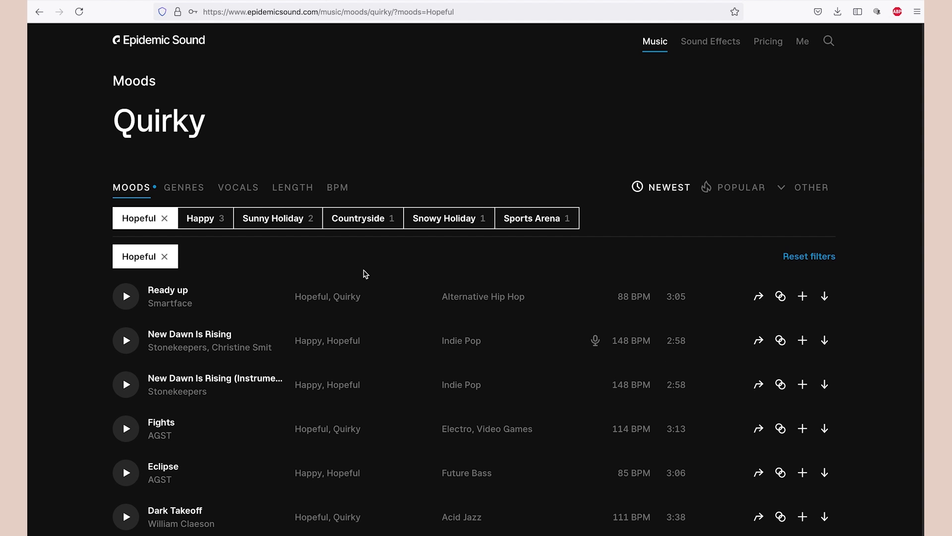
pyautogui.scroll(-7, 199, 288)
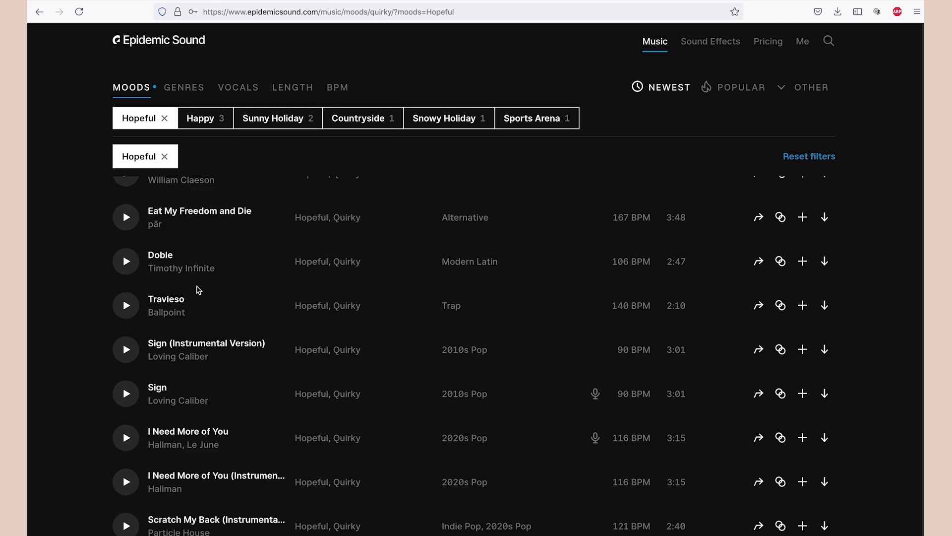
pyautogui.scroll(-4, 199, 290)
pyautogui.scroll(-5, 272, 372)
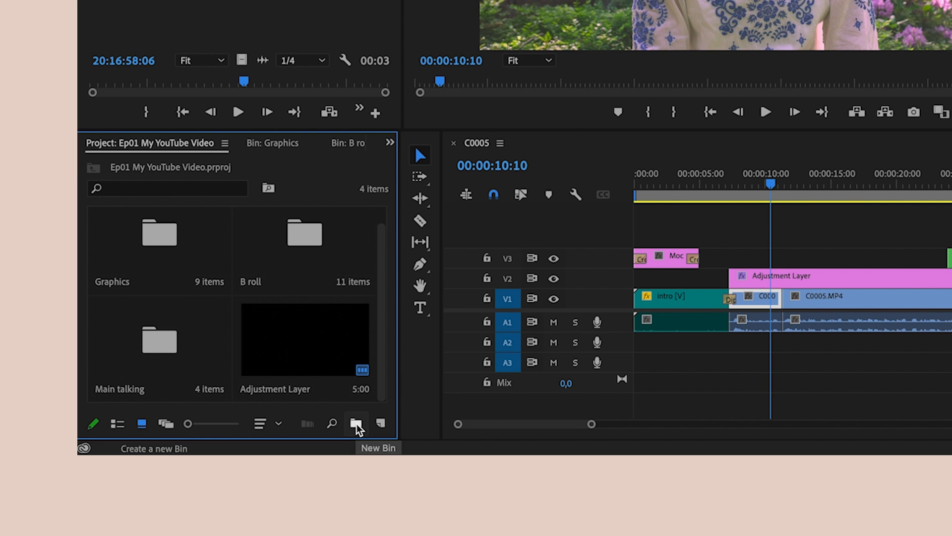
# In Premiere Pro, create a bin named Music in the project and import Scootaloo.mp3 into it
pyautogui.click(357, 425)
pyautogui.write('M')
pyautogui.press('Return')
pyautogui.doubleClick(198, 347)
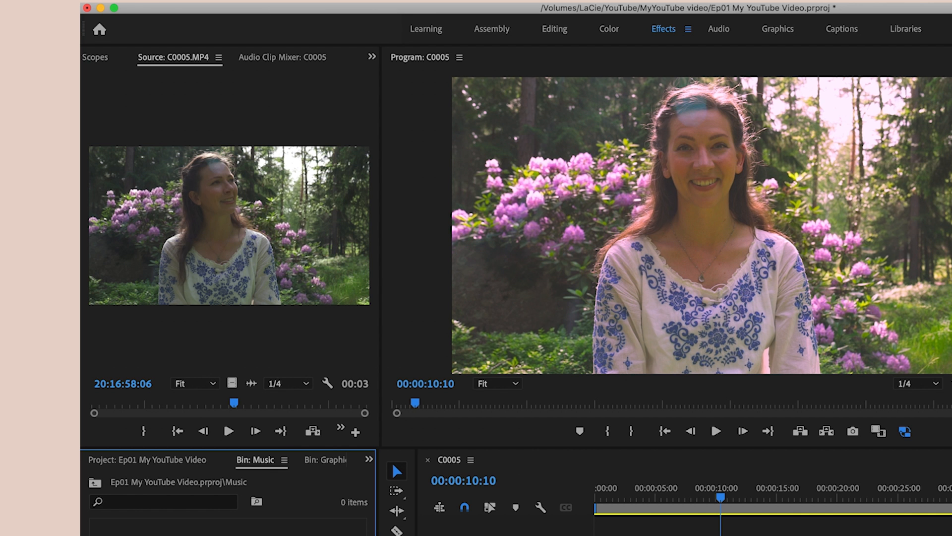
pyautogui.click(193, 1)
pyautogui.click(234, 367)
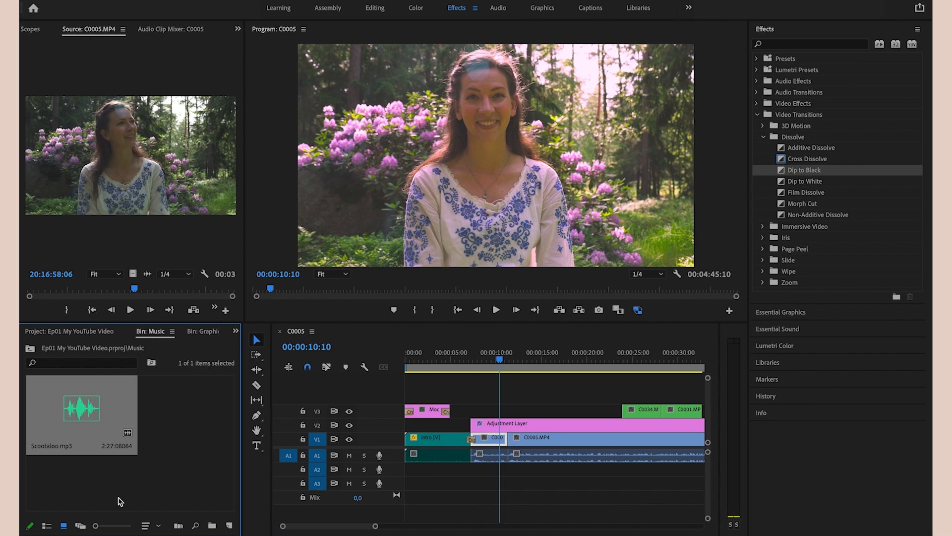
# Place Scootaloo.mp3 on A2 at the start of the sequence and play the intro from 00:00:00:00 with the music
pyautogui.moveTo(78, 410); pyautogui.dragTo(412, 472)
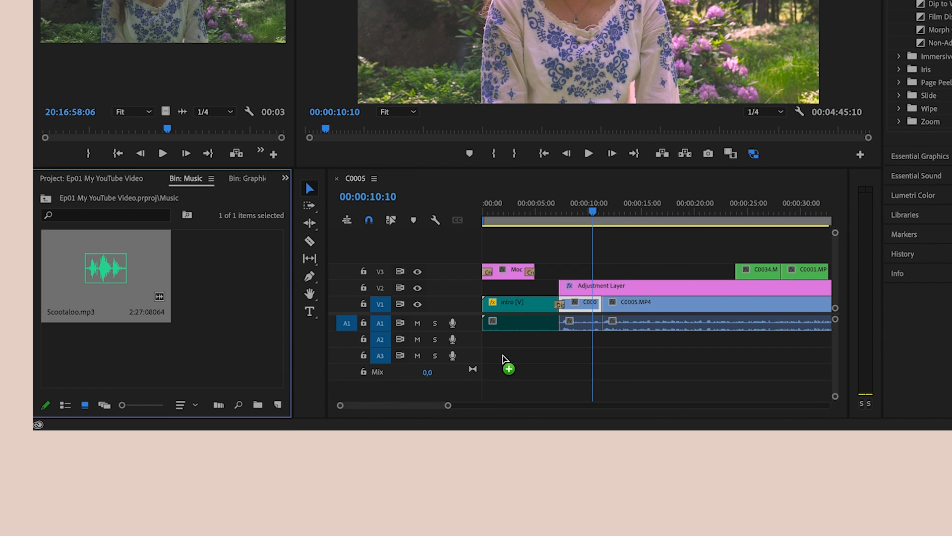
pyautogui.moveTo(494, 345); pyautogui.dragTo(483, 341)
pyautogui.moveTo(488, 210); pyautogui.dragTo(474, 211)
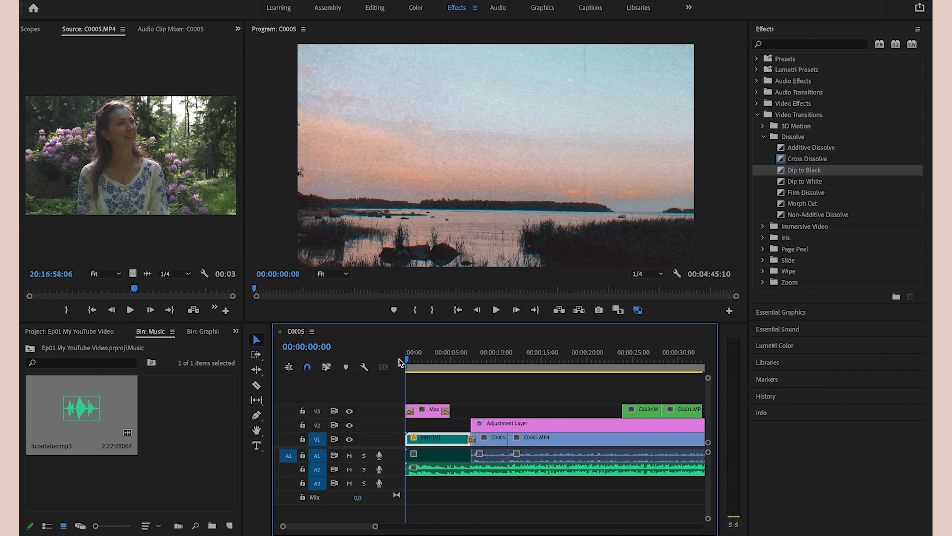
pyautogui.press('space')
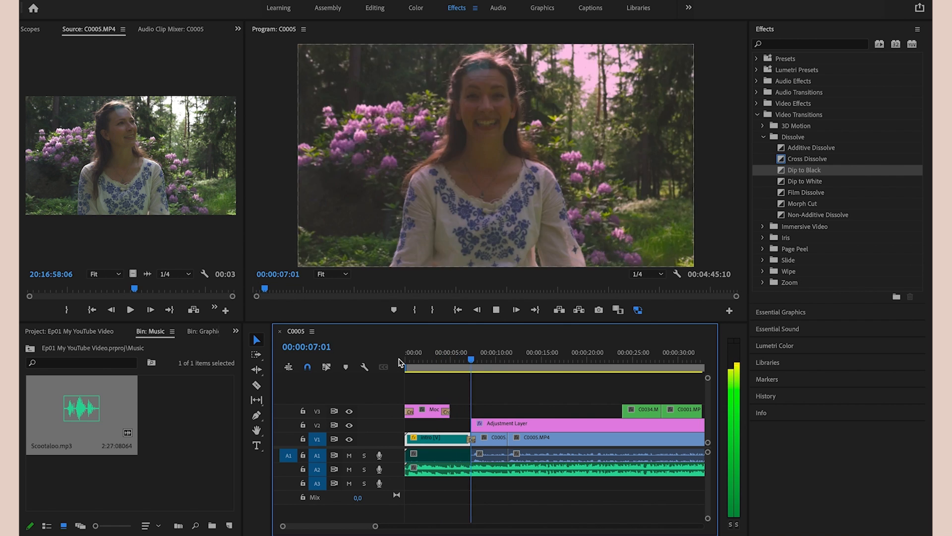
pyautogui.press('space')
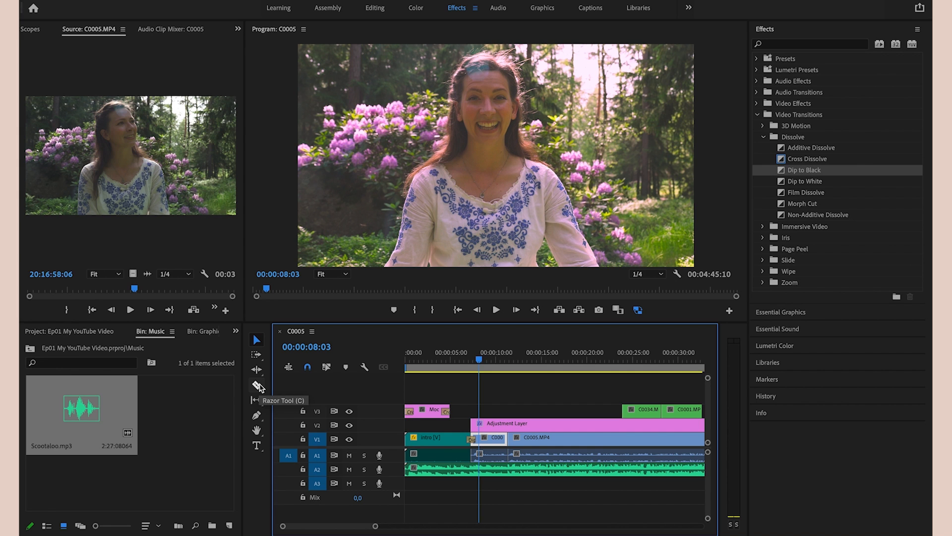
# Cut the music on A2 just after the intro, at 00:00:07:11, with the Razor tool and return to the Selection tool
pyautogui.click(257, 385)
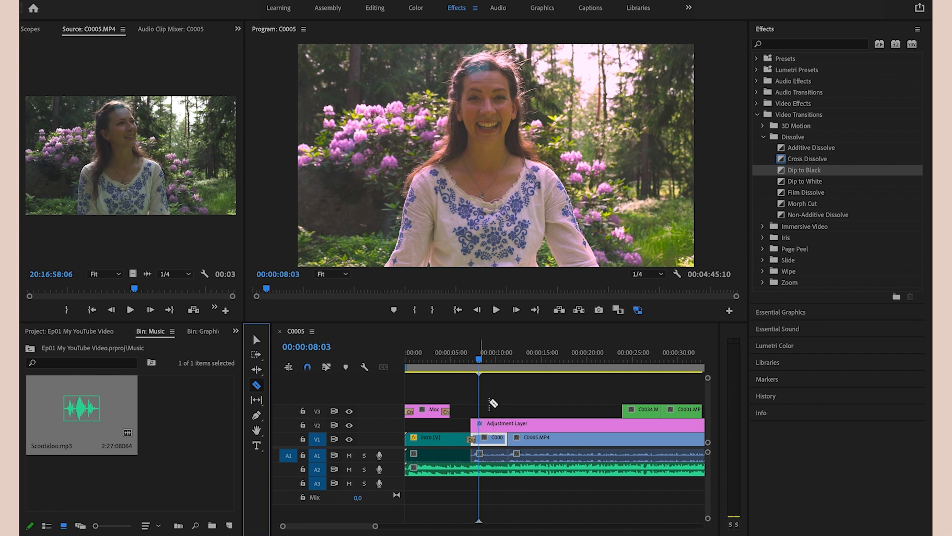
pyautogui.click(473, 360)
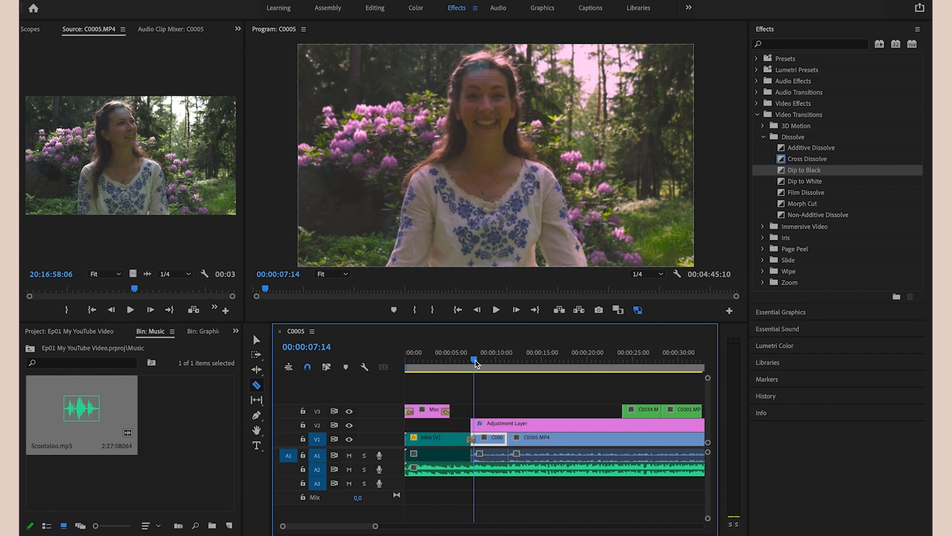
pyautogui.click(473, 472)
pyautogui.press('v')
# Set the gain of the A2 music clip after the intro to -30 dB and play the sequence to hear it
pyautogui.click(498, 474)
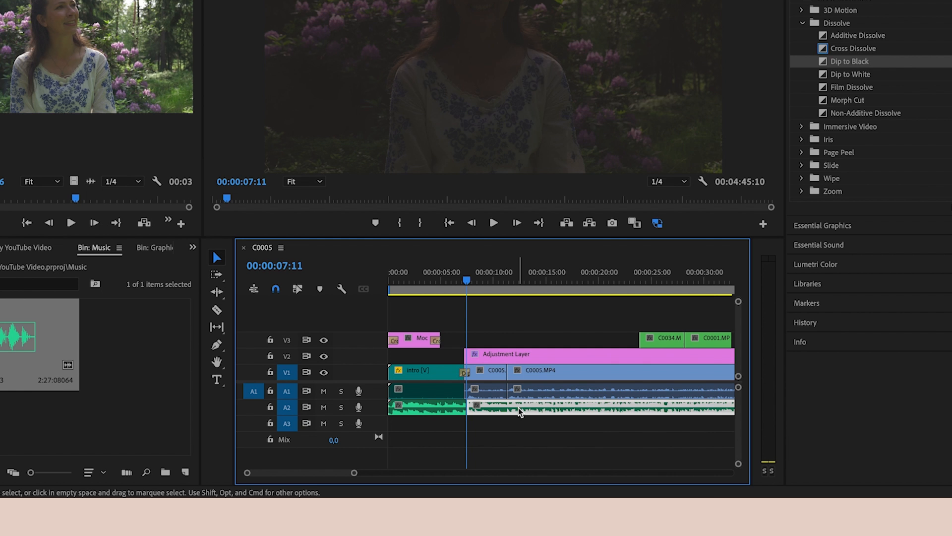
pyautogui.rightClick(518, 472)
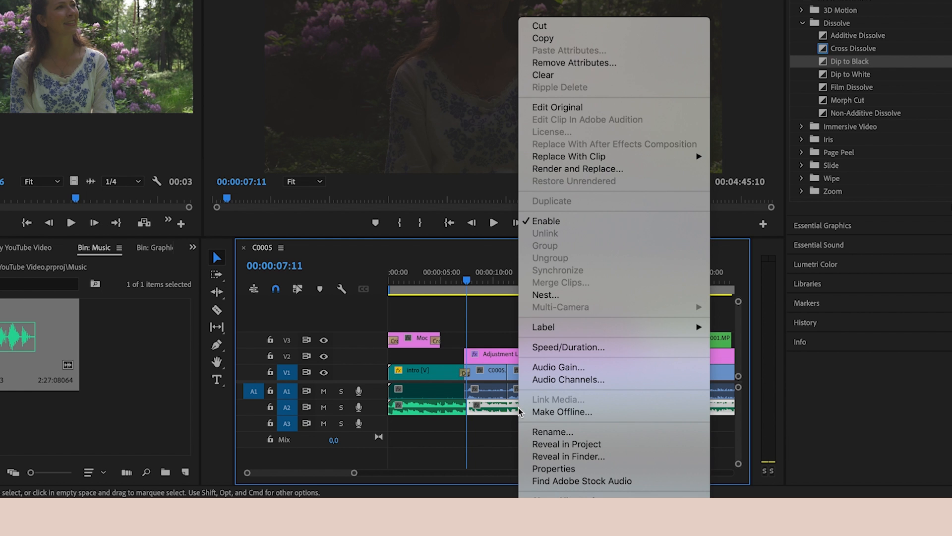
pyautogui.click(539, 368)
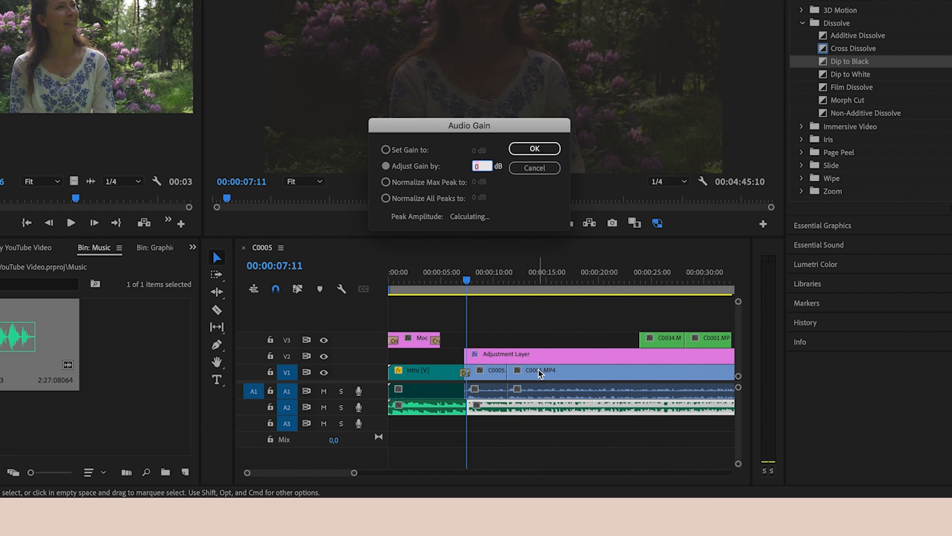
pyautogui.click(385, 149)
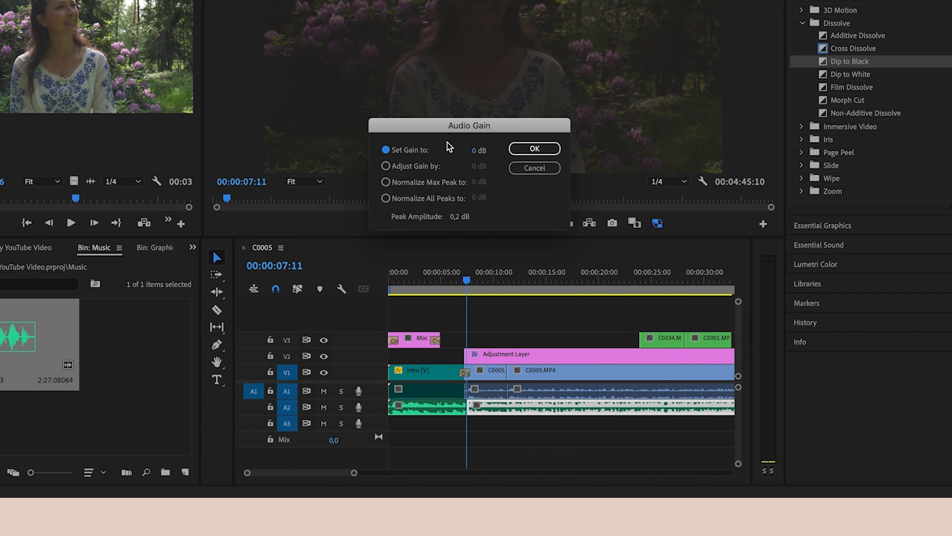
pyautogui.click(478, 150)
pyautogui.write('-30')
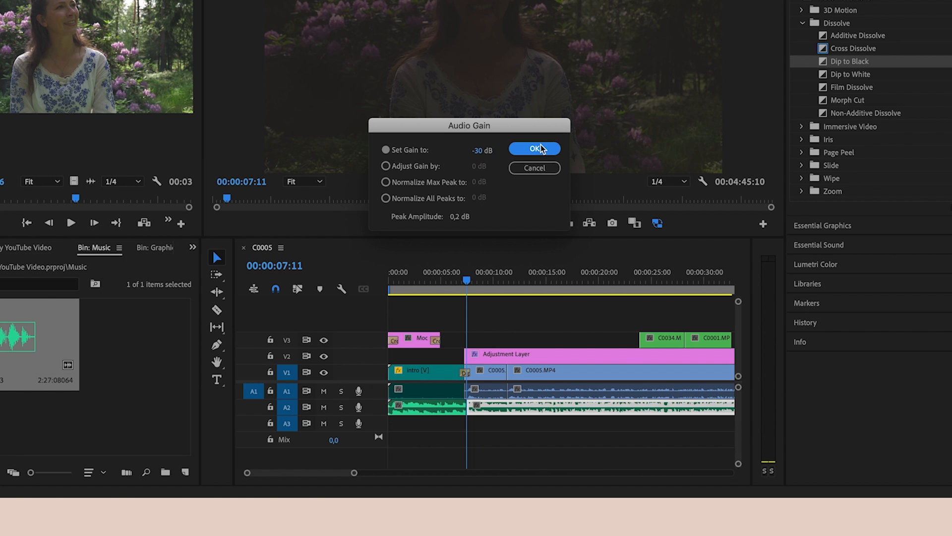
pyautogui.click(543, 149)
pyautogui.press('space')
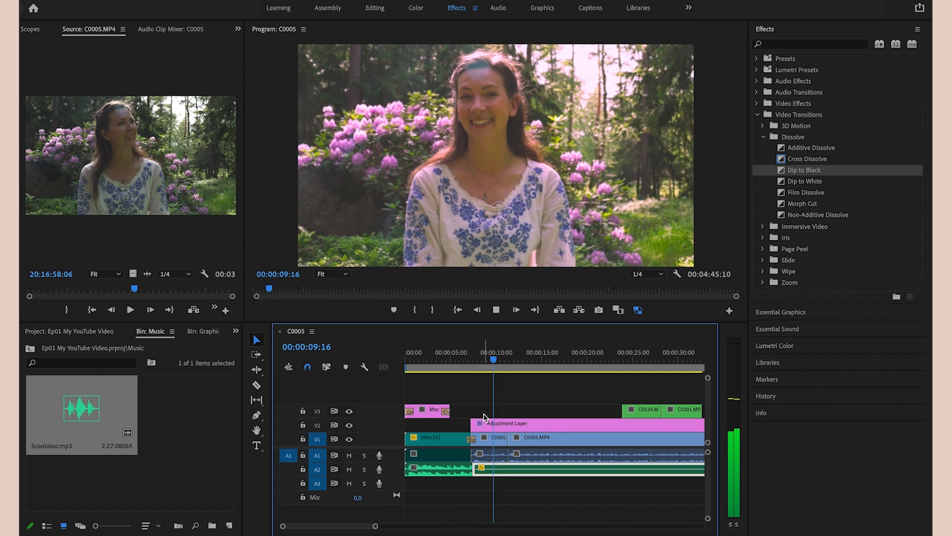
pyautogui.press('space')
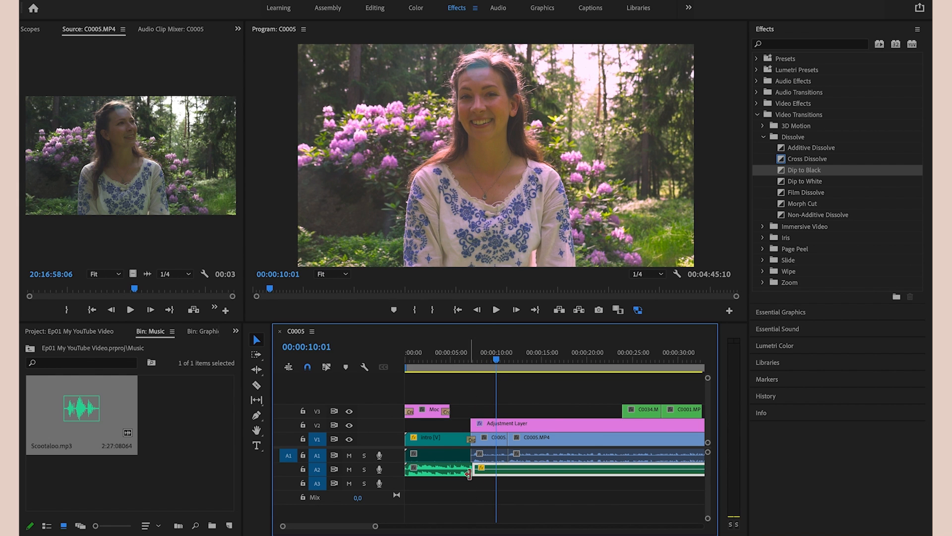
# Add an Exponential Fade at the music cut on A2, lengthen it, and play the fade from 00:00:05:06
pyautogui.moveTo(373, 526); pyautogui.dragTo(363, 526)
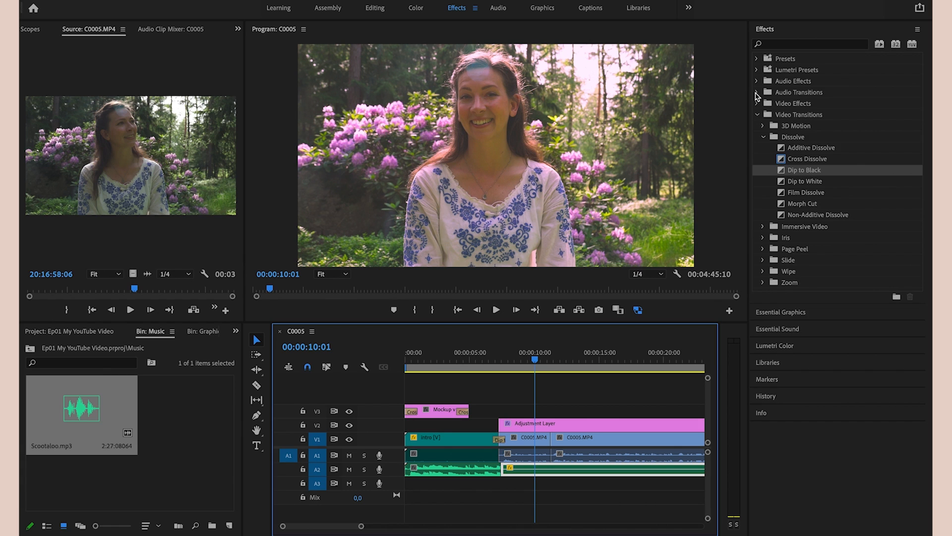
pyautogui.click(756, 92)
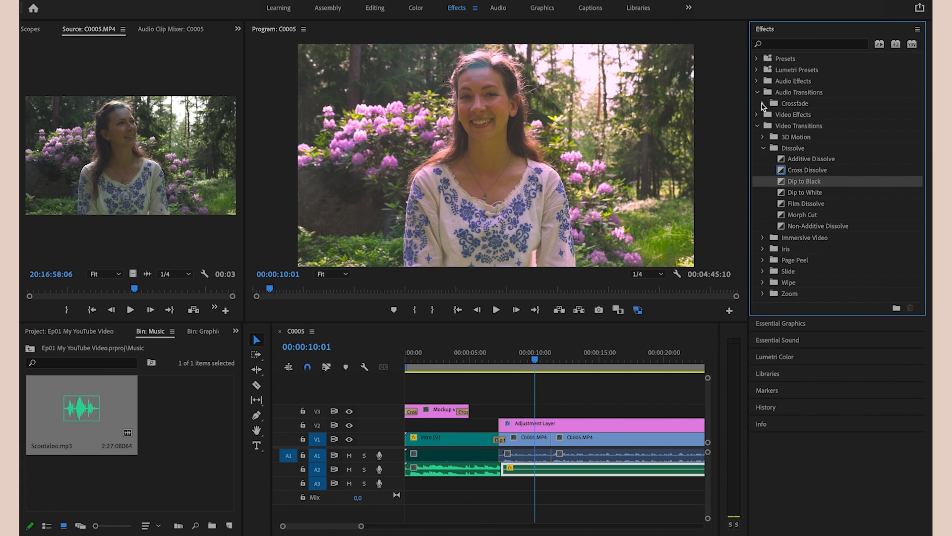
pyautogui.click(763, 104)
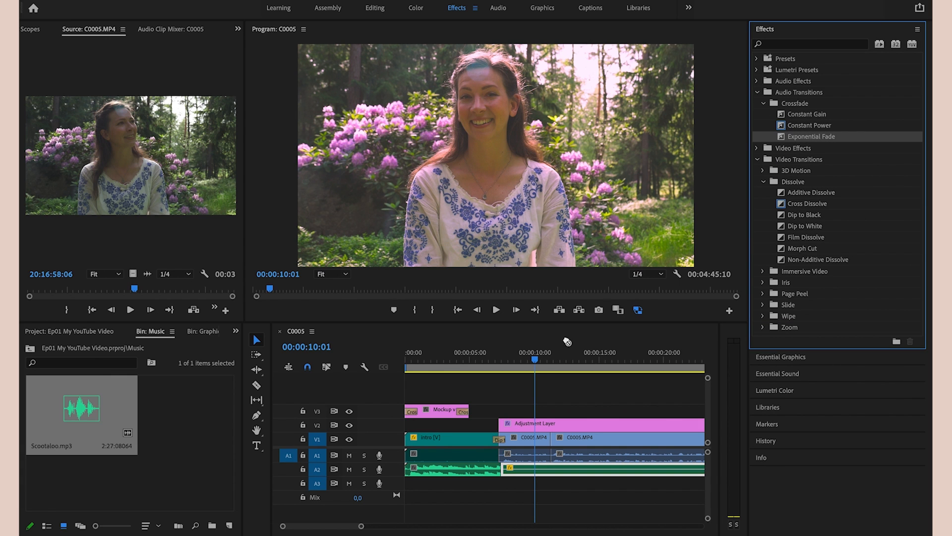
pyautogui.moveTo(567, 341); pyautogui.dragTo(502, 471)
pyautogui.moveTo(361, 528); pyautogui.dragTo(322, 527)
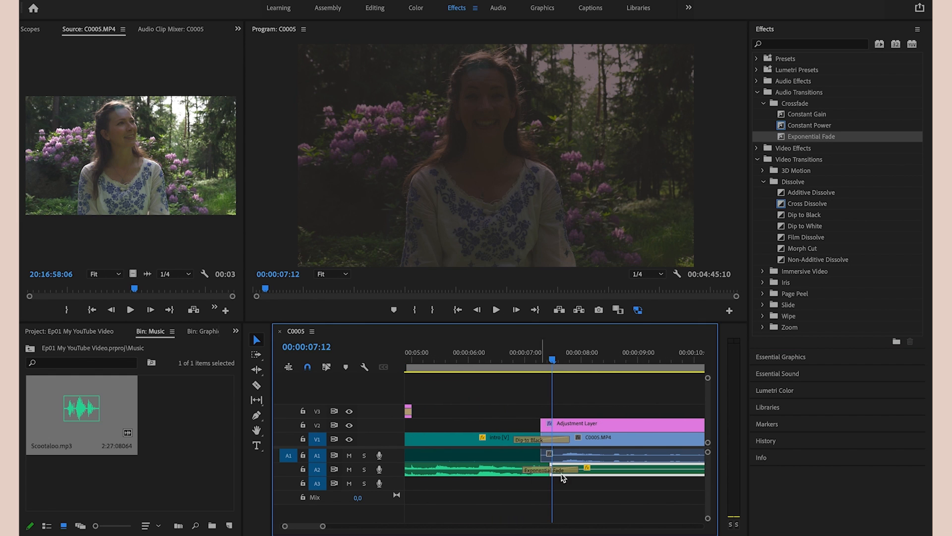
pyautogui.moveTo(574, 469); pyautogui.dragTo(611, 473)
pyautogui.moveTo(323, 525); pyautogui.dragTo(356, 527)
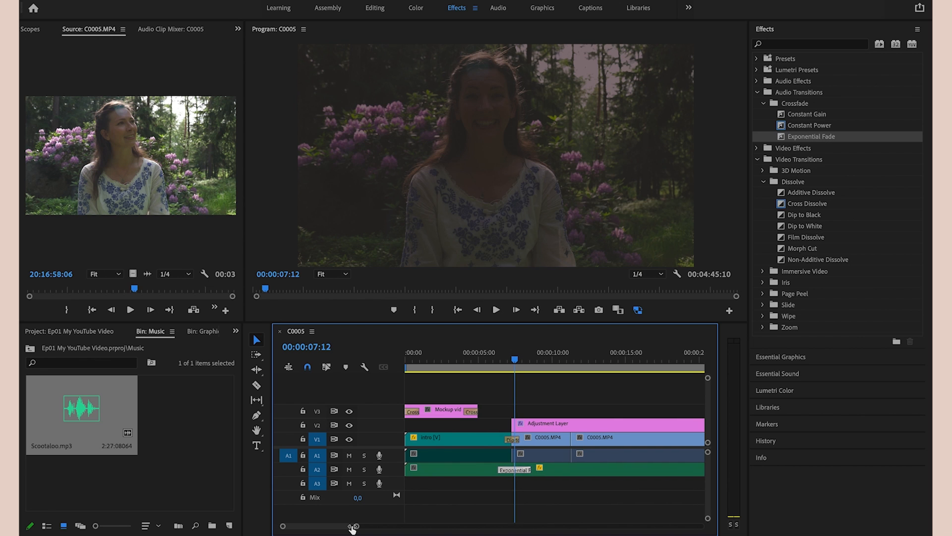
pyautogui.click(479, 360)
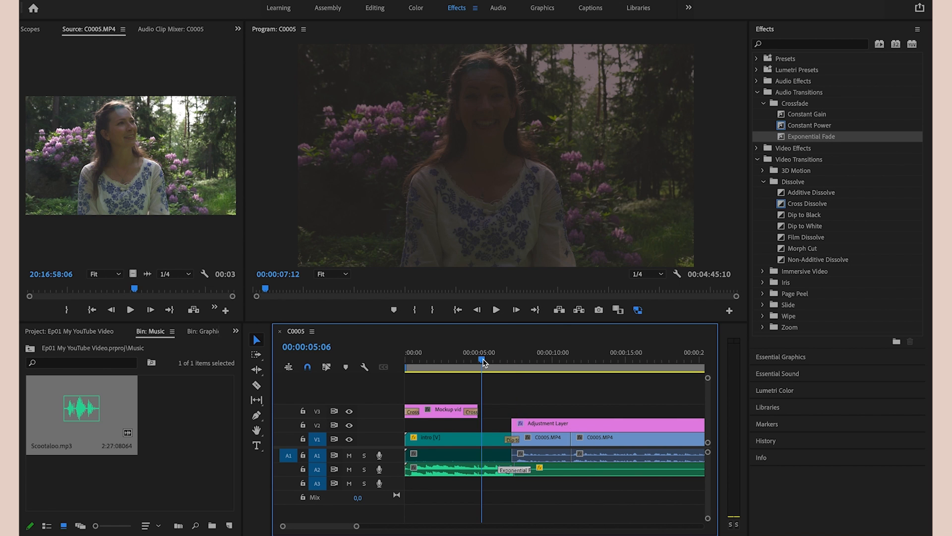
pyautogui.press('space')
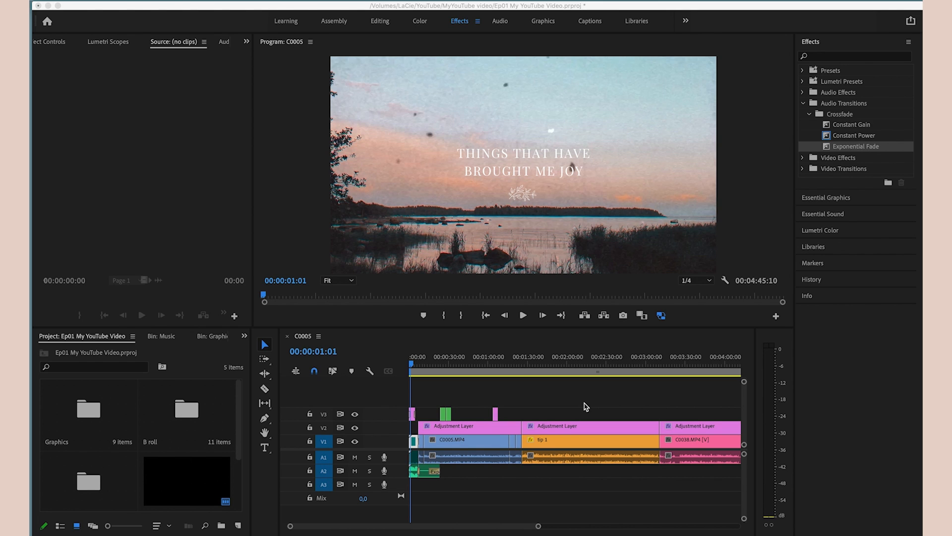
# Move the playhead near the end of the sequence, to 00:04:41:21
pyautogui.click(538, 528)
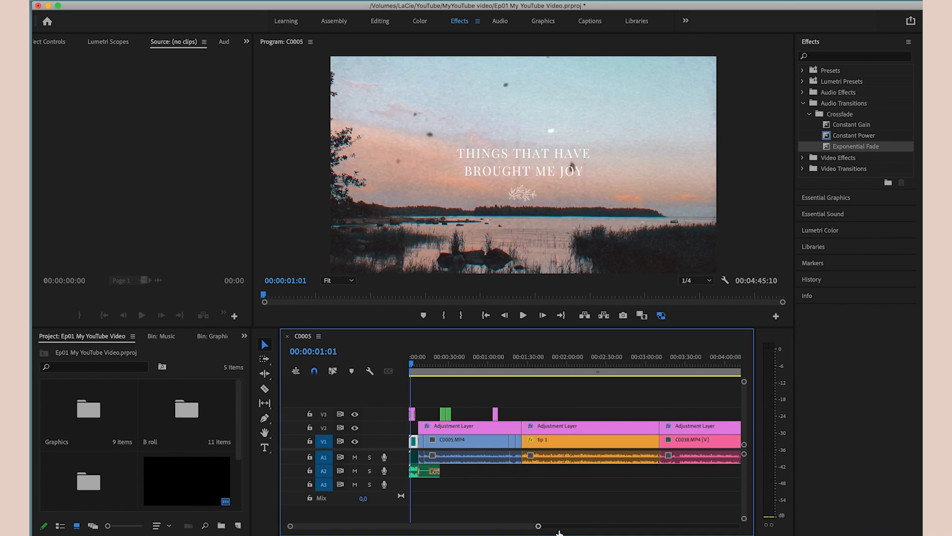
pyautogui.moveTo(539, 528); pyautogui.dragTo(604, 528)
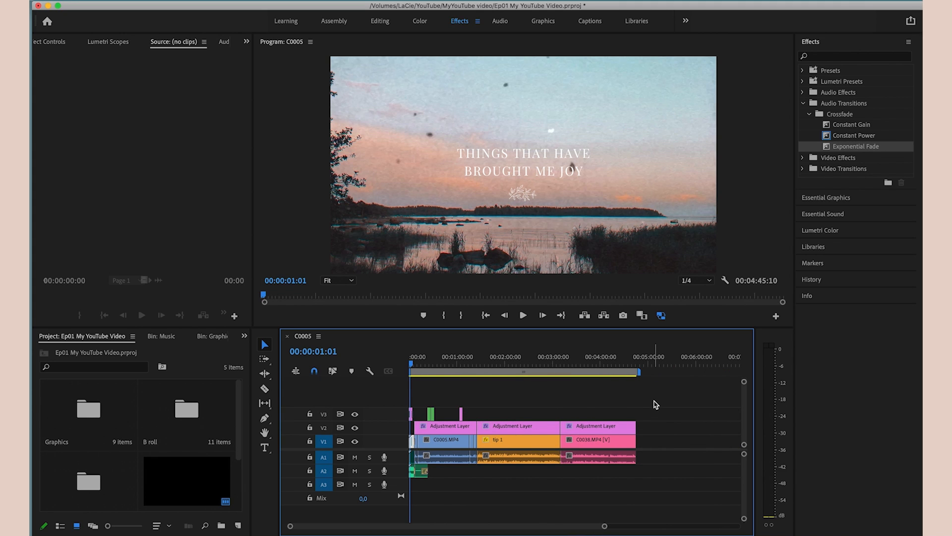
pyautogui.click(630, 368)
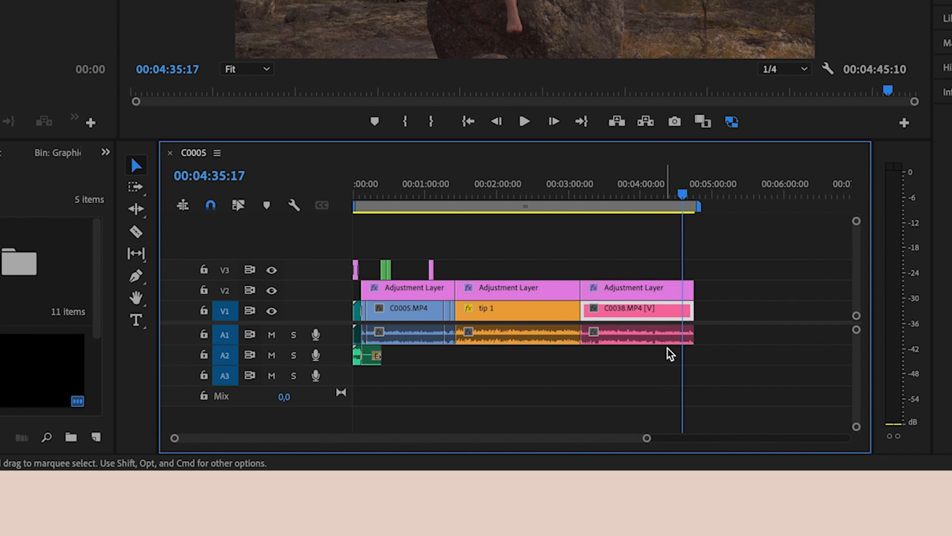
pyautogui.moveTo(647, 438); pyautogui.dragTo(607, 436)
pyautogui.moveTo(604, 192)
pyautogui.mouseDown()
pyautogui.moveTo(629, 193)
pyautogui.moveTo(611, 202)
pyautogui.moveTo(629, 193)
pyautogui.moveTo(619, 196)
pyautogui.mouseUp()
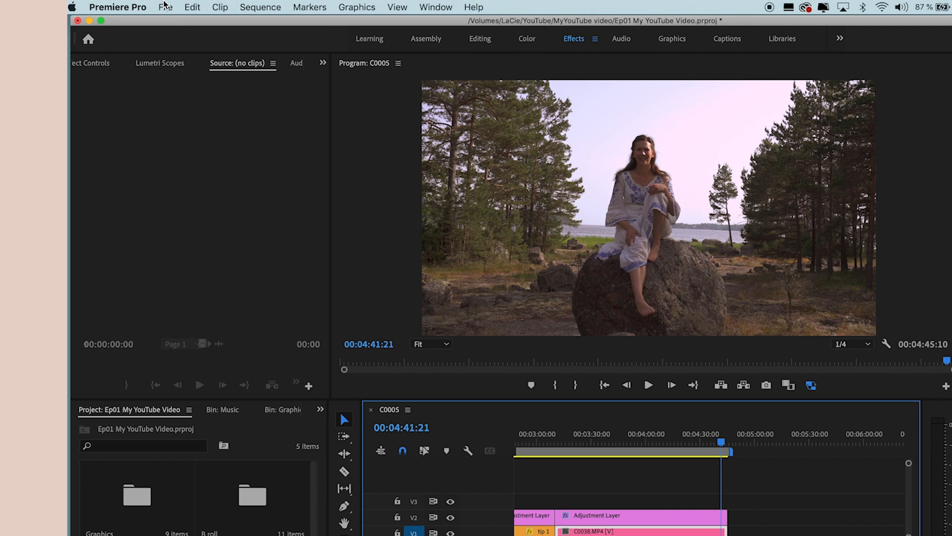
# Set up a media export of the sequence with the YouTube 1080p Full HD preset and Use Maximum Render Quality enabled
pyautogui.click(166, 7)
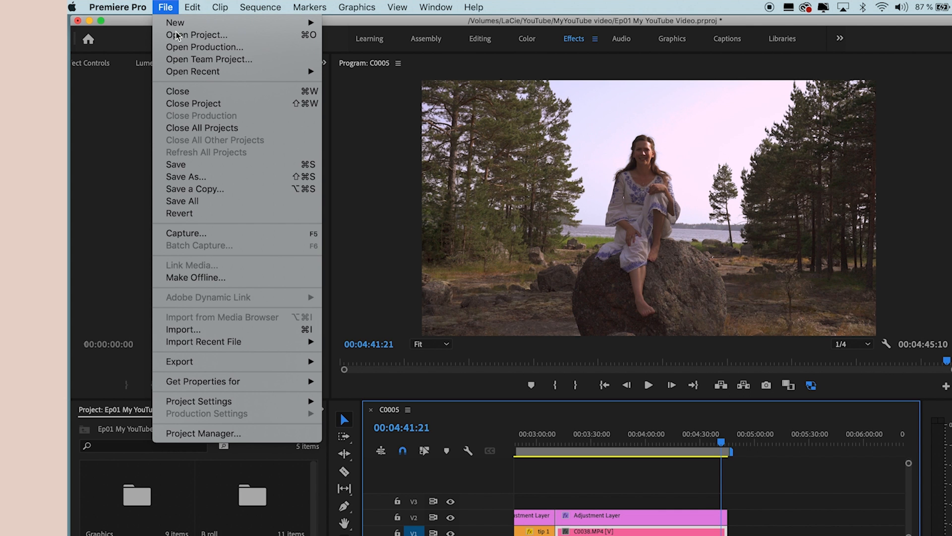
pyautogui.moveTo(260, 362)
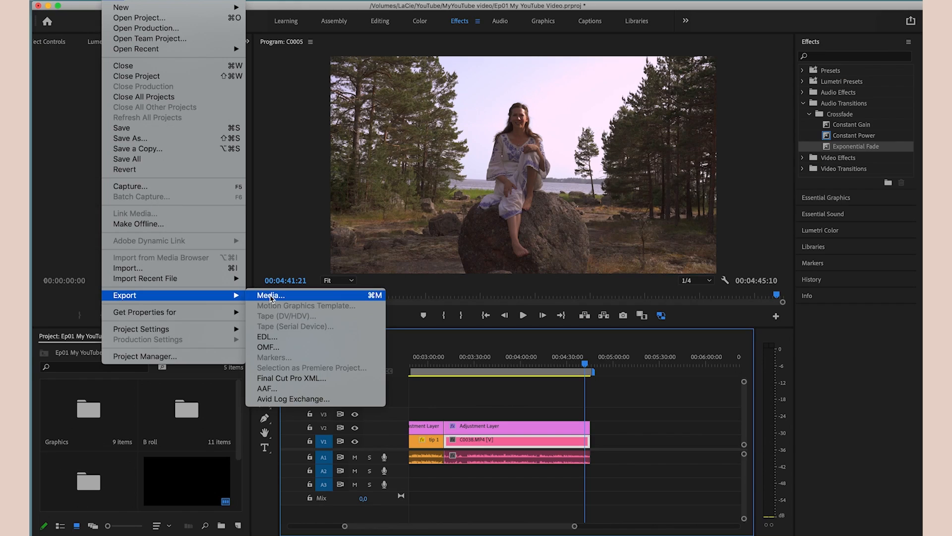
pyautogui.click(350, 361)
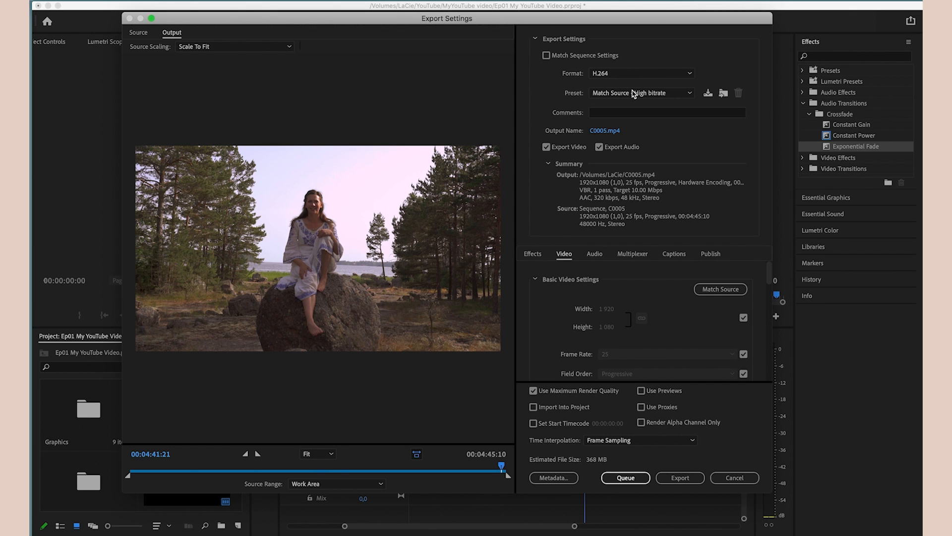
pyautogui.click(688, 96)
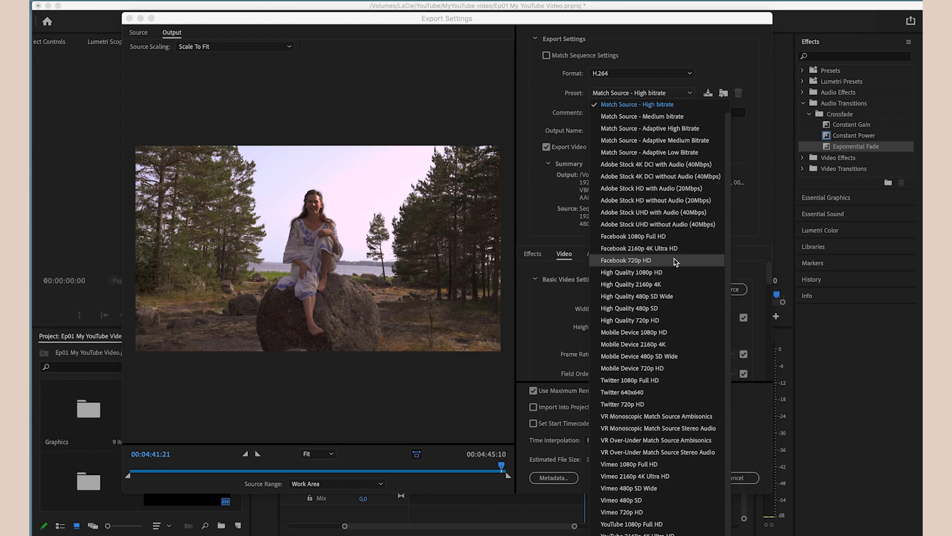
pyautogui.scroll(-1, 669, 424)
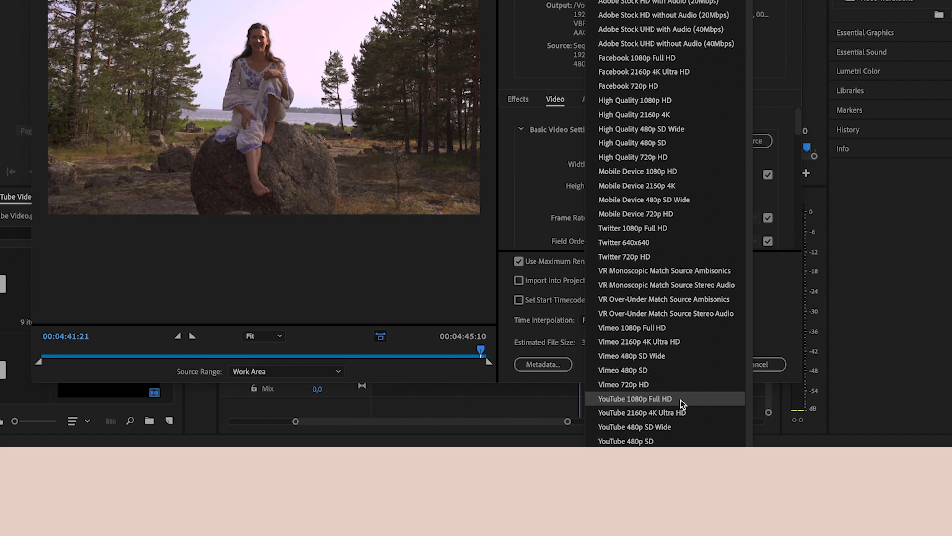
pyautogui.click(680, 400)
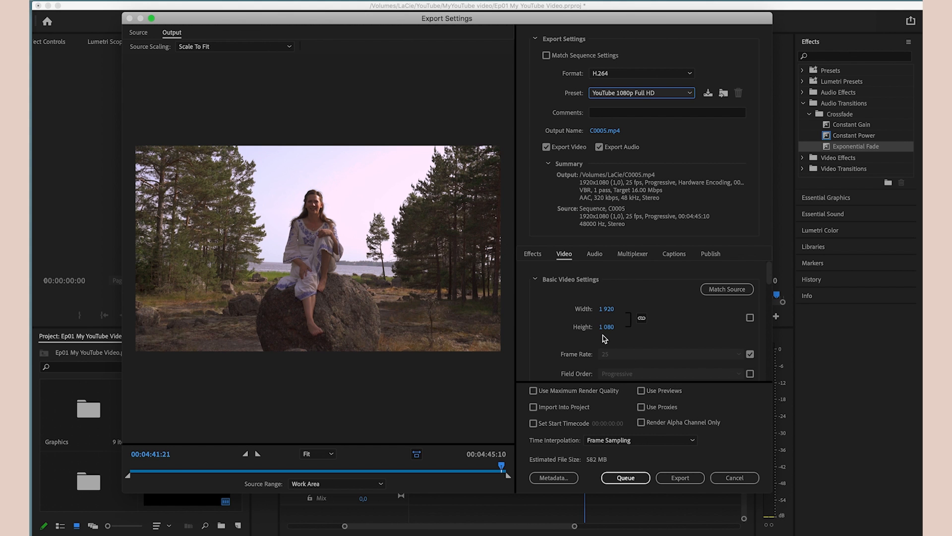
pyautogui.click(534, 391)
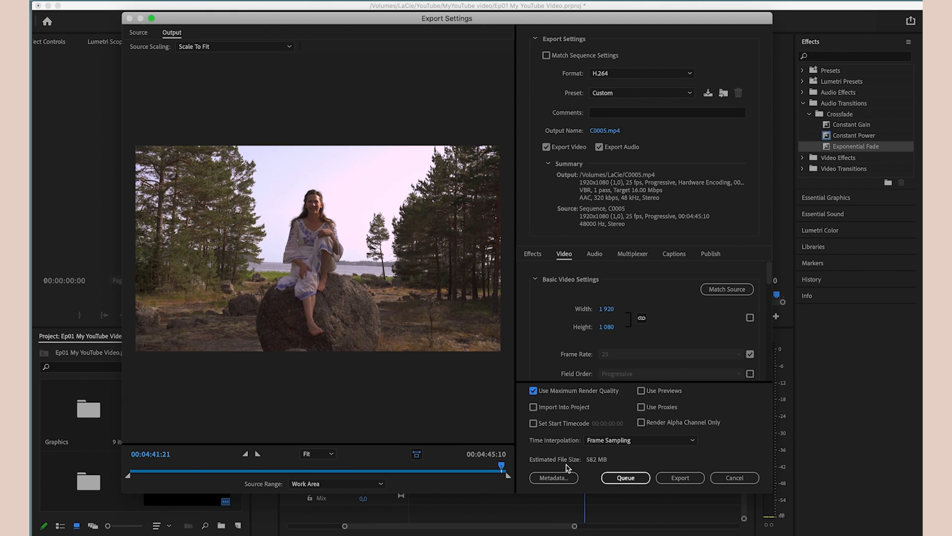
# Name the export file My Youtube video and send it to the Adobe Media Encoder queue for rendering
pyautogui.click(605, 131)
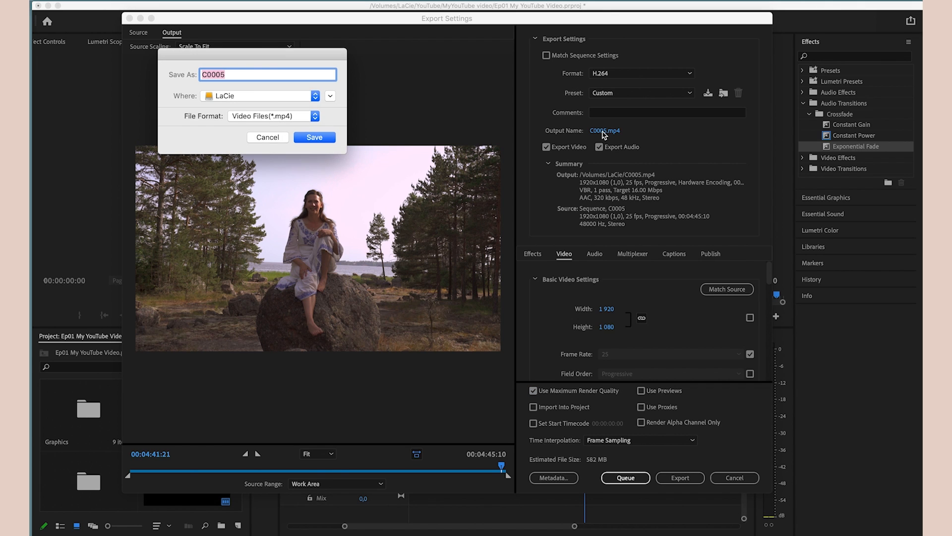
pyautogui.write('My')
pyautogui.click(315, 137)
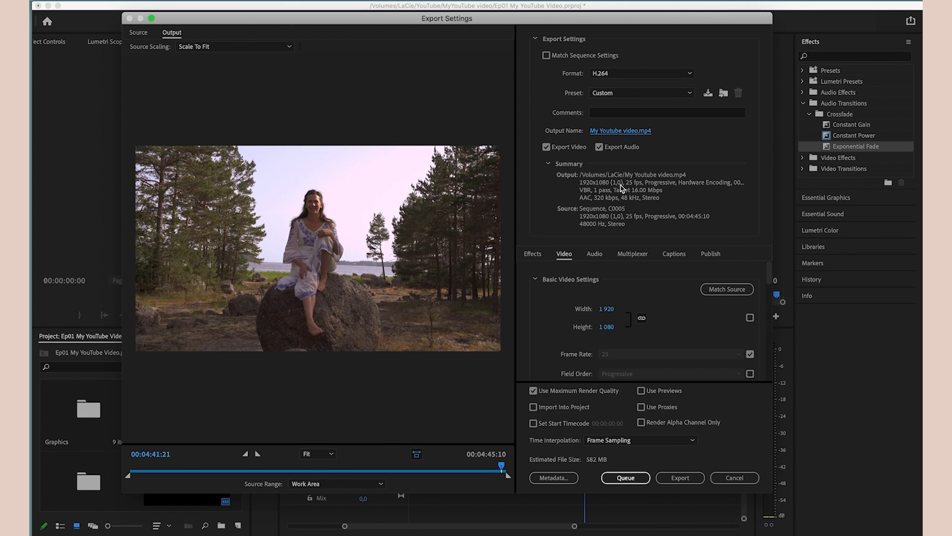
pyautogui.click(626, 478)
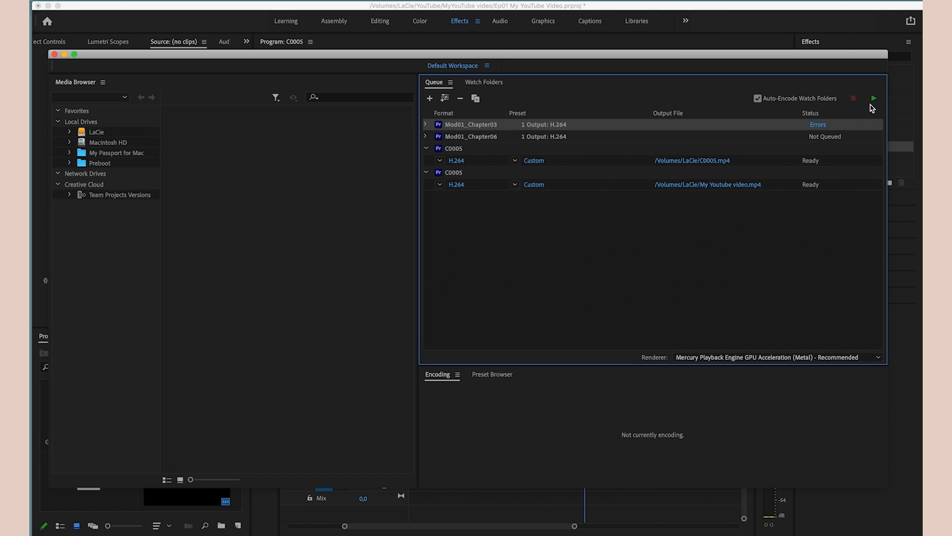
pyautogui.click(874, 102)
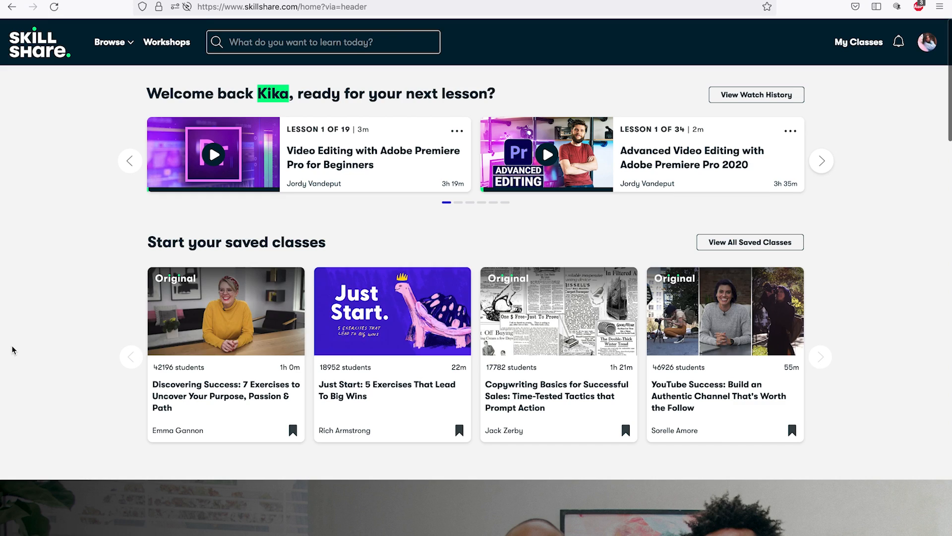
# On the Skillshare home page in the browser, look through the saved classes, recommended classes and lists, and interest-based suggestions
pyautogui.scroll(-5, 13, 350)
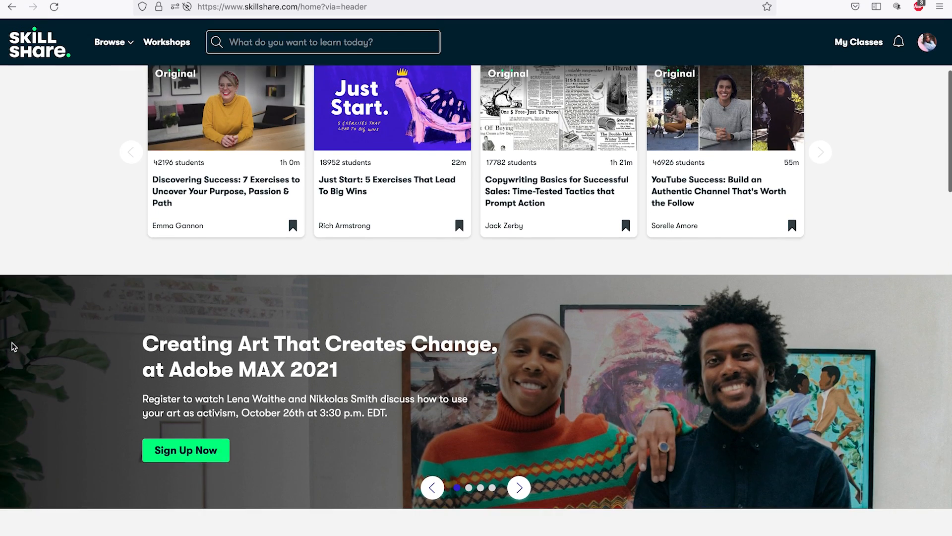
pyautogui.scroll(-4, 13, 347)
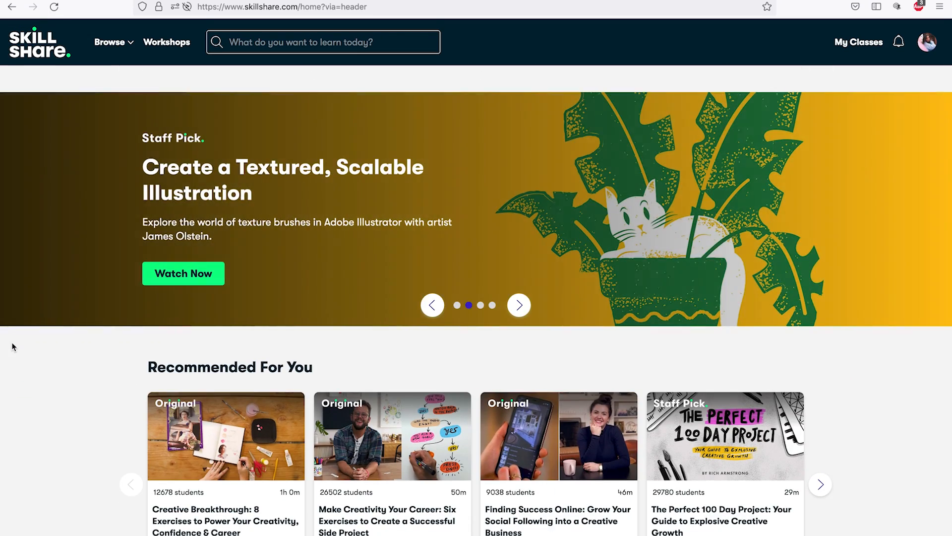
pyautogui.scroll(-3, 11, 346)
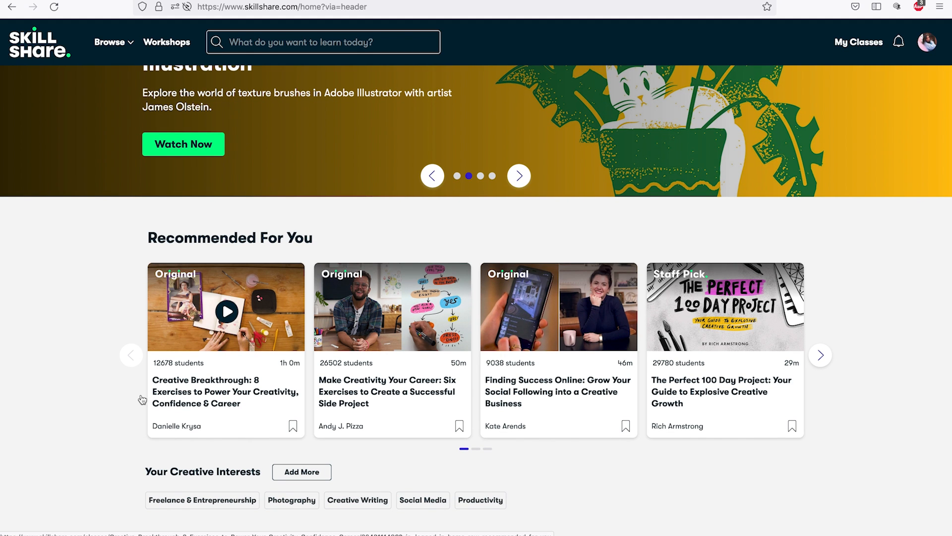
pyautogui.scroll(-3, 70, 412)
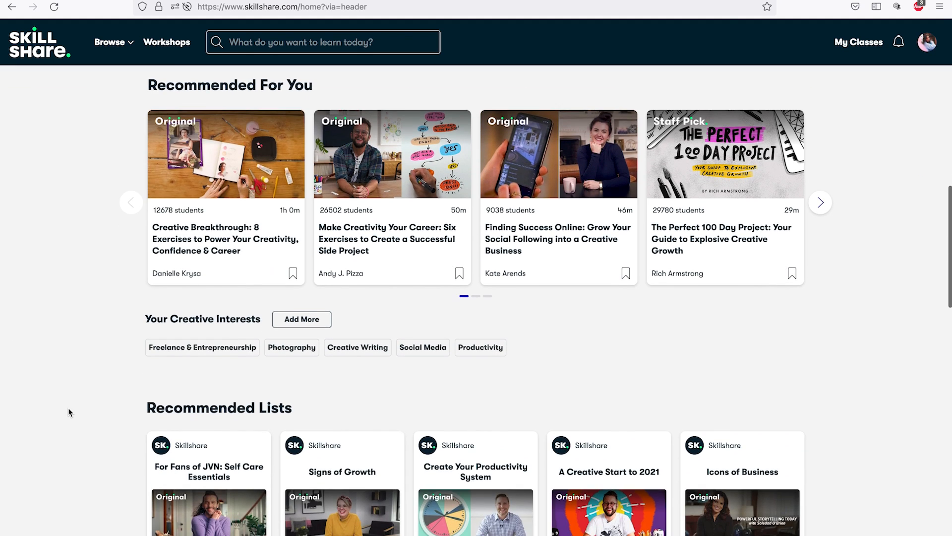
pyautogui.scroll(-5, 70, 411)
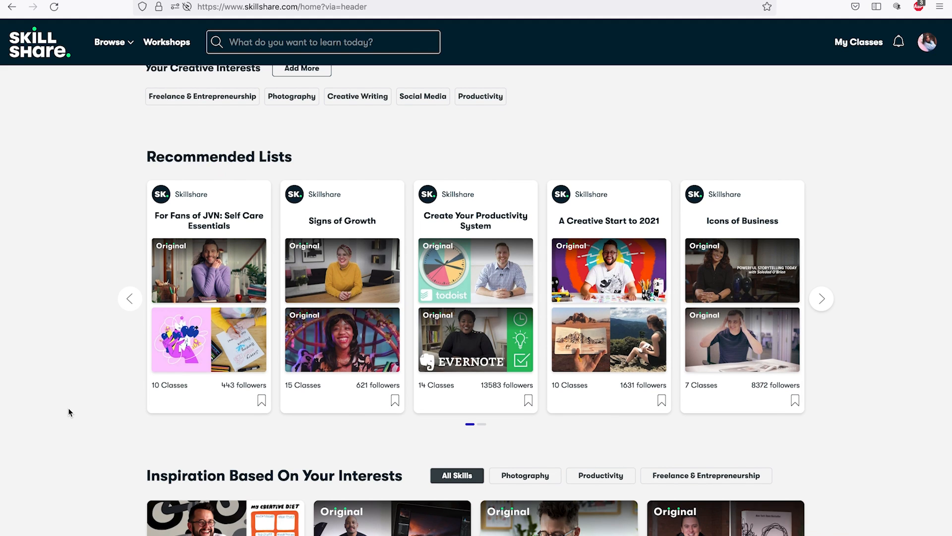
pyautogui.scroll(-6, 70, 412)
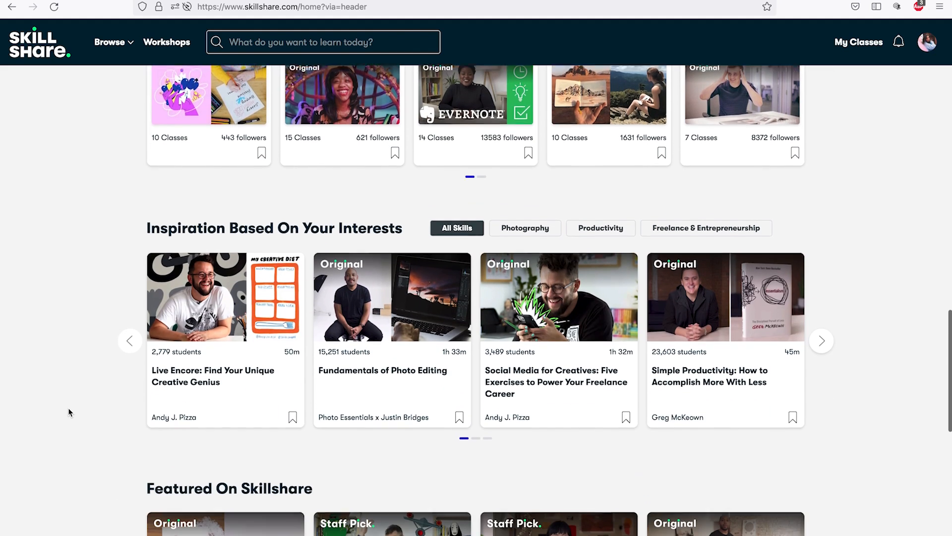
# Look through the Featured On Skillshare and Trending Now classes and the lesson list of Video Editing with Adobe Premiere Pro for Beginners
pyautogui.scroll(-4, 70, 411)
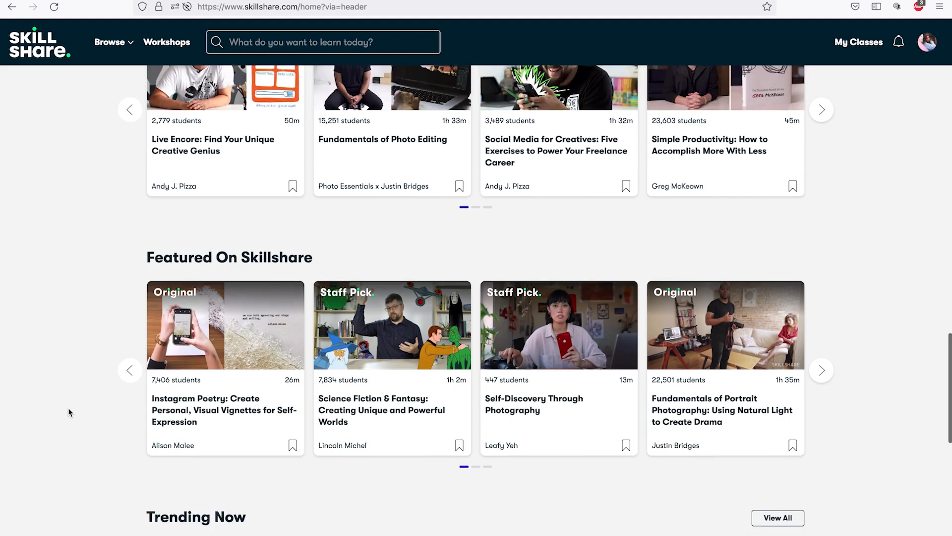
pyautogui.scroll(-1, 70, 412)
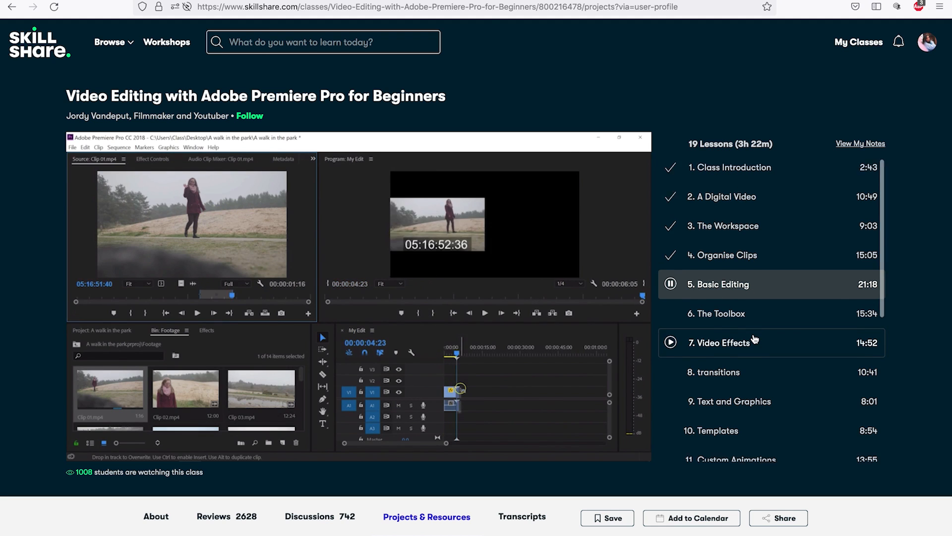
pyautogui.scroll(-3, 753, 347)
pyautogui.scroll(-5, 755, 339)
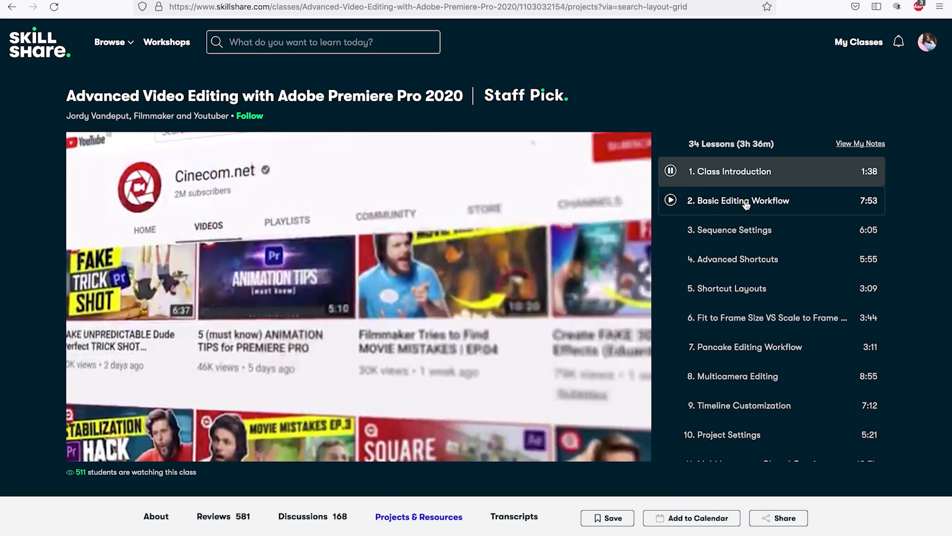
# Review the full lesson list of the Advanced Video Editing with Adobe Premiere Pro 2020 class, through to the Conclusion lesson
pyautogui.scroll(-2, 747, 243)
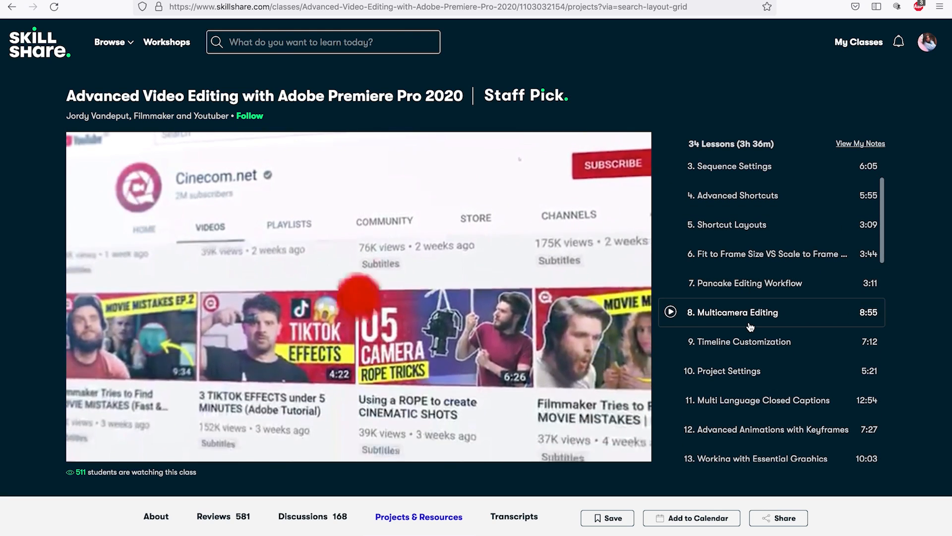
pyautogui.scroll(-4, 746, 298)
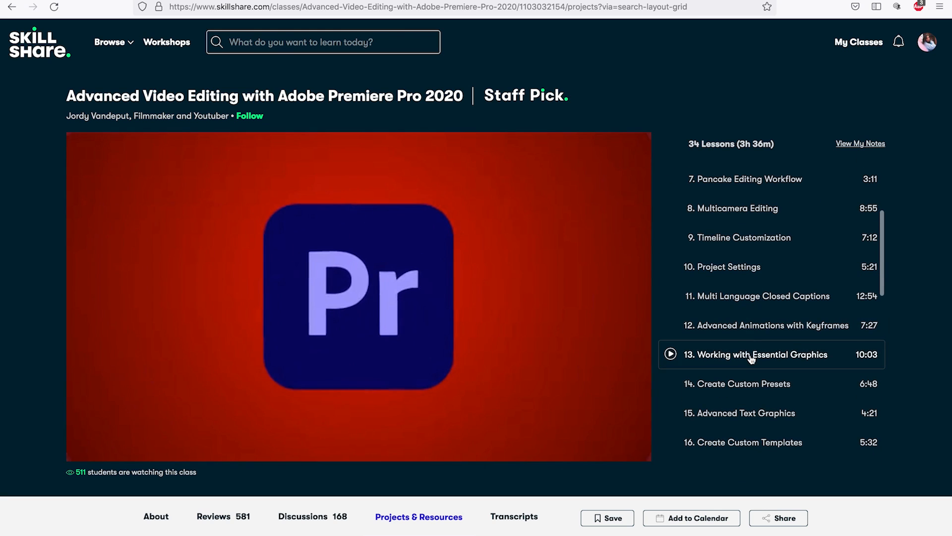
pyautogui.scroll(-6, 754, 385)
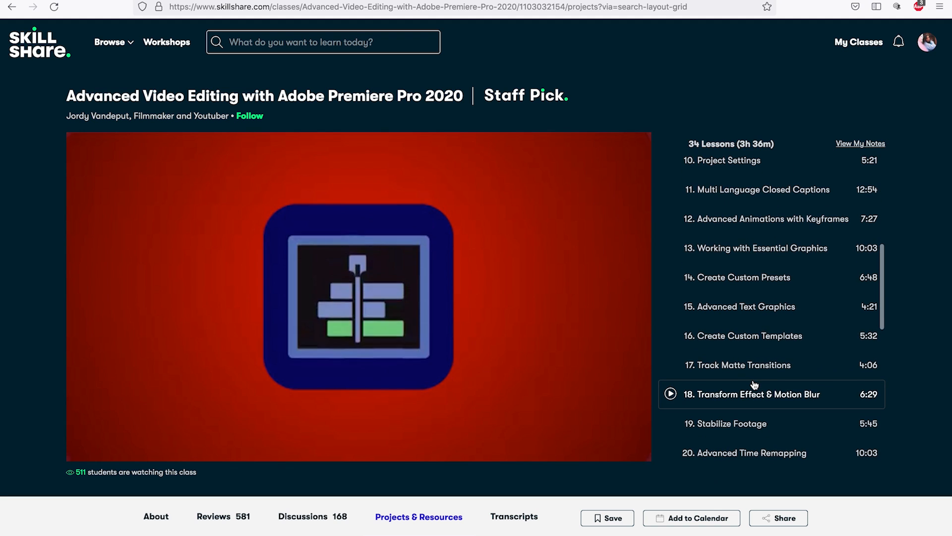
pyautogui.scroll(-4, 754, 385)
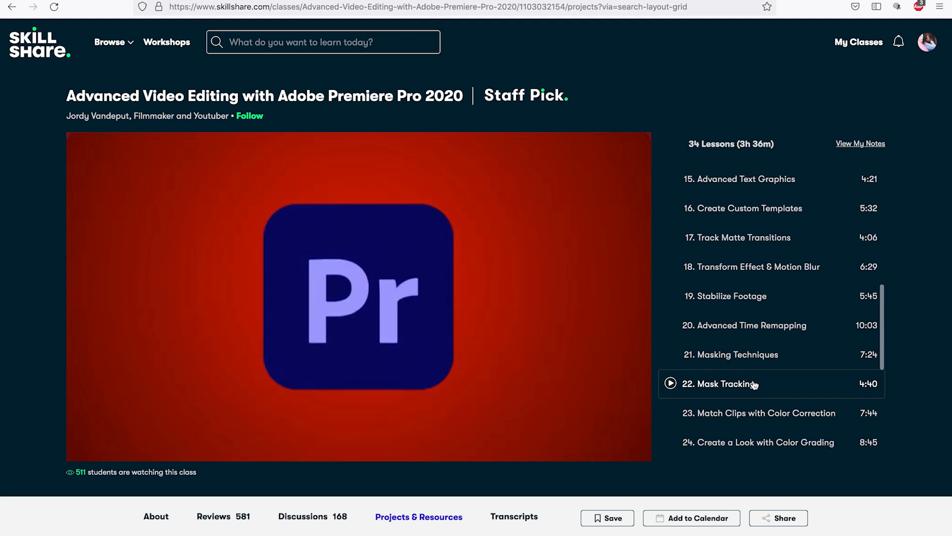
pyautogui.scroll(-5, 754, 385)
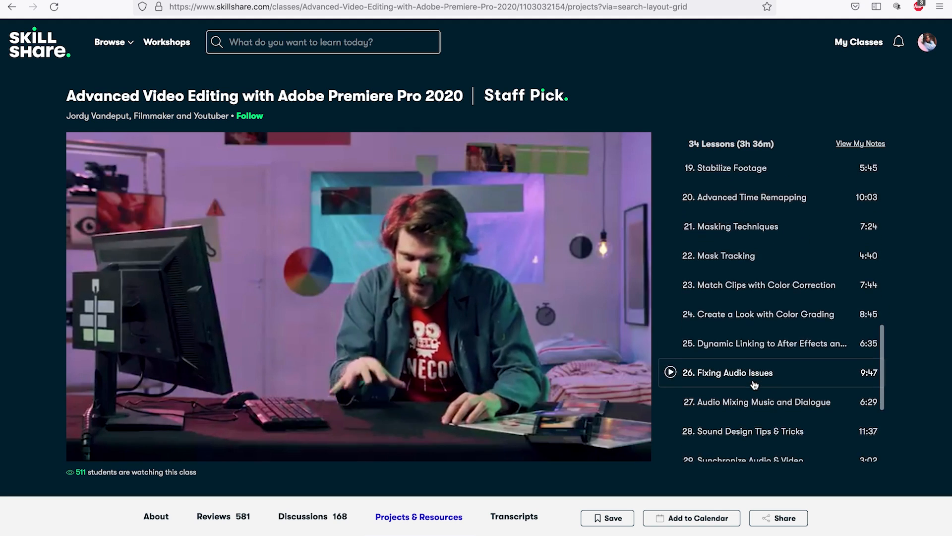
pyautogui.scroll(-2, 755, 385)
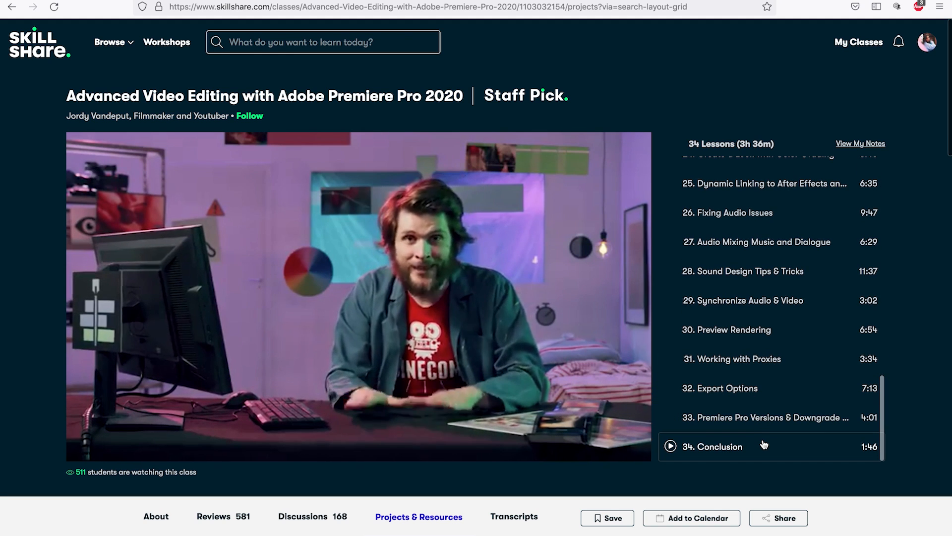
pyautogui.moveTo(500, 443)
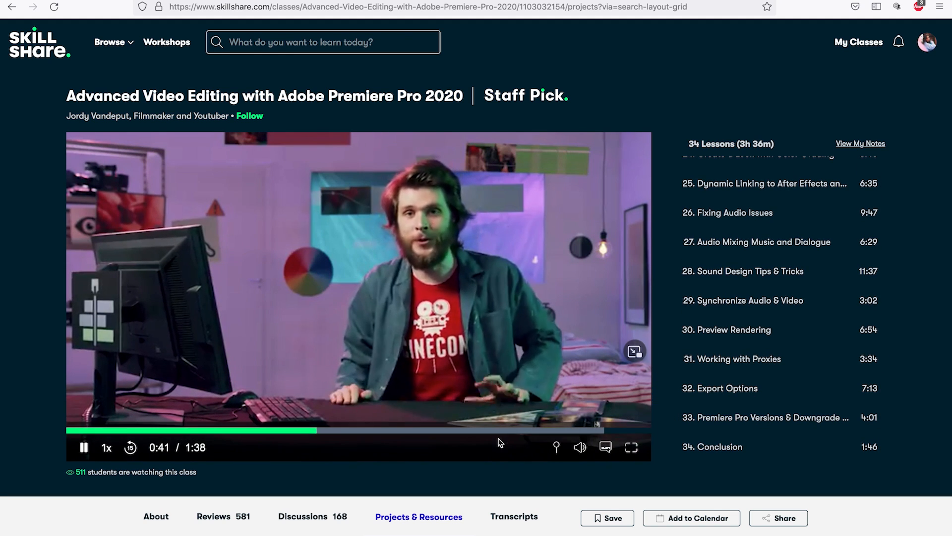